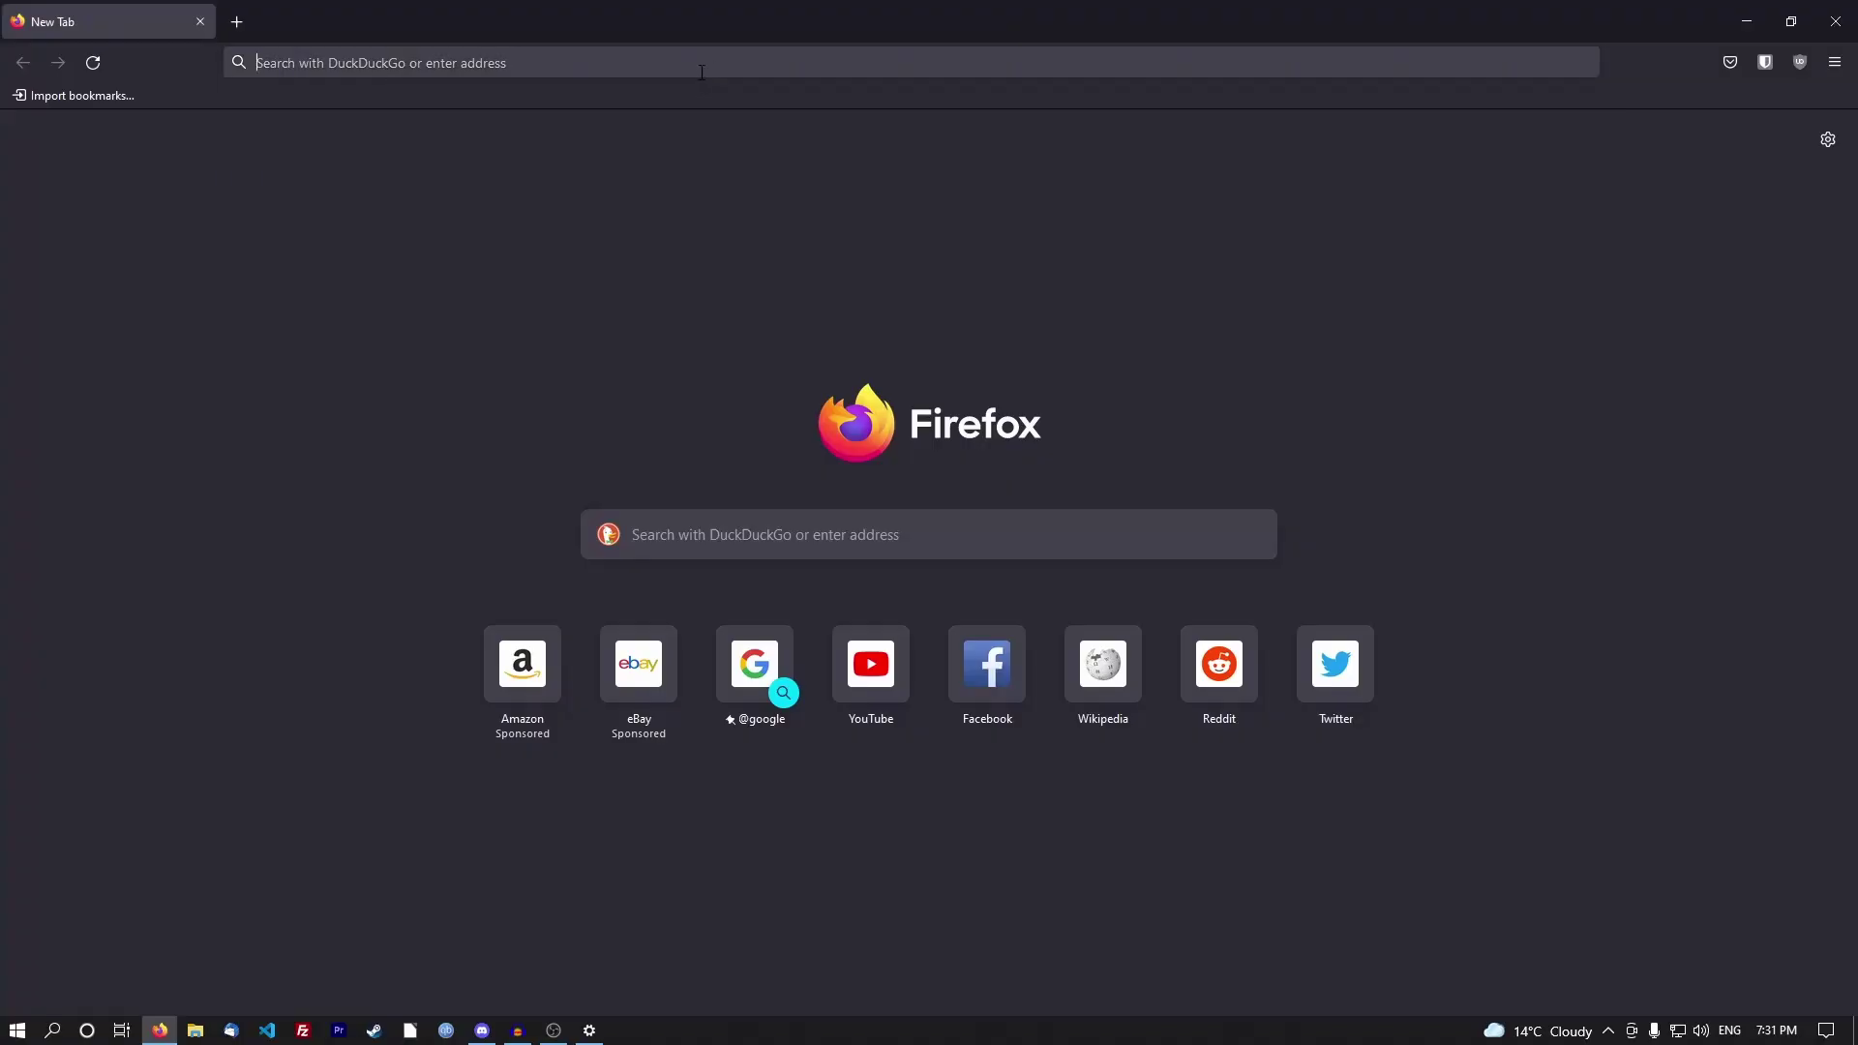
# Search the web for "mods for minecraft" and open the CurseForge Minecraft mods page.
pyautogui.click(715, 64)
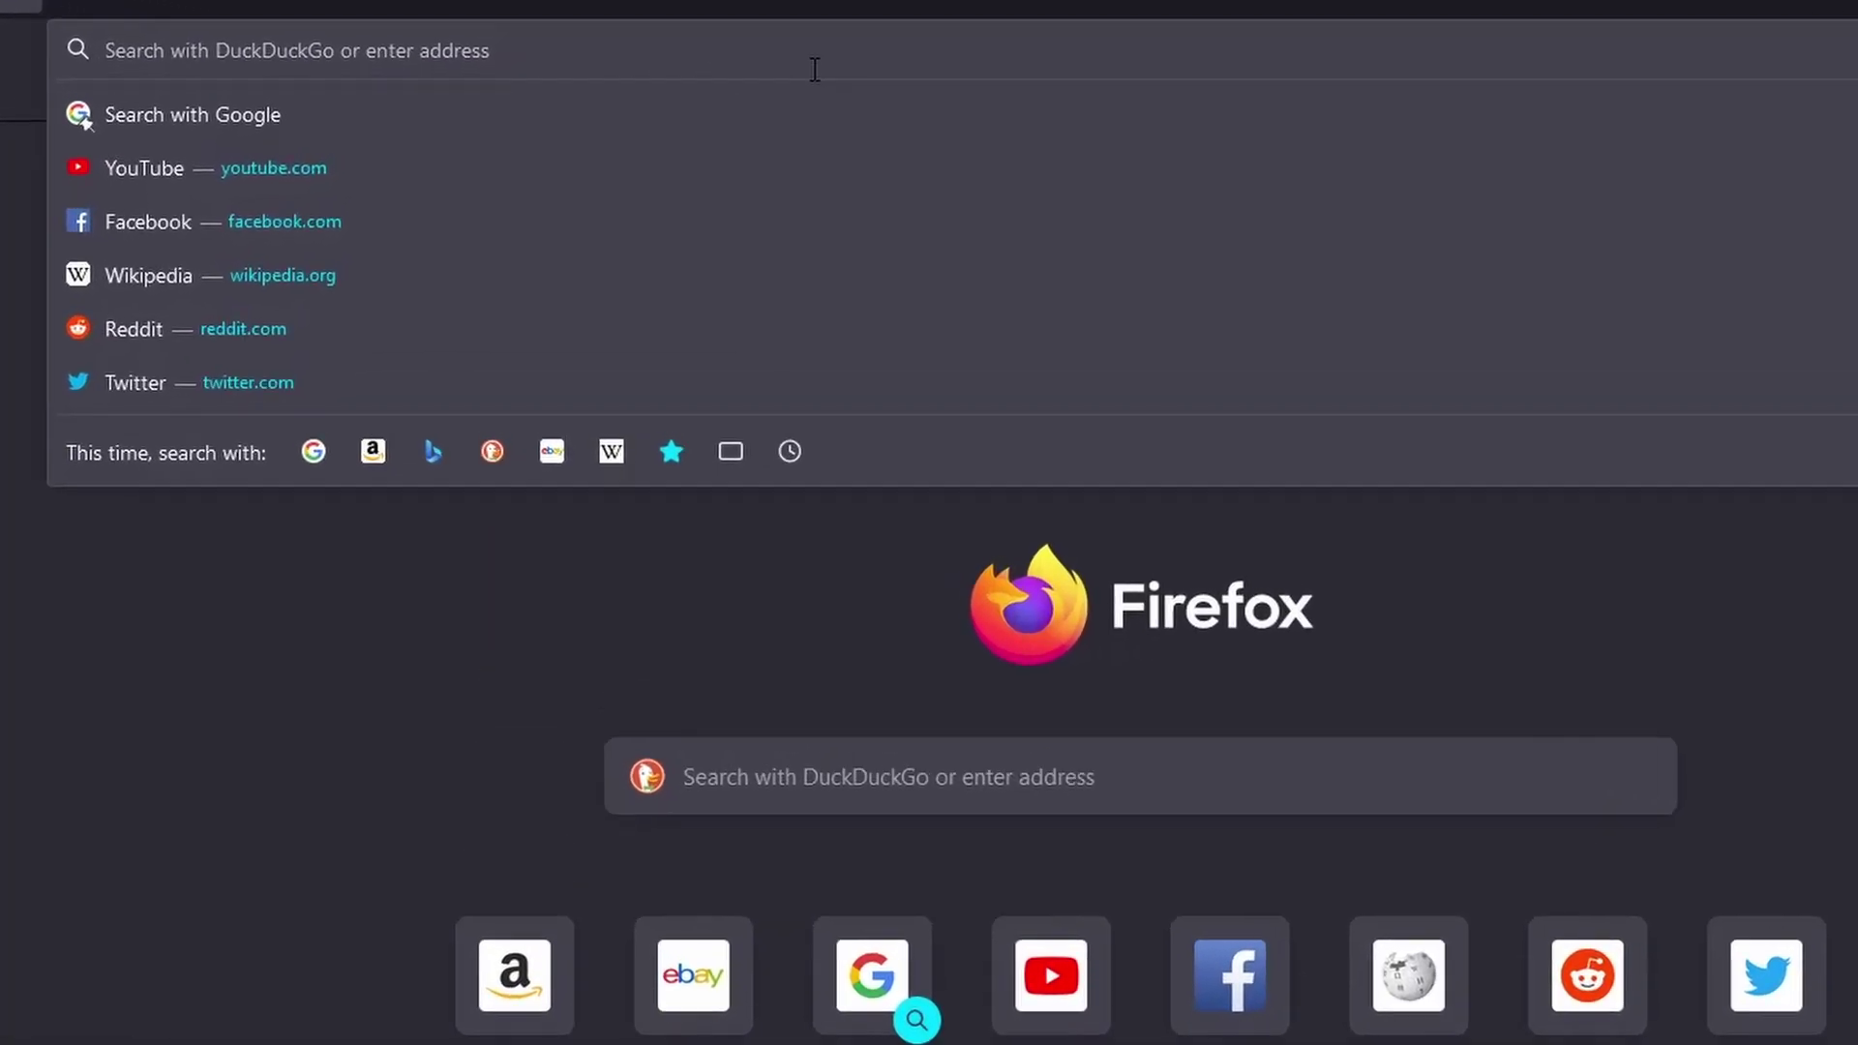
pyautogui.write('mods for minecraft')
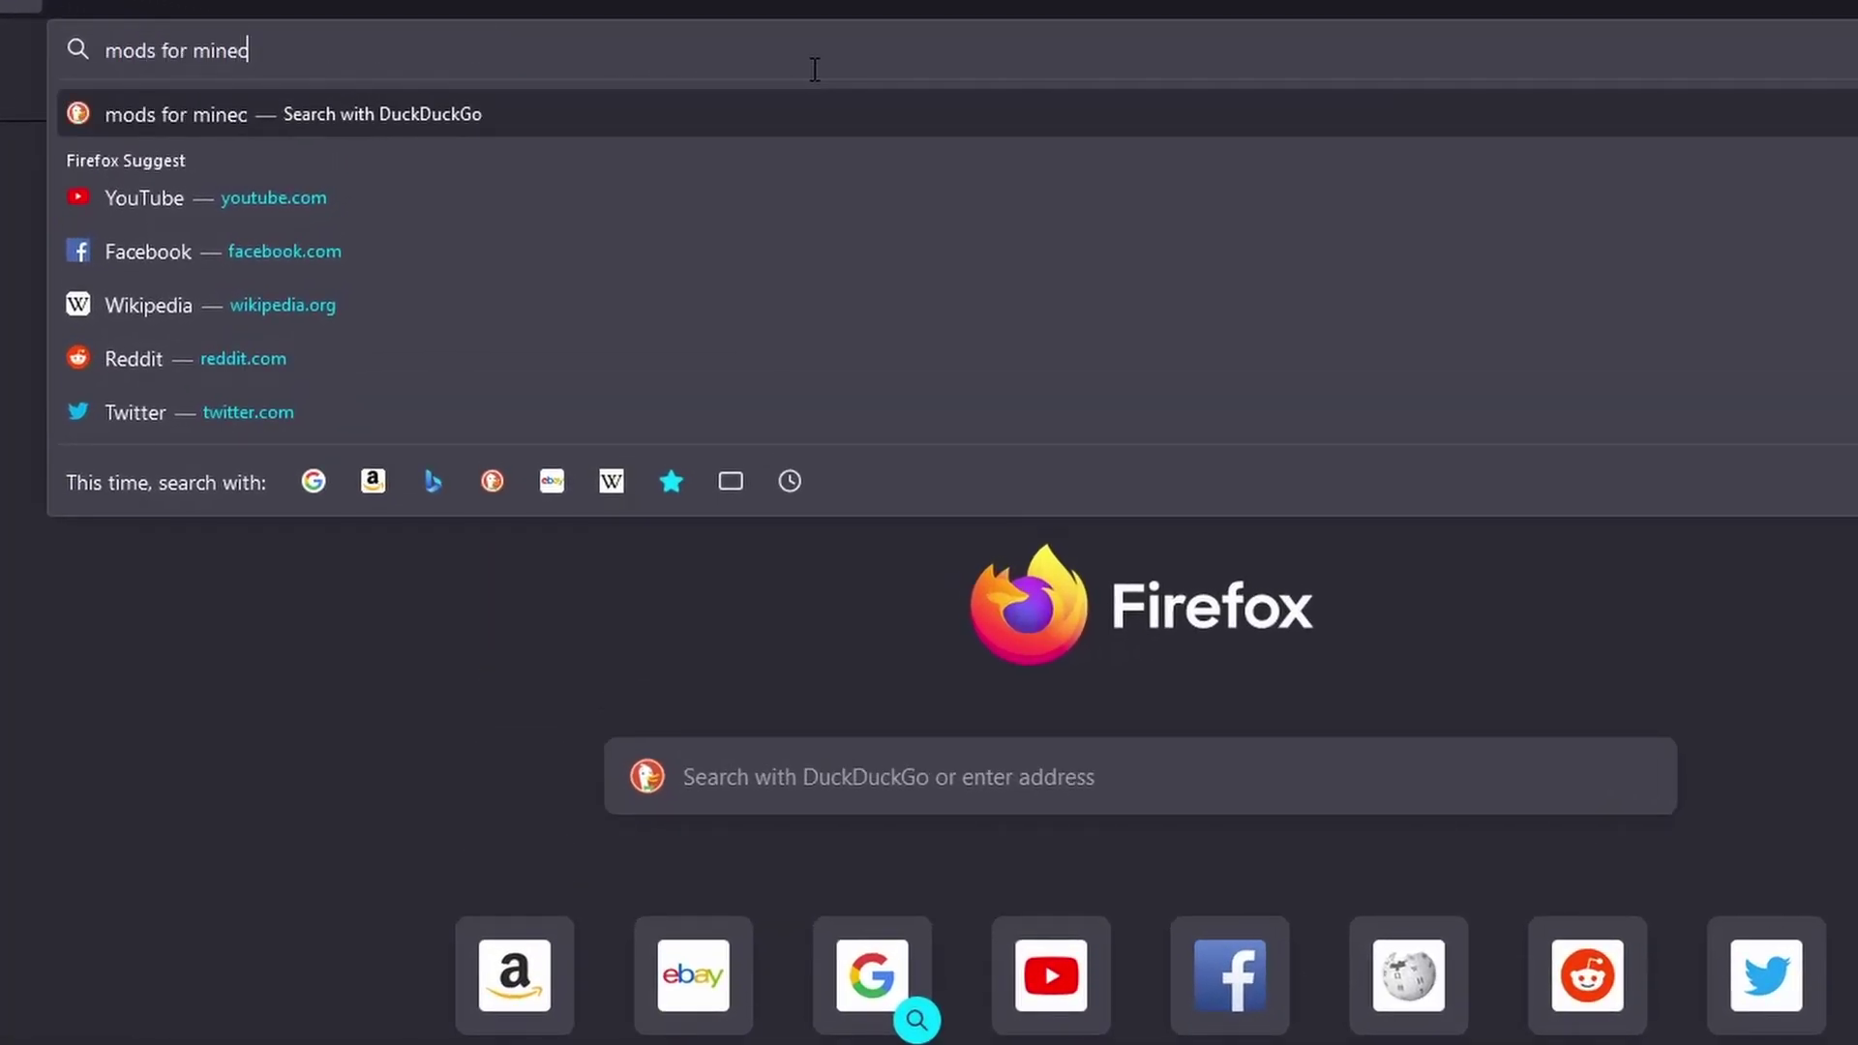
pyautogui.press('Return')
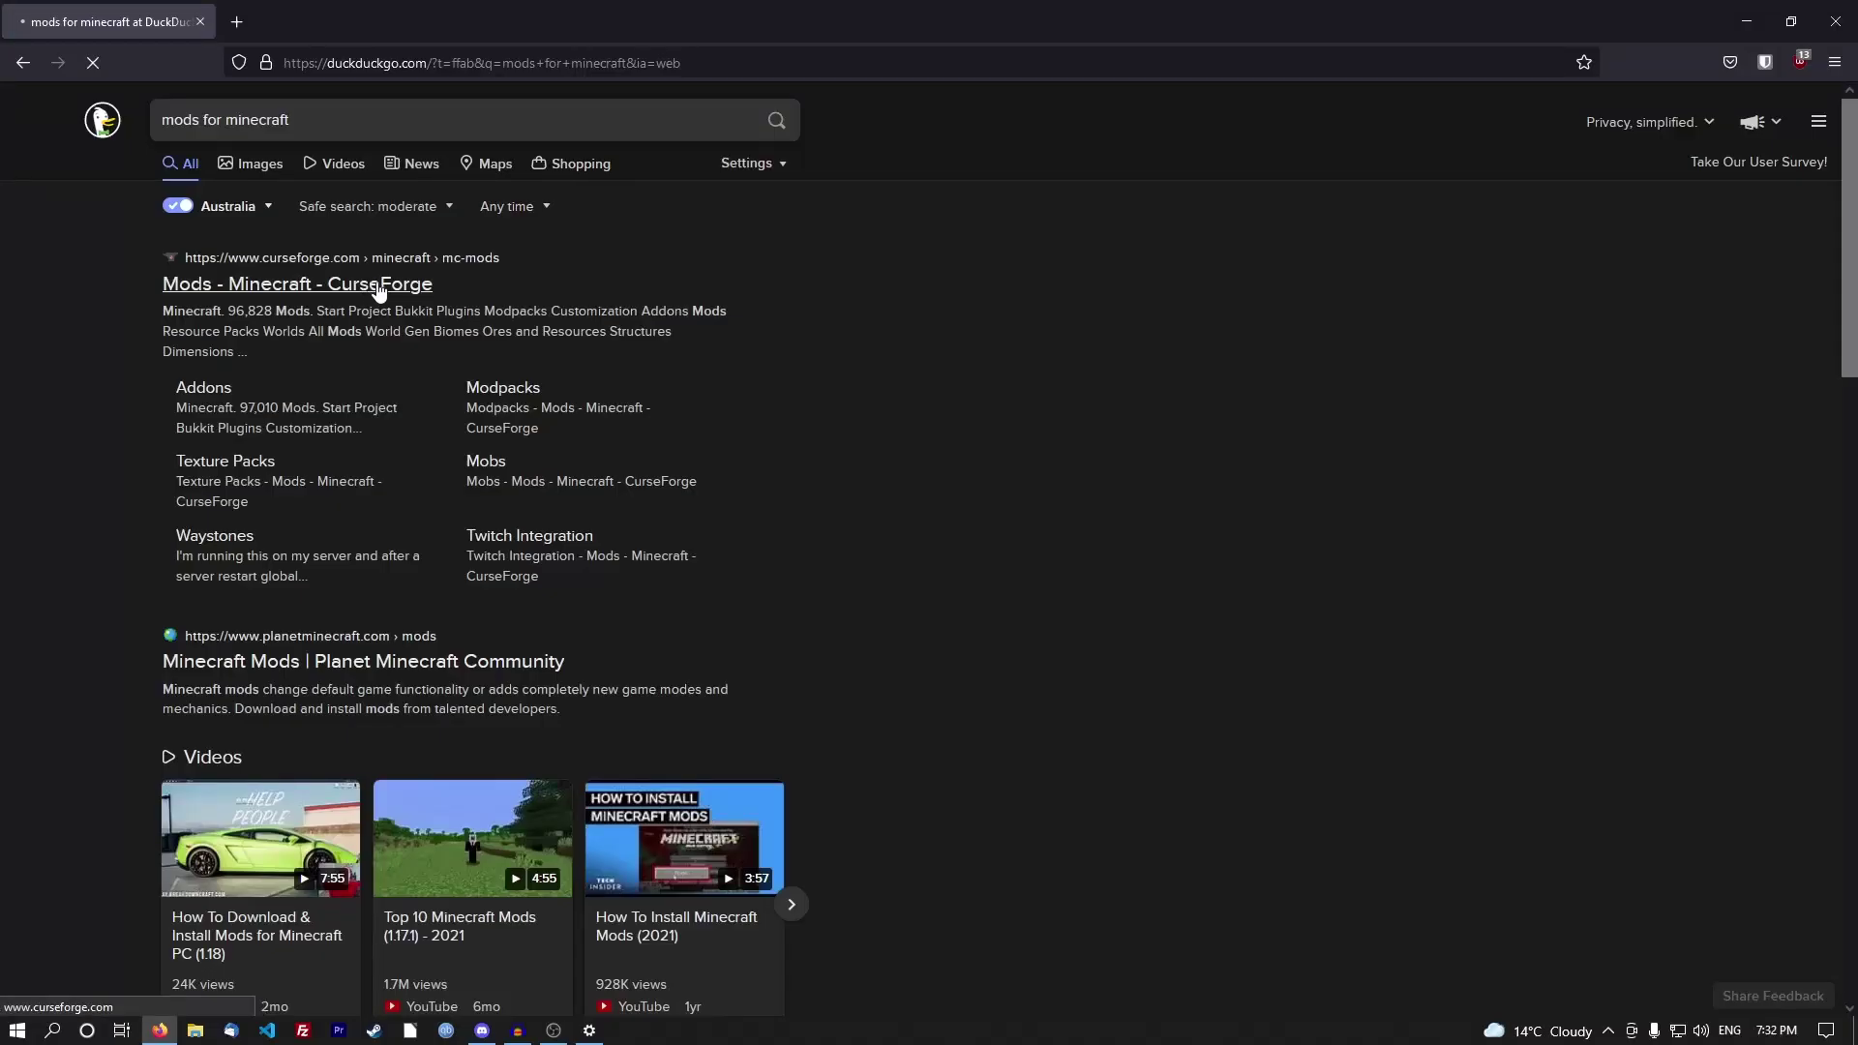
pyautogui.click(377, 287)
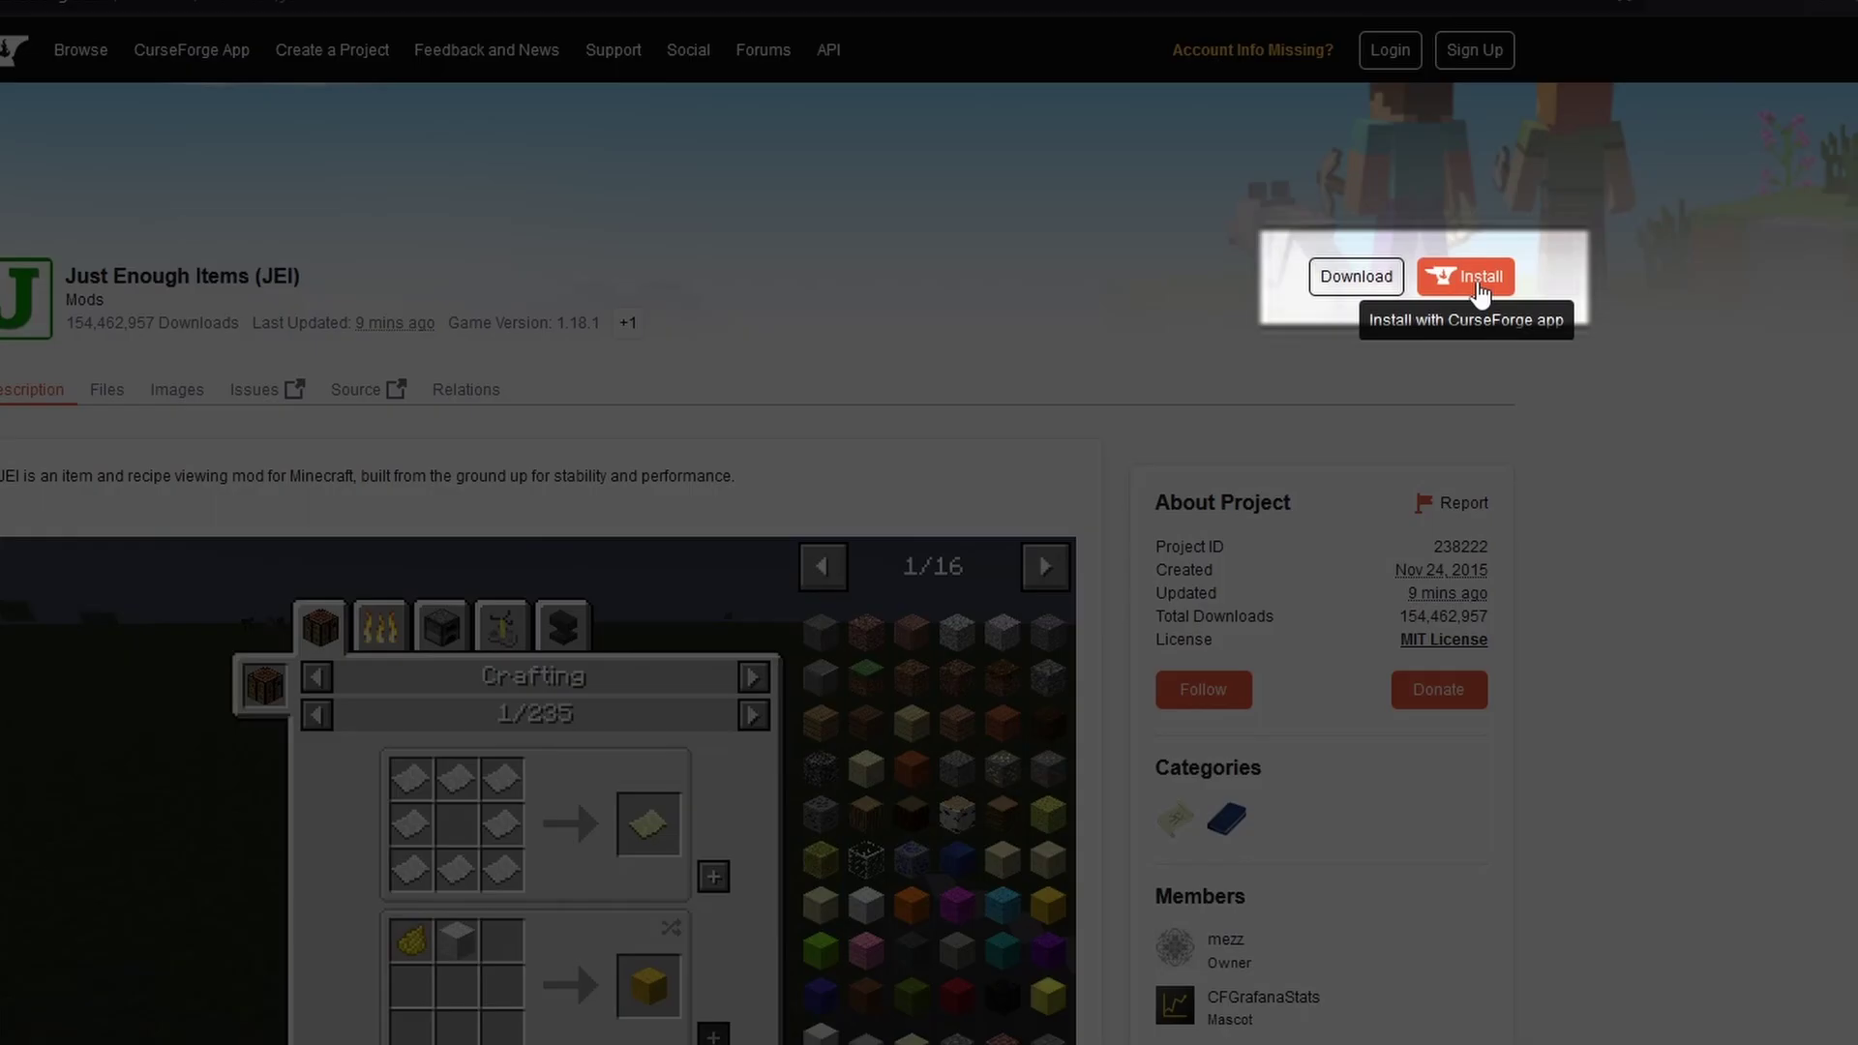
# Request installation of Just Enough Items (JEI), obtain and install the CurseForge app for Windows, and launch it.
pyautogui.click(1466, 276)
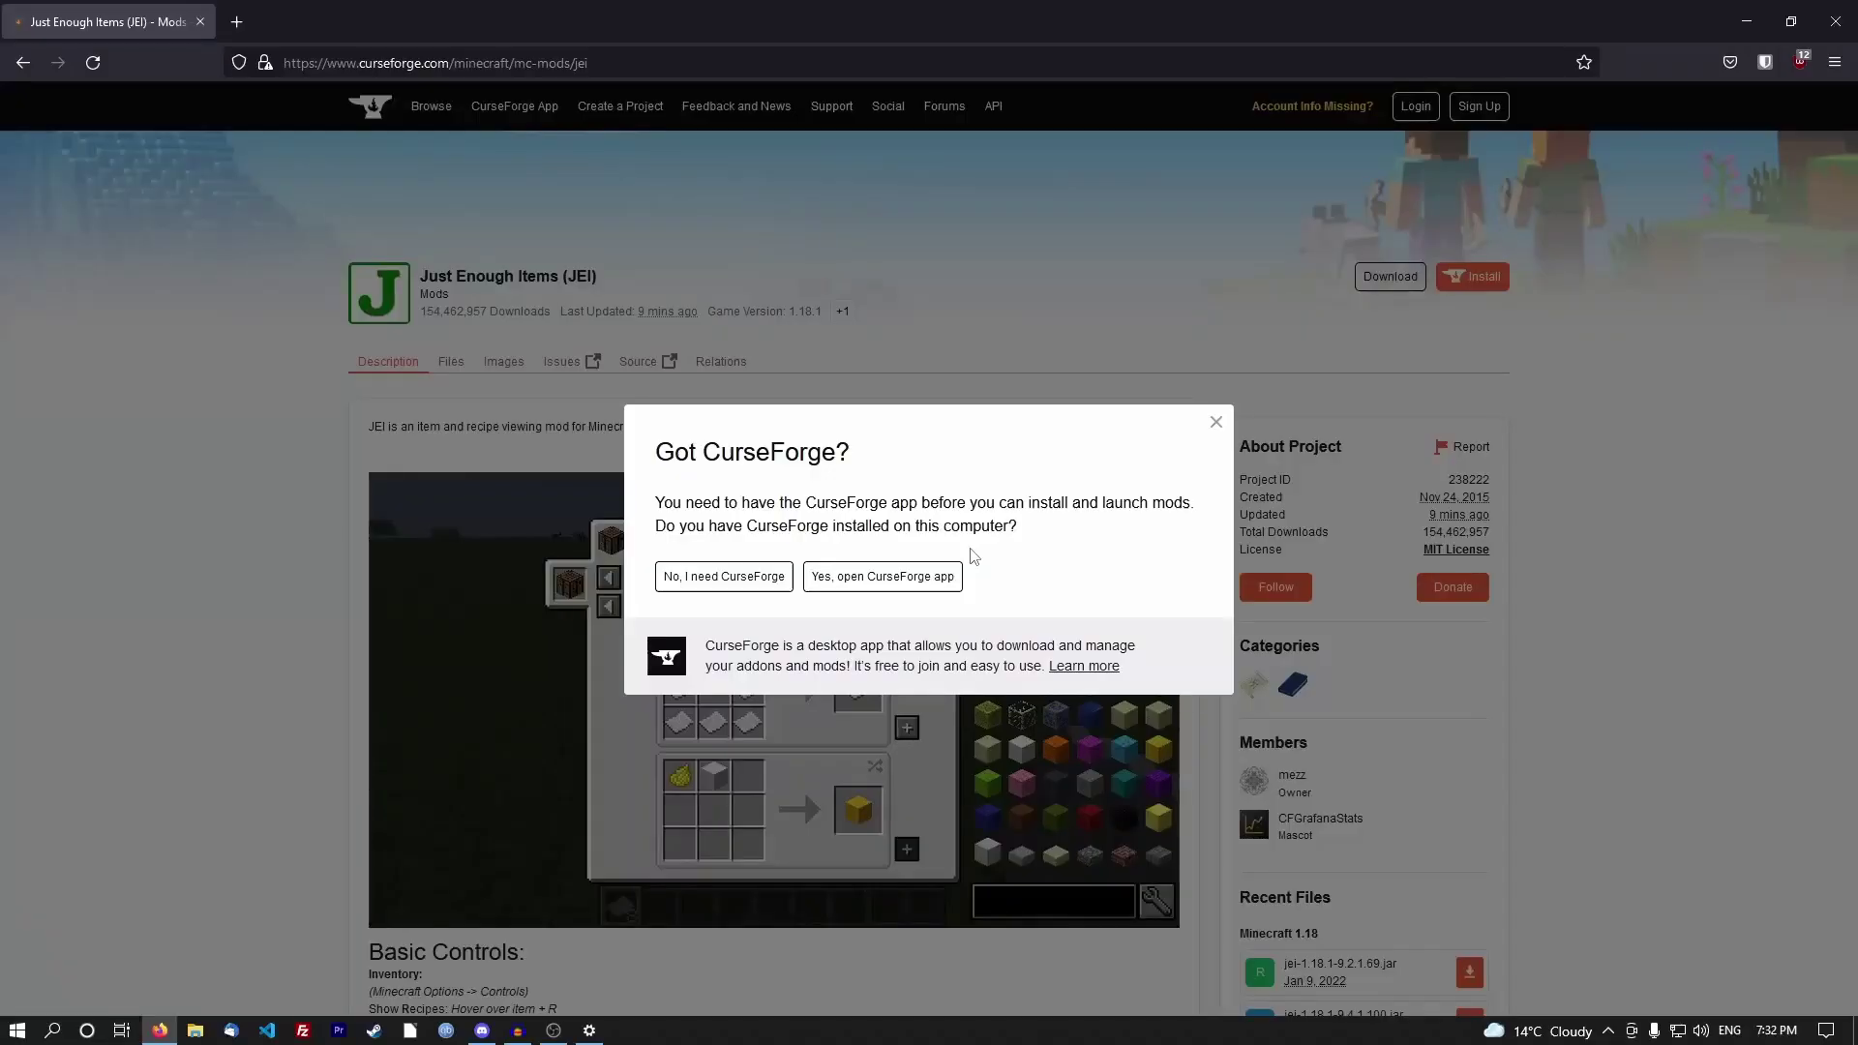
pyautogui.click(726, 688)
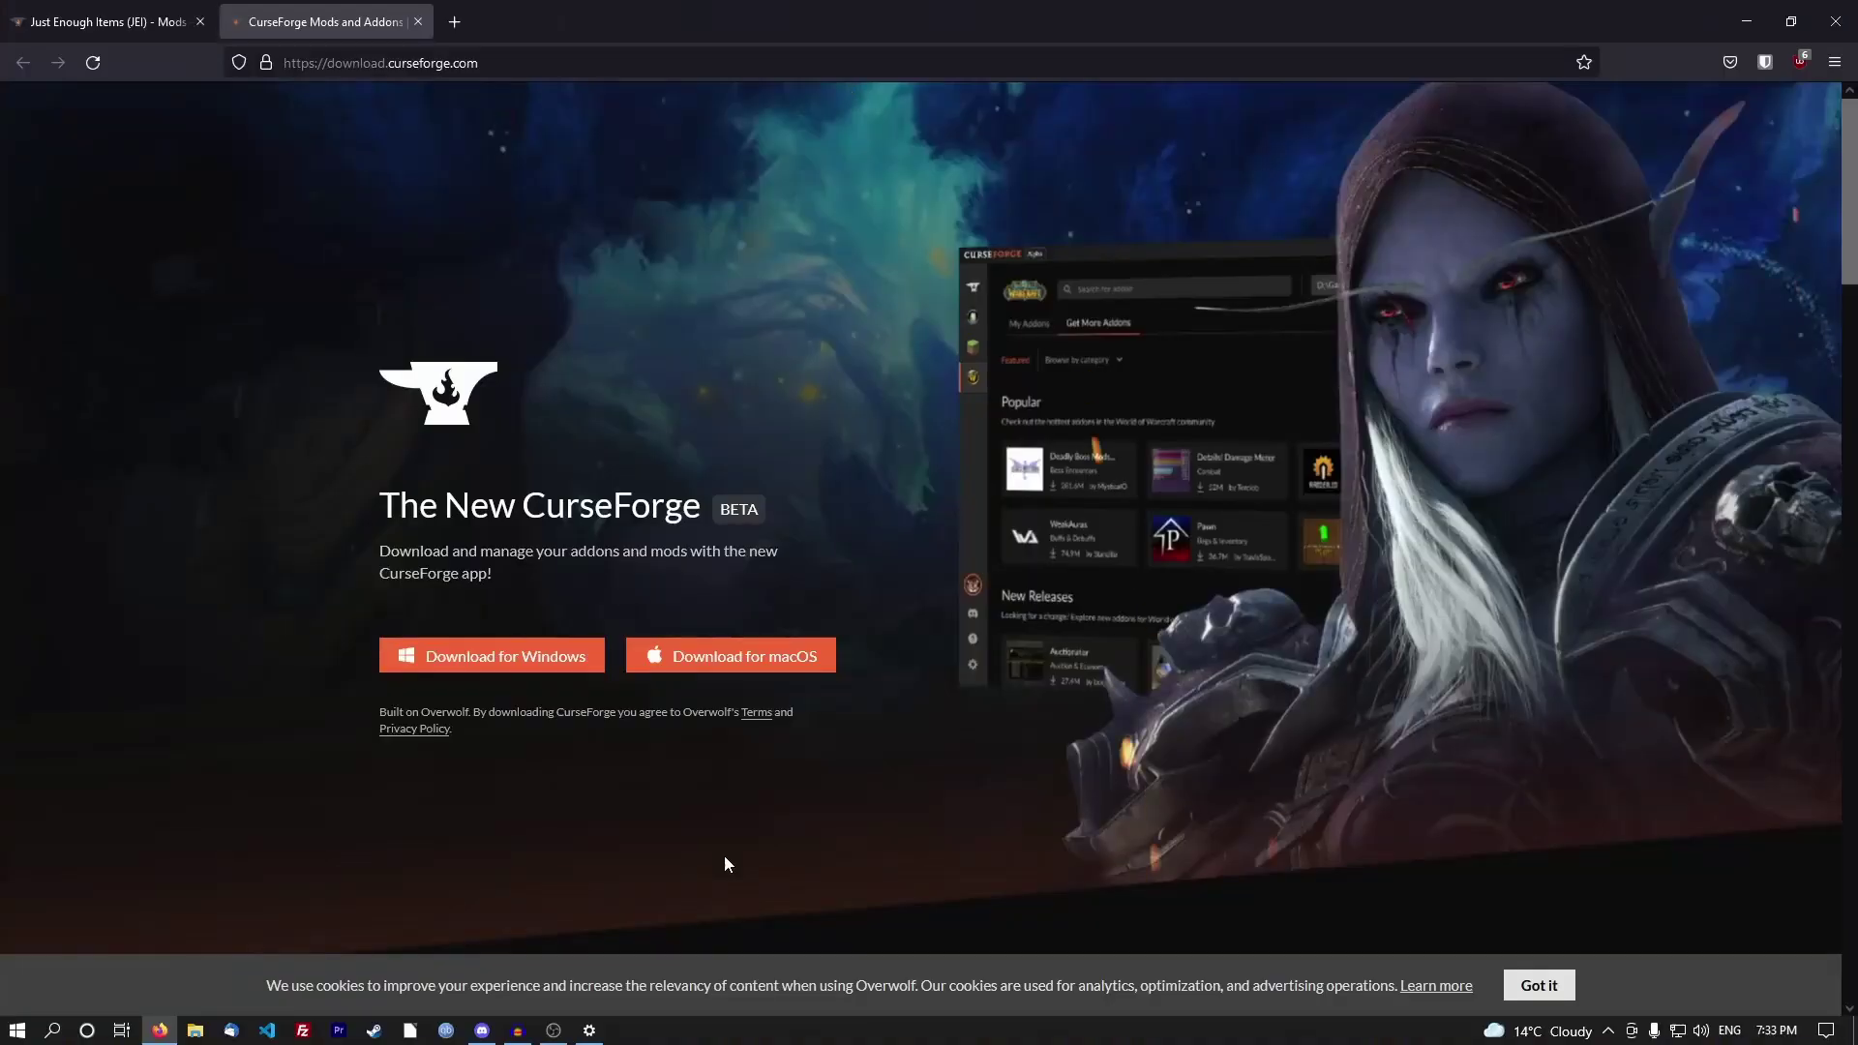
pyautogui.click(554, 660)
pyautogui.click(994, 574)
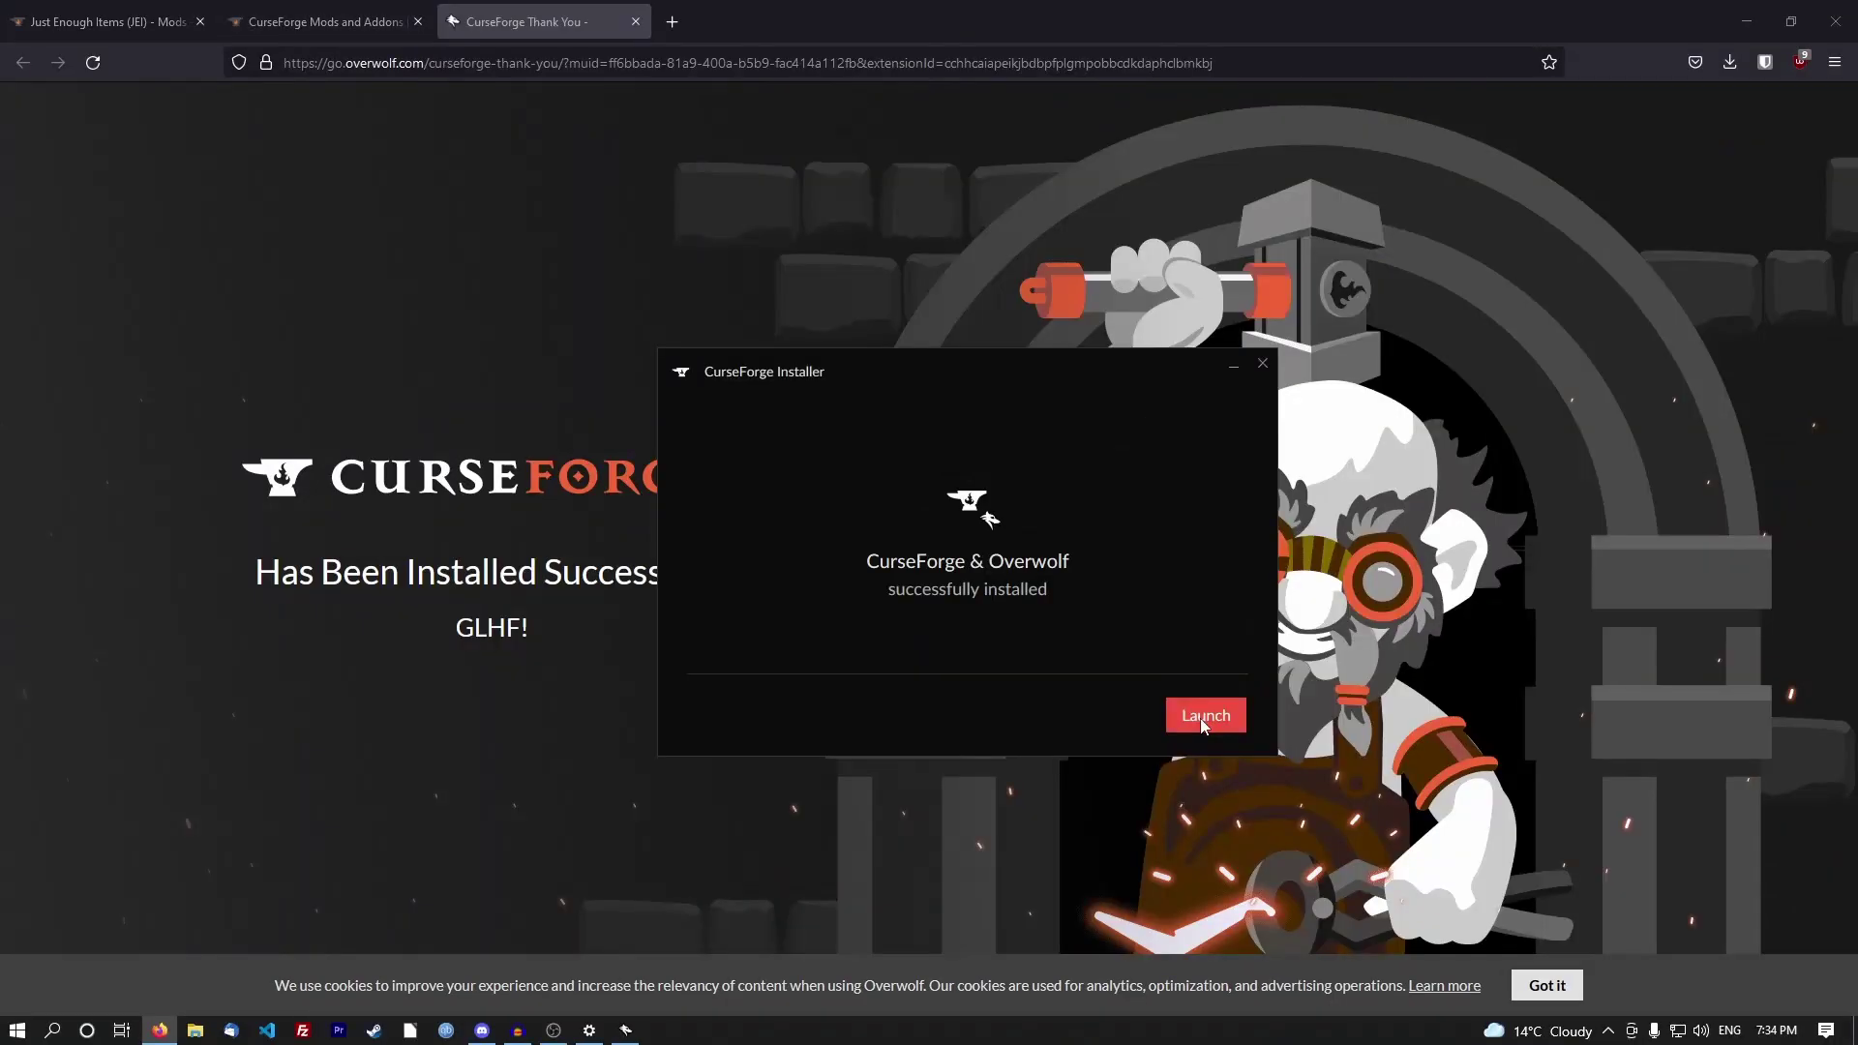
pyautogui.click(1205, 716)
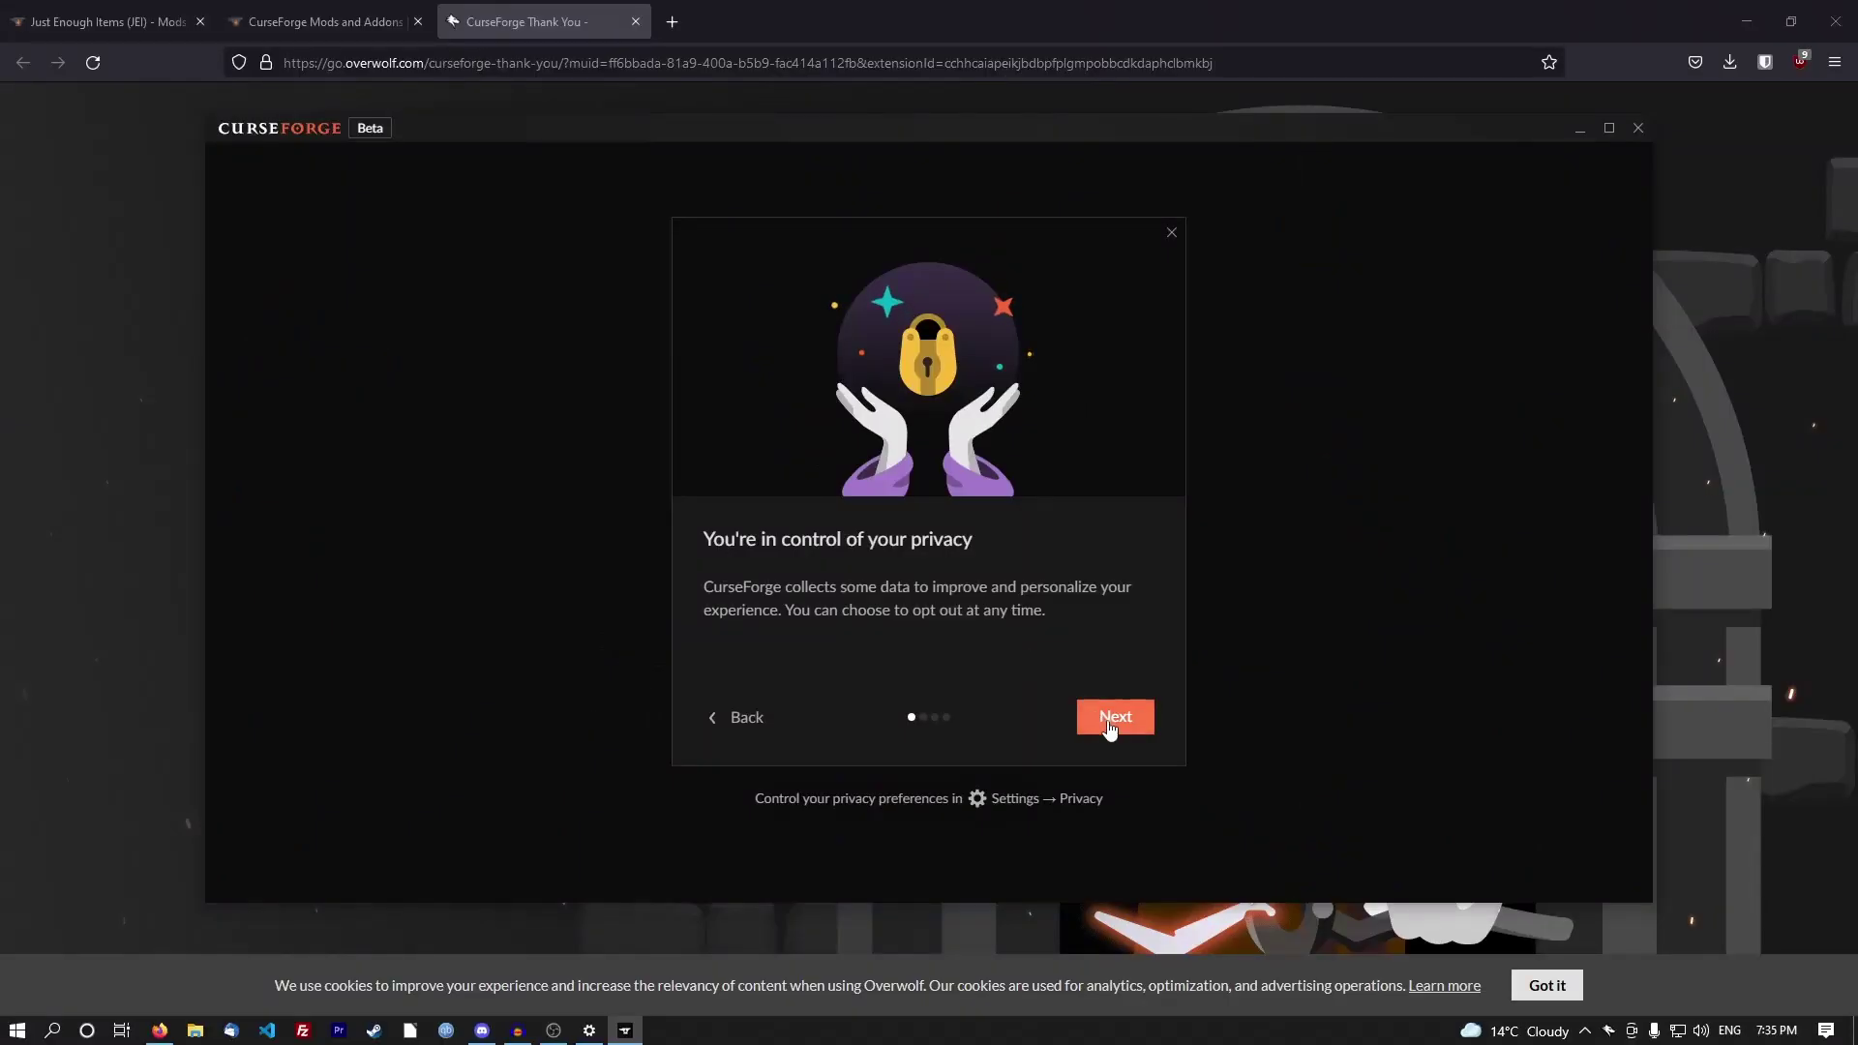
# Complete the CurseForge introduction and set up its Minecraft modding folder with the Standard (Recommended) option.
pyautogui.click(1113, 721)
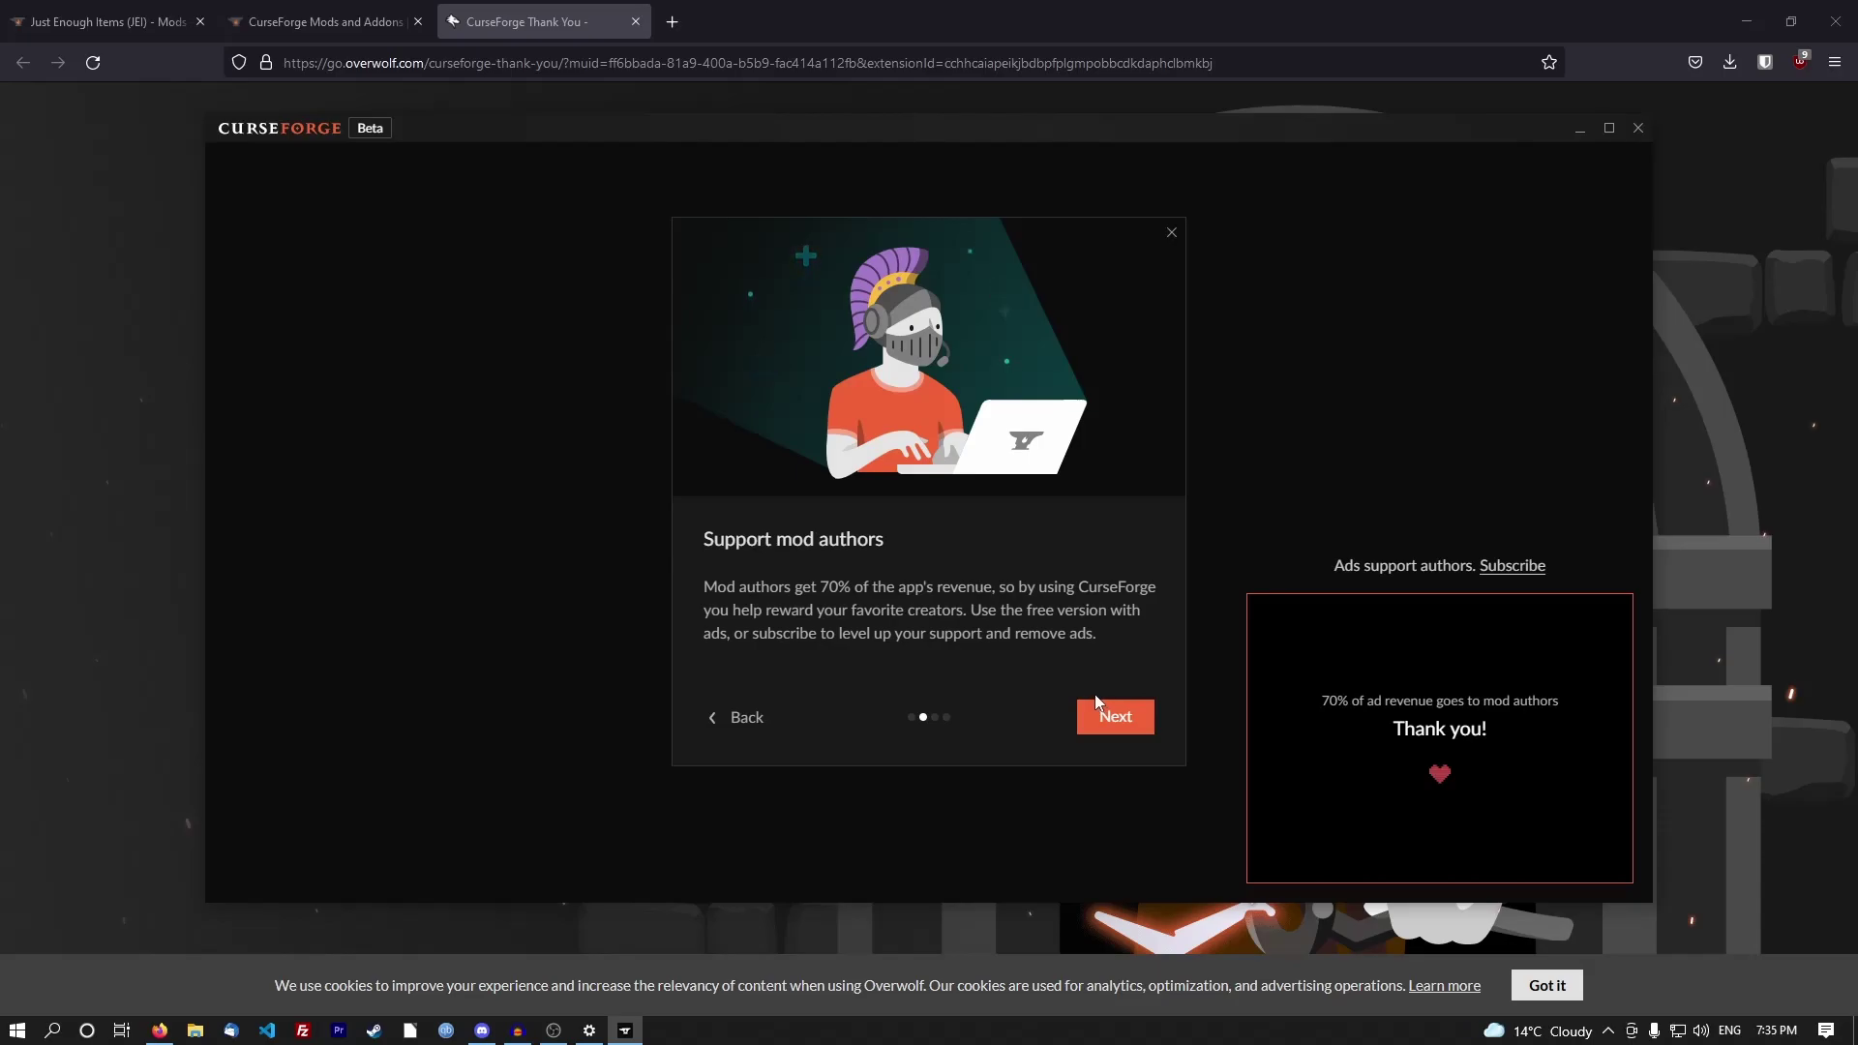
pyautogui.click(1108, 717)
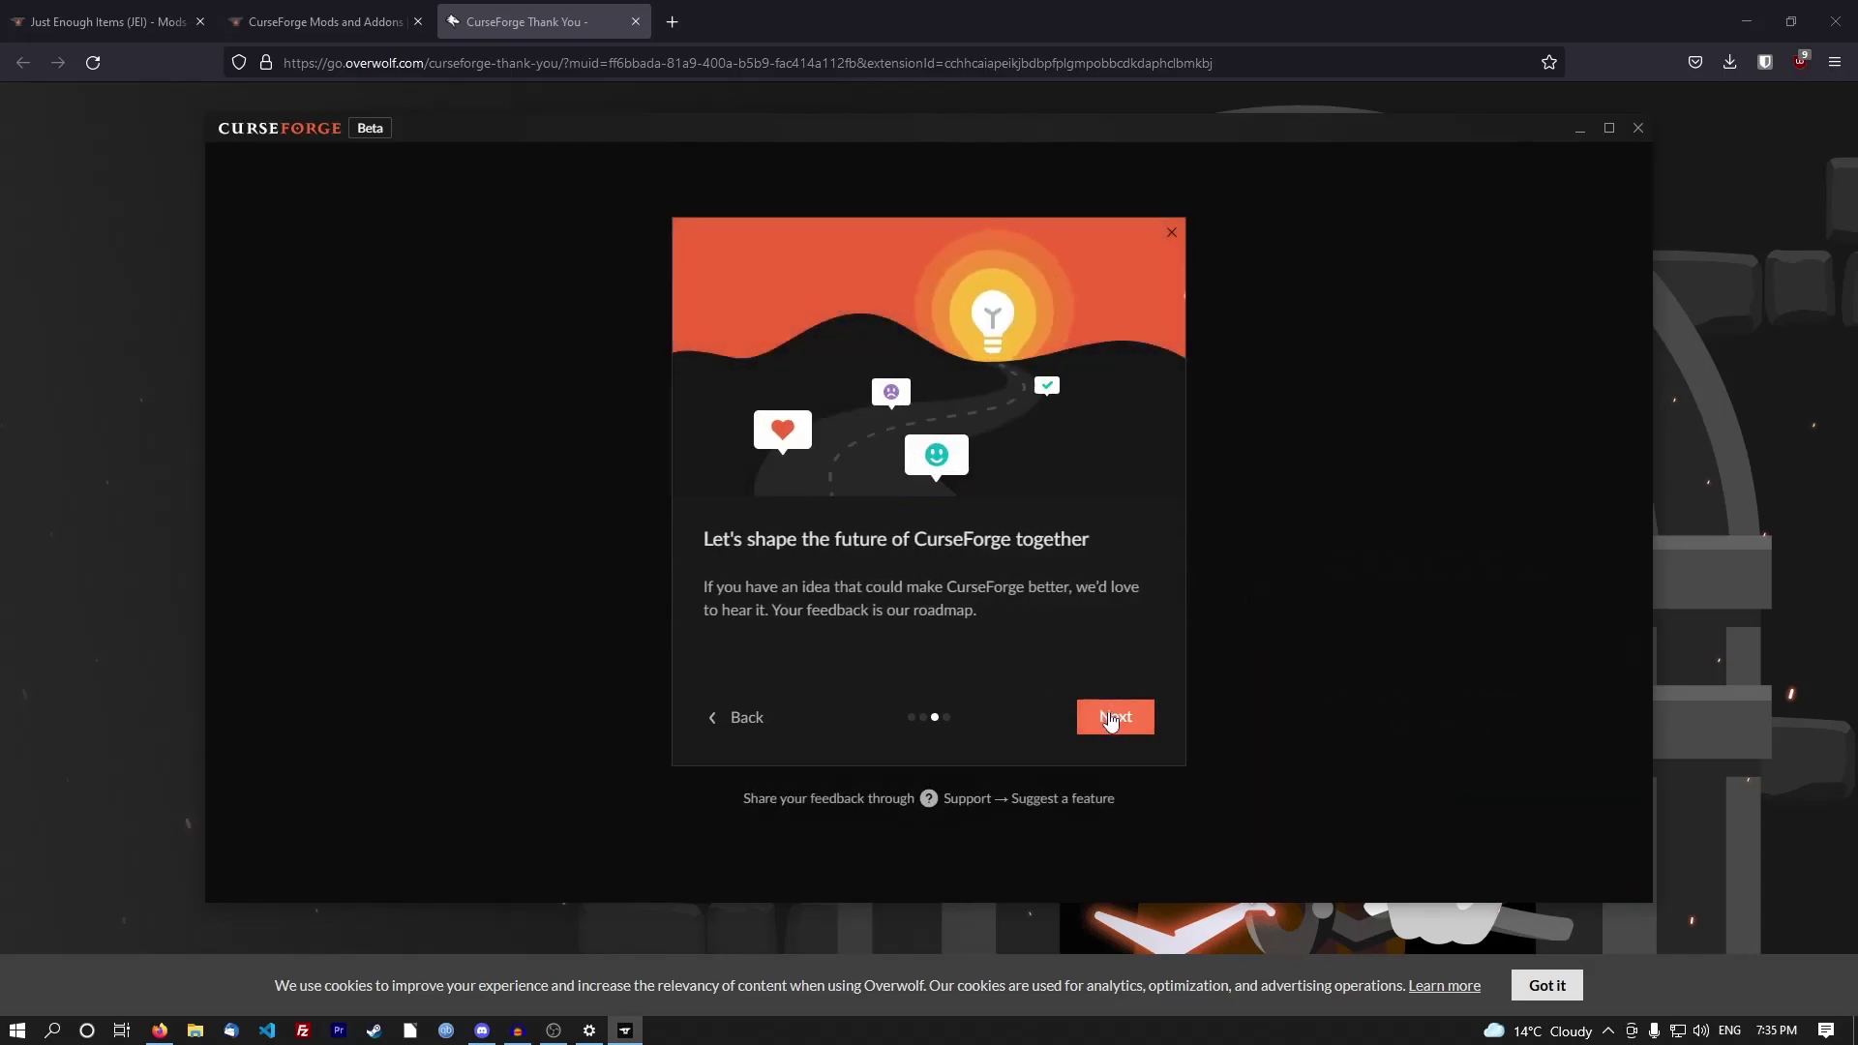
pyautogui.click(1111, 718)
pyautogui.click(920, 369)
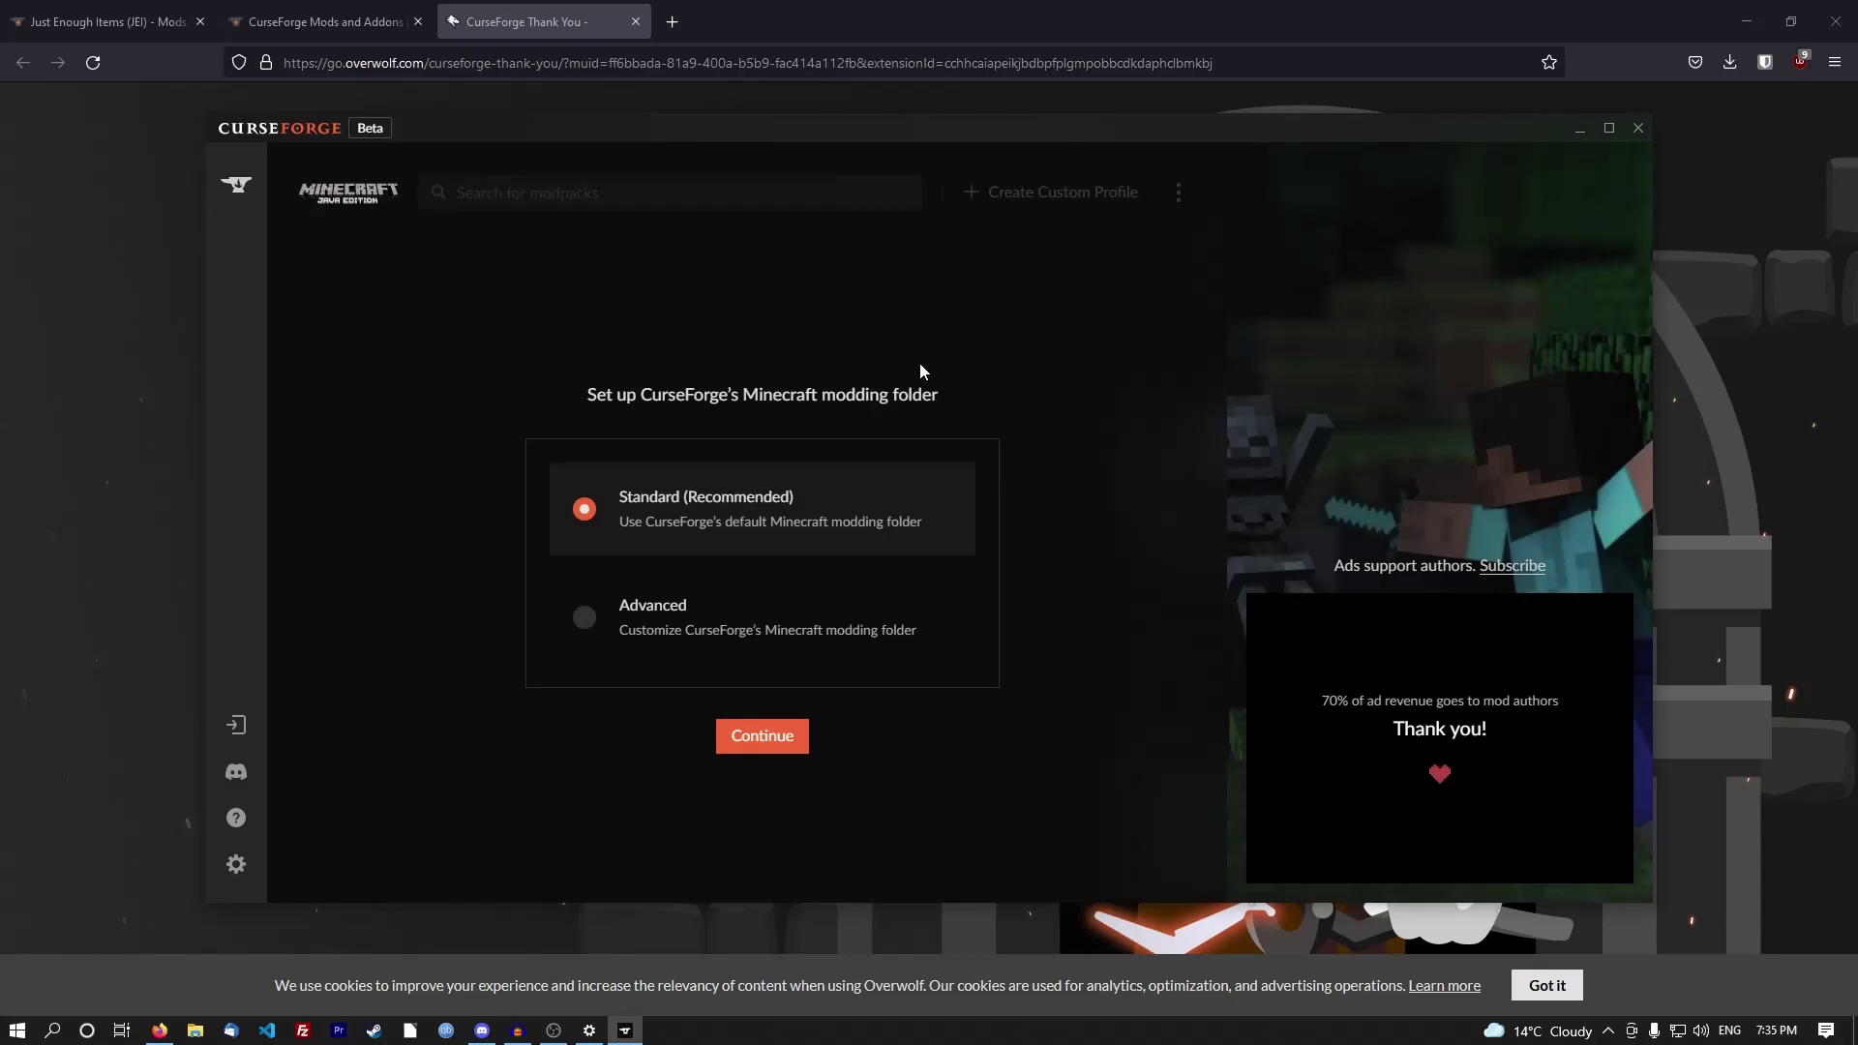
pyautogui.click(771, 733)
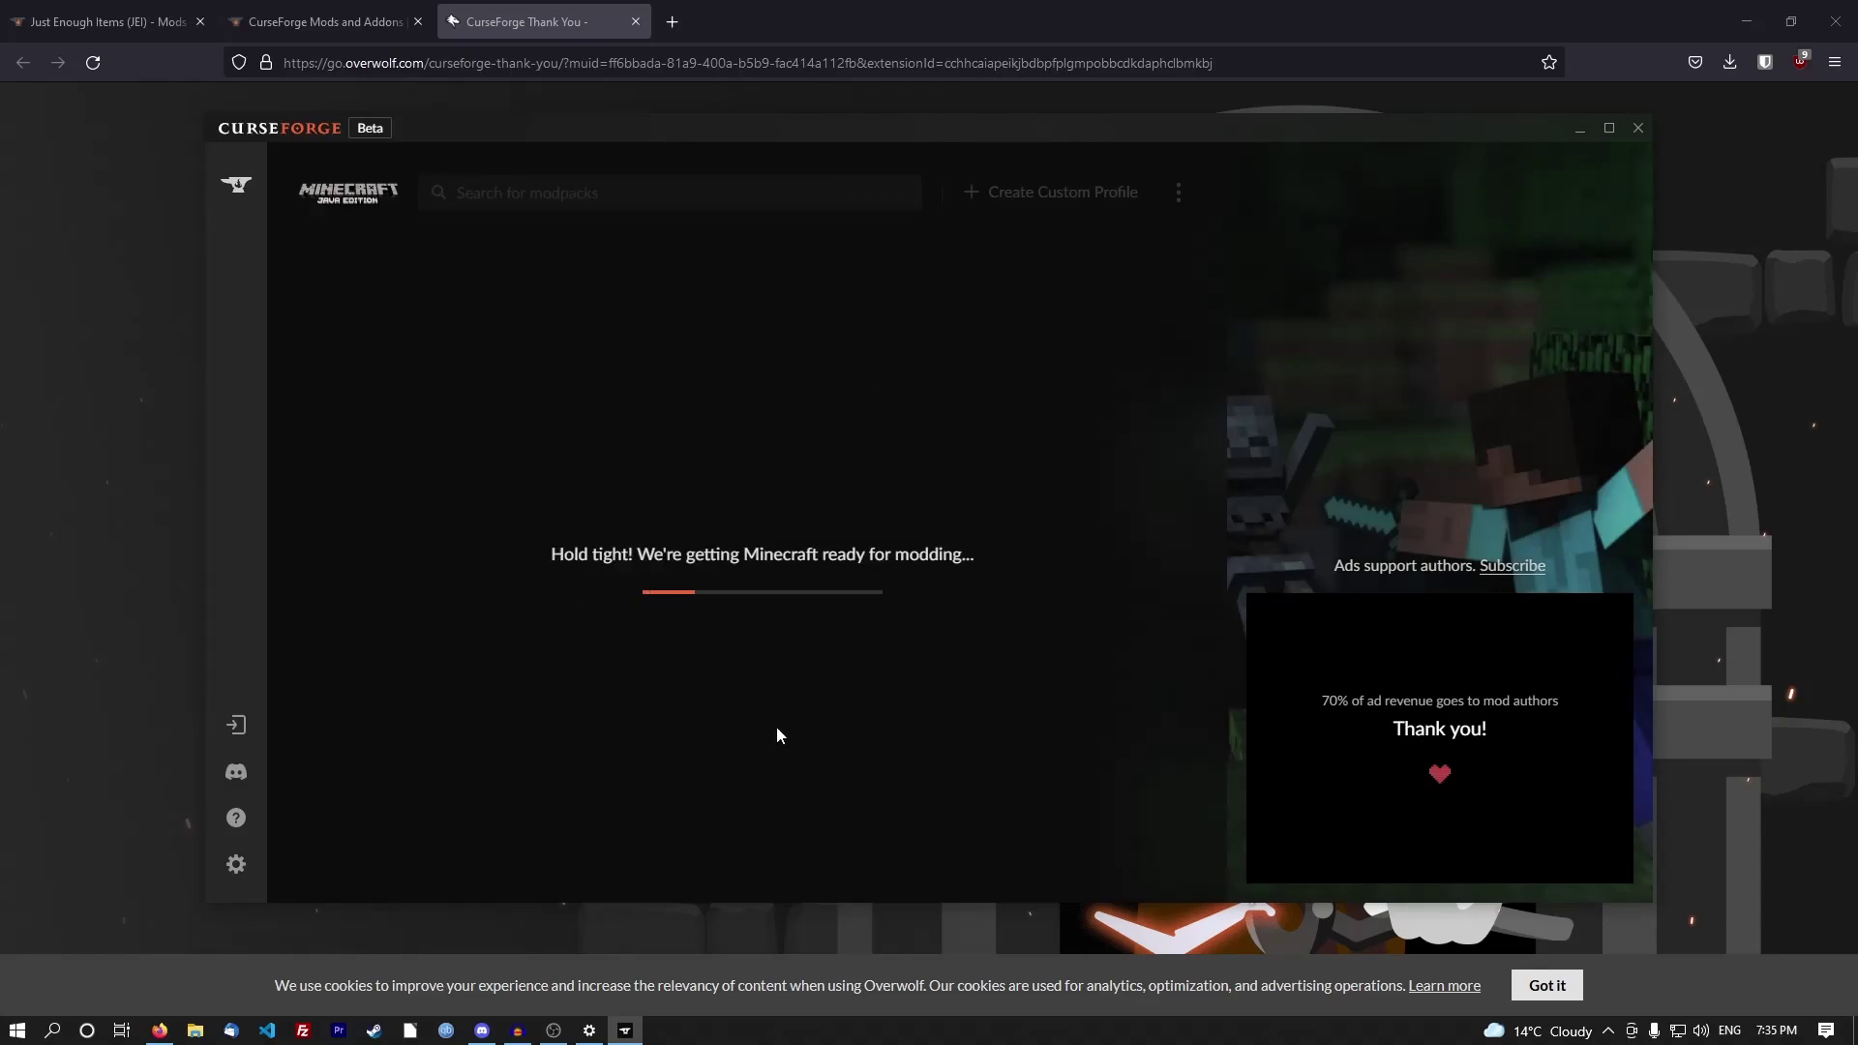
# Install The Pixelmon Modpack from the featured Minecraft modpacks.
pyautogui.click(780, 736)
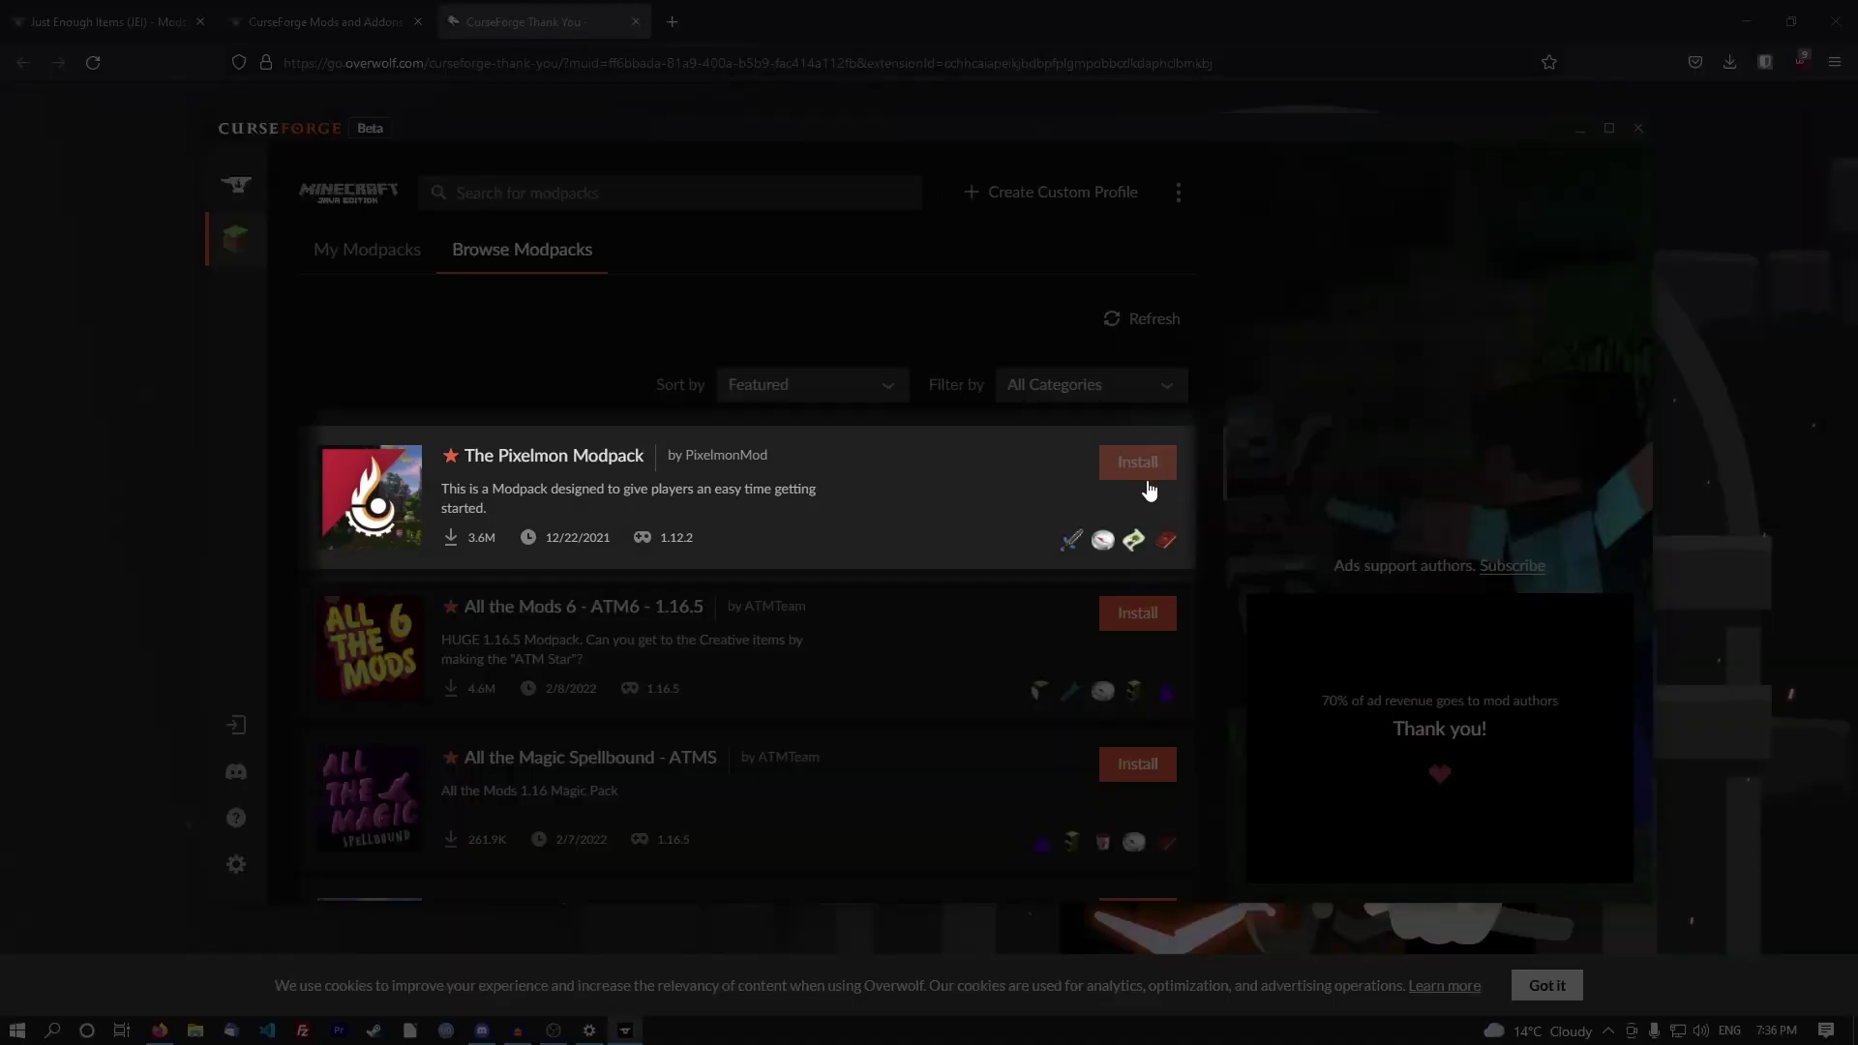
pyautogui.click(1009, 602)
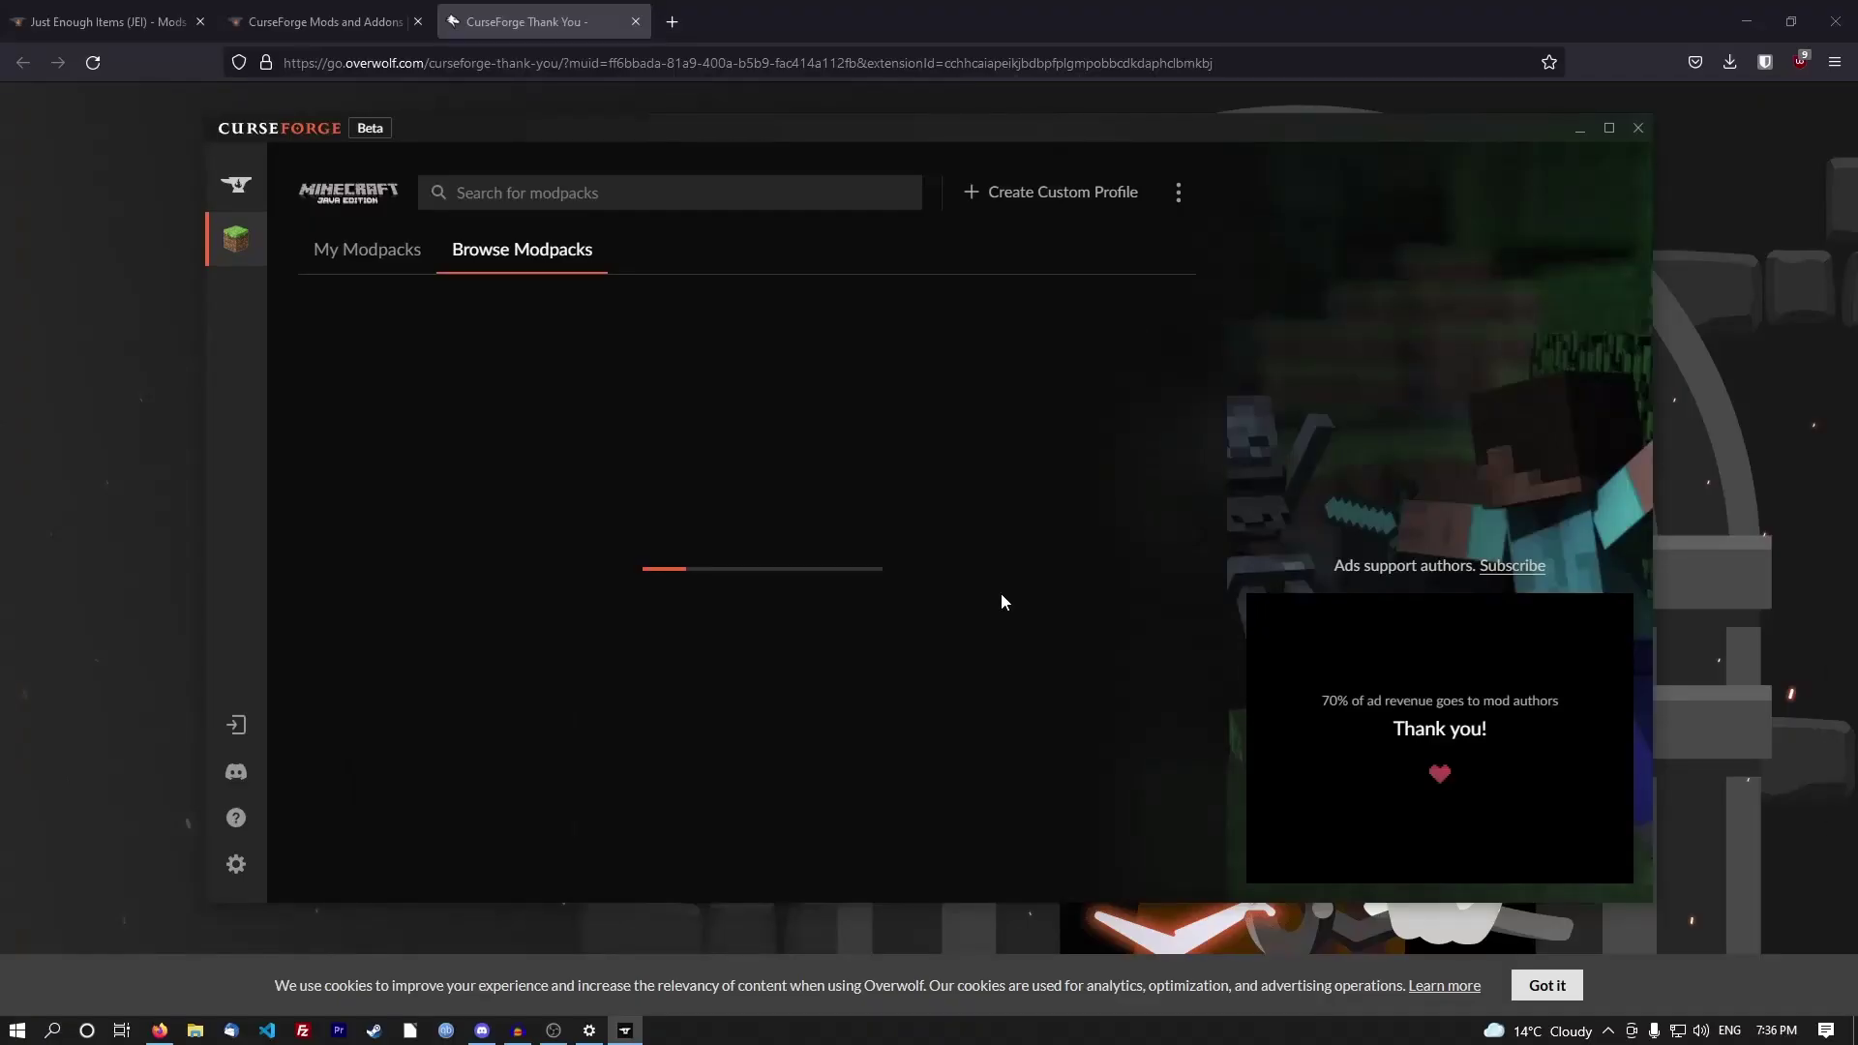
pyautogui.click(1113, 465)
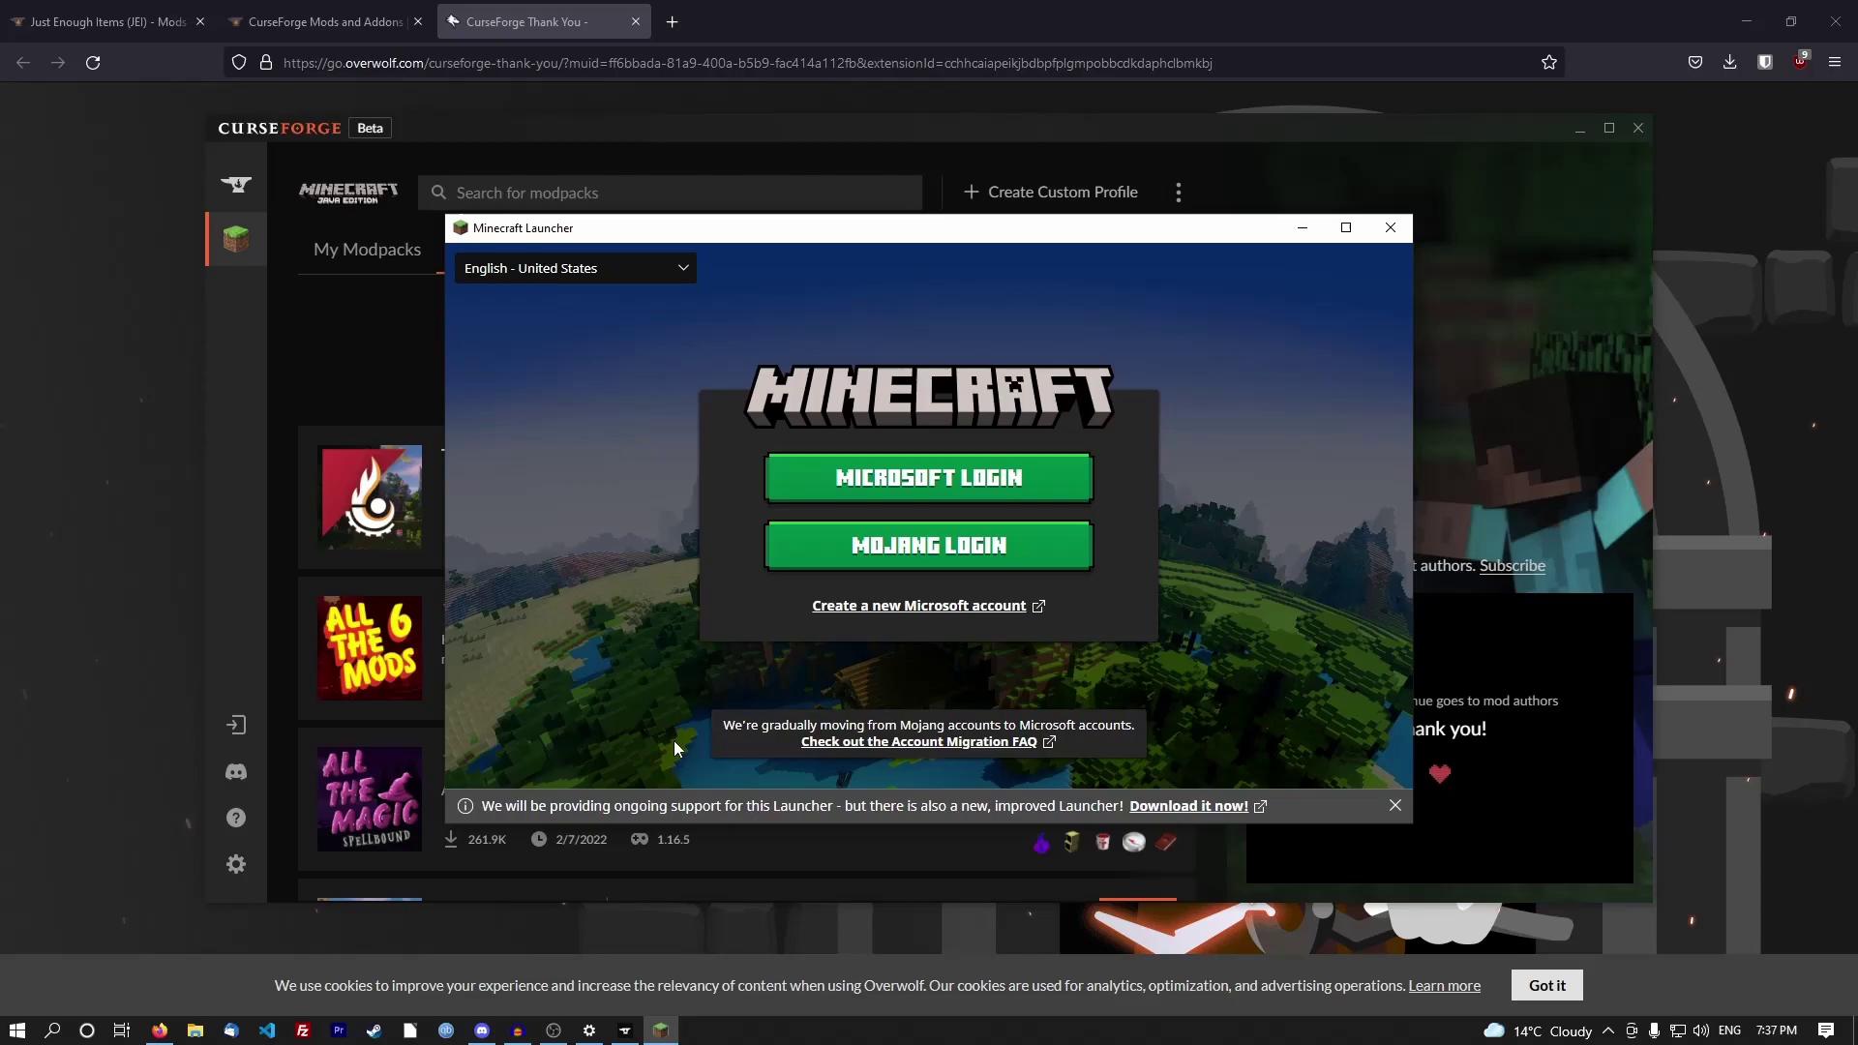
# Look through the games supported by CurseForge and return to the installed Minecraft modpacks.
pyautogui.click(236, 184)
pyautogui.scroll(-3, 332, 310)
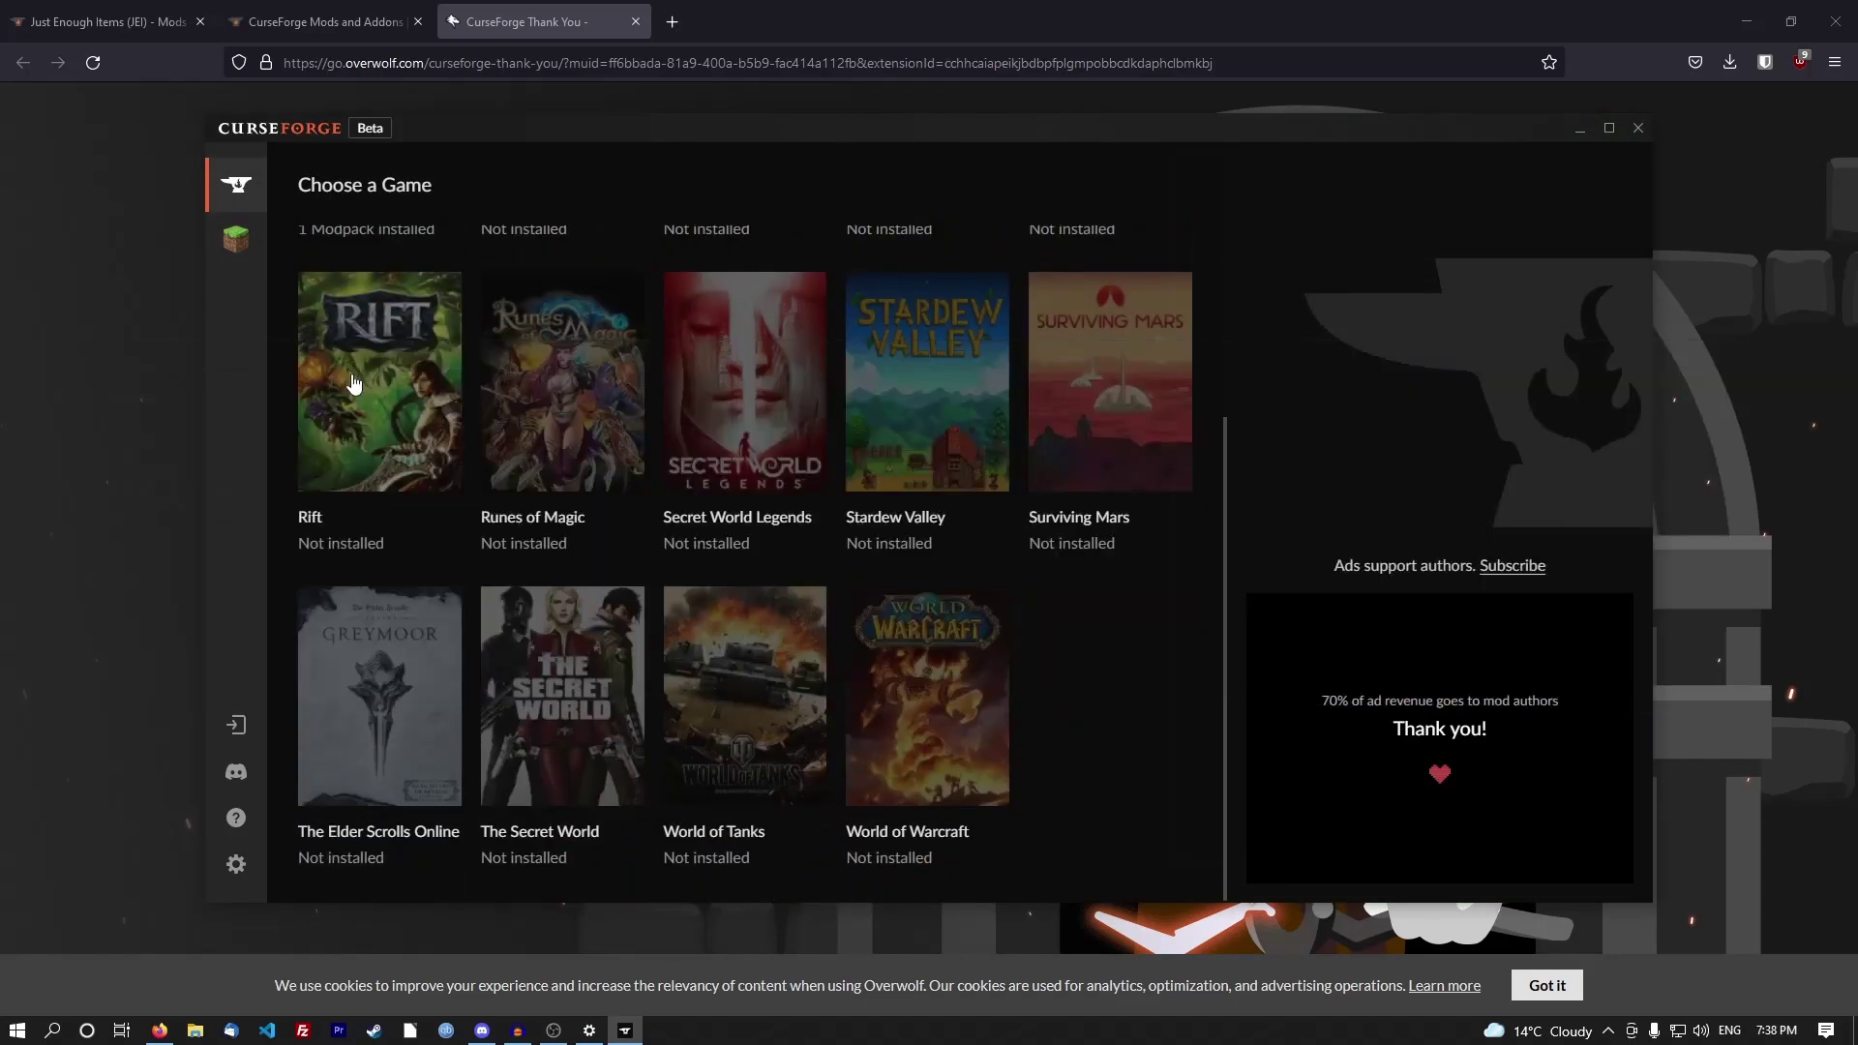
pyautogui.scroll(3, 1004, 664)
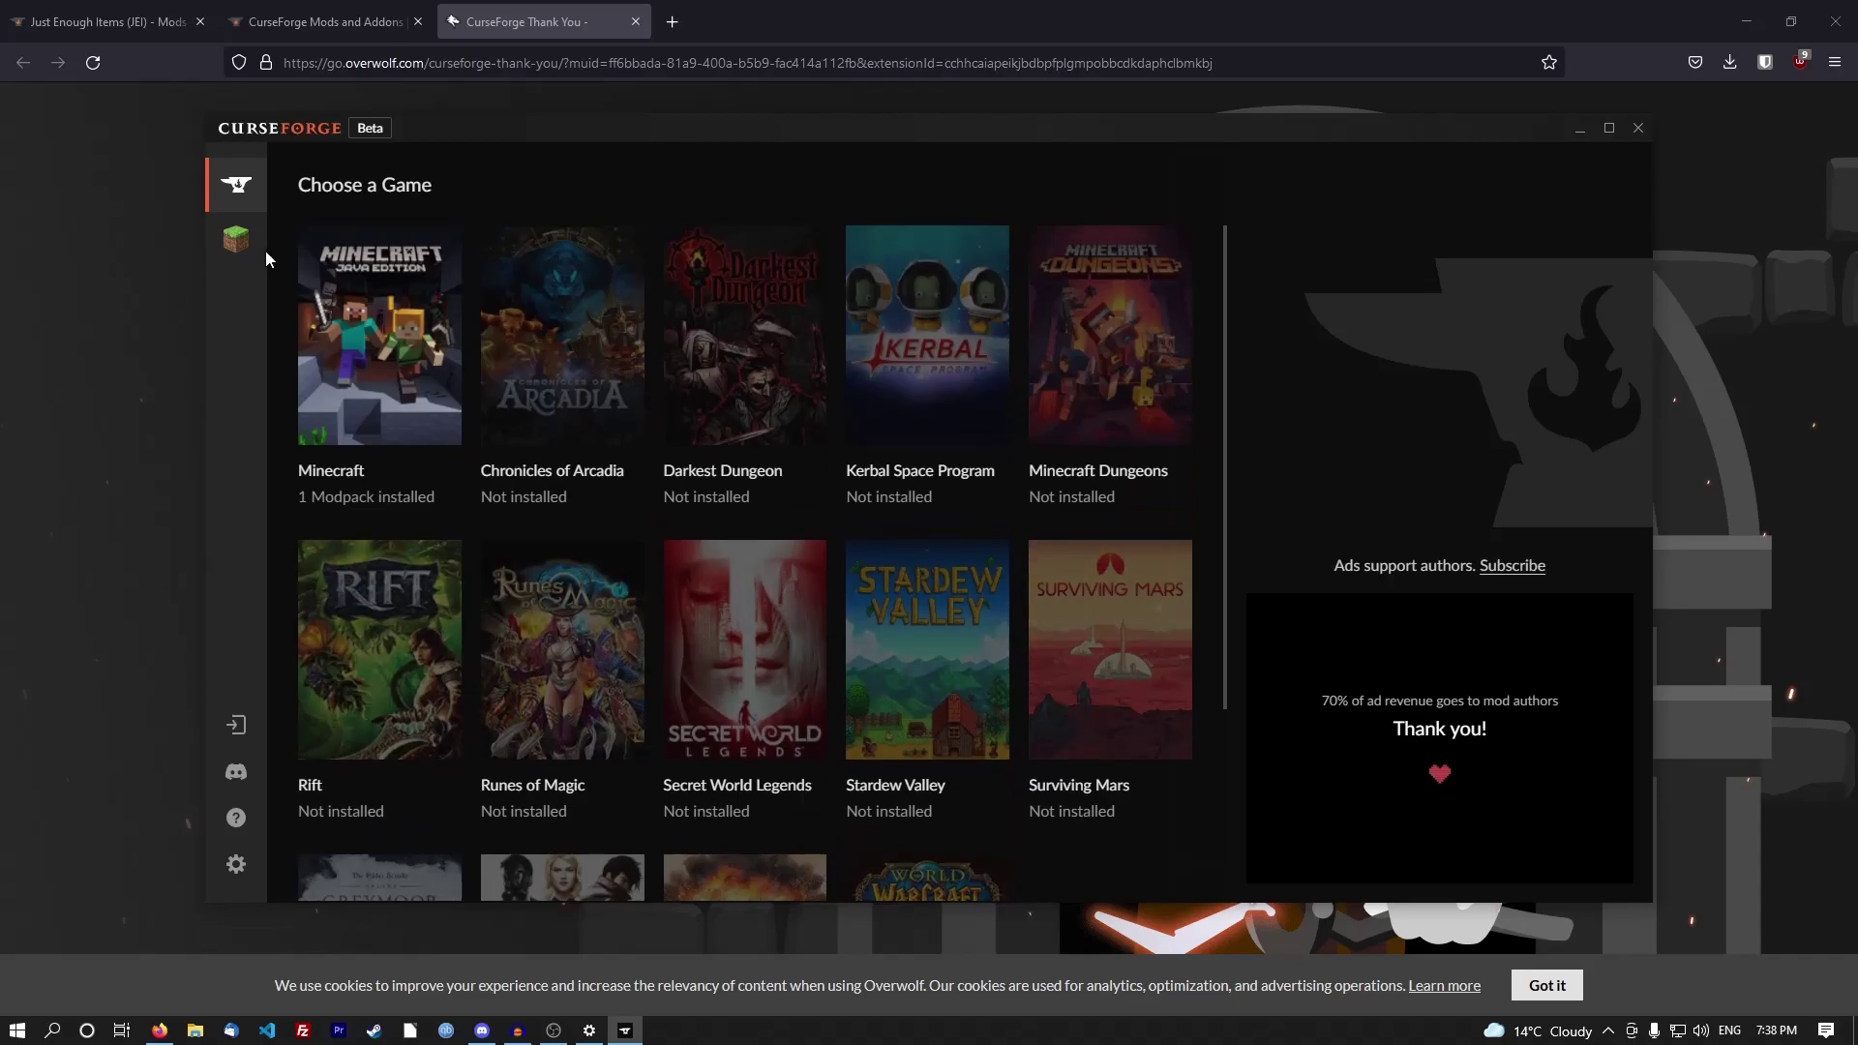
pyautogui.click(235, 240)
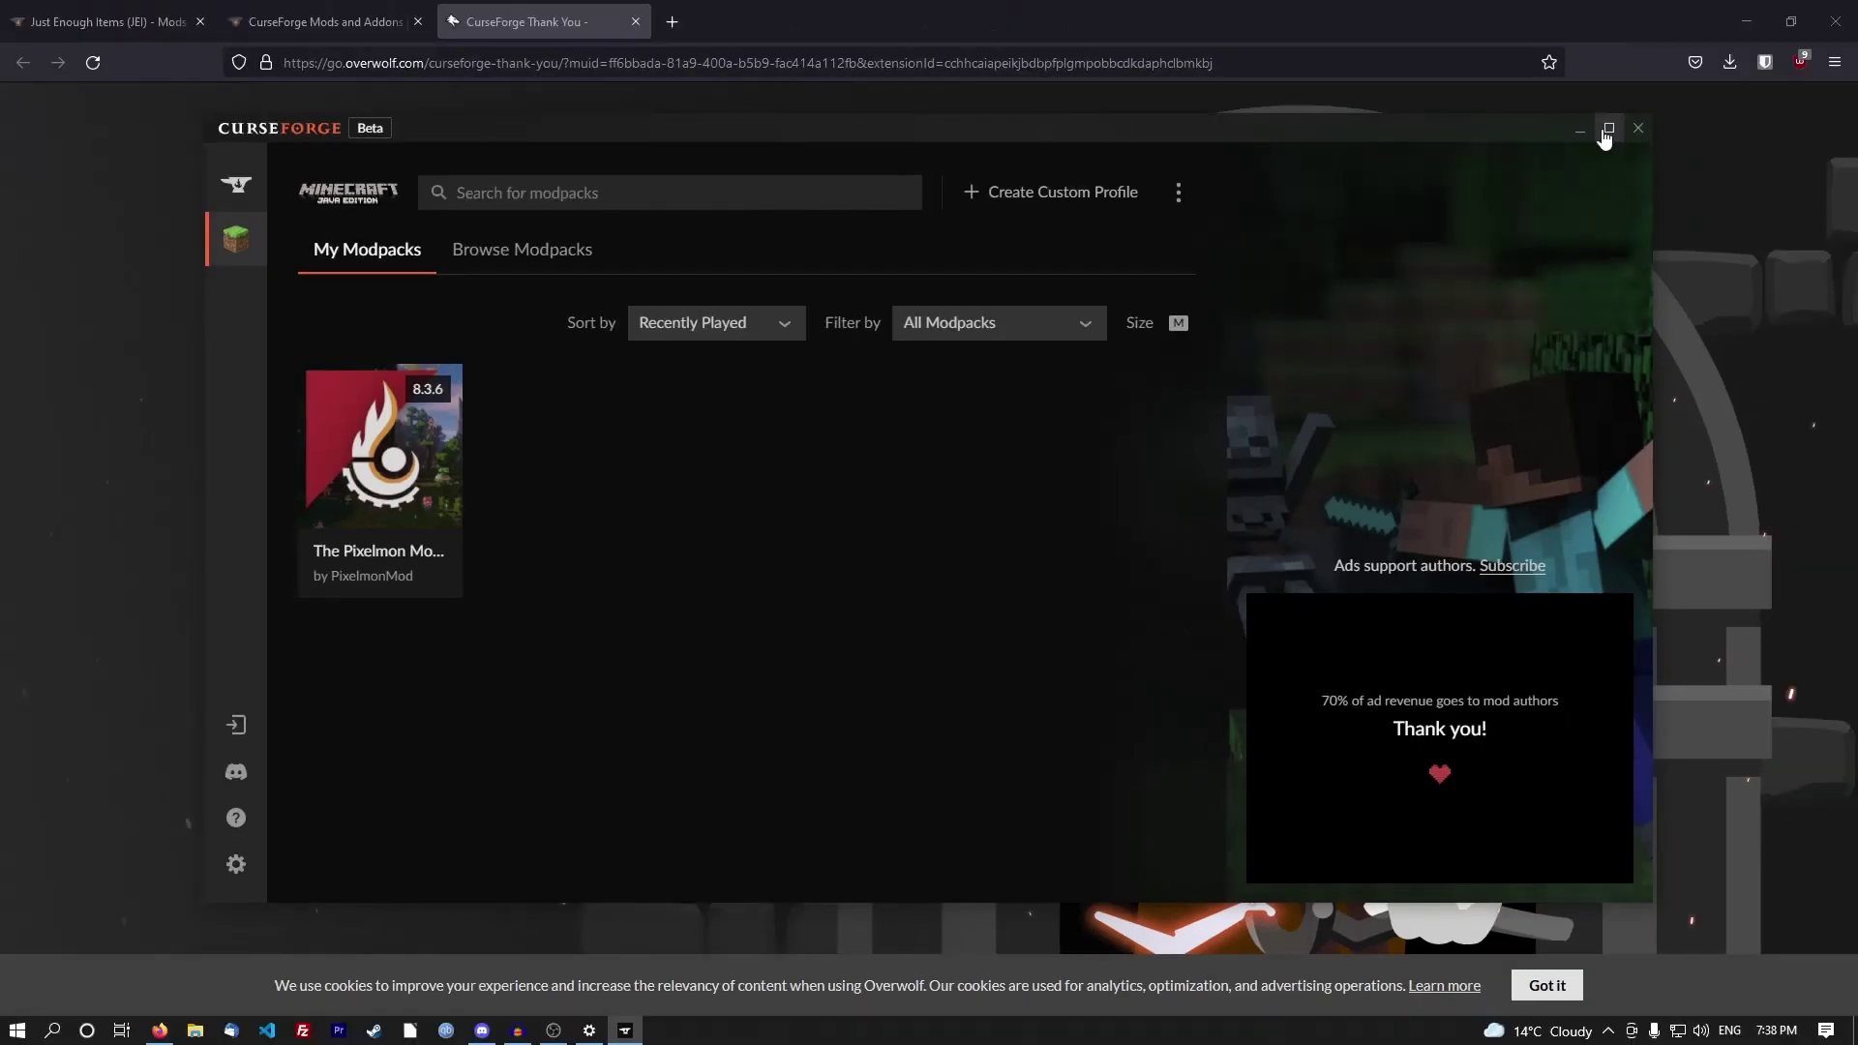
# Close the CurseForge app and show the hidden system tray programs.
pyautogui.click(1637, 129)
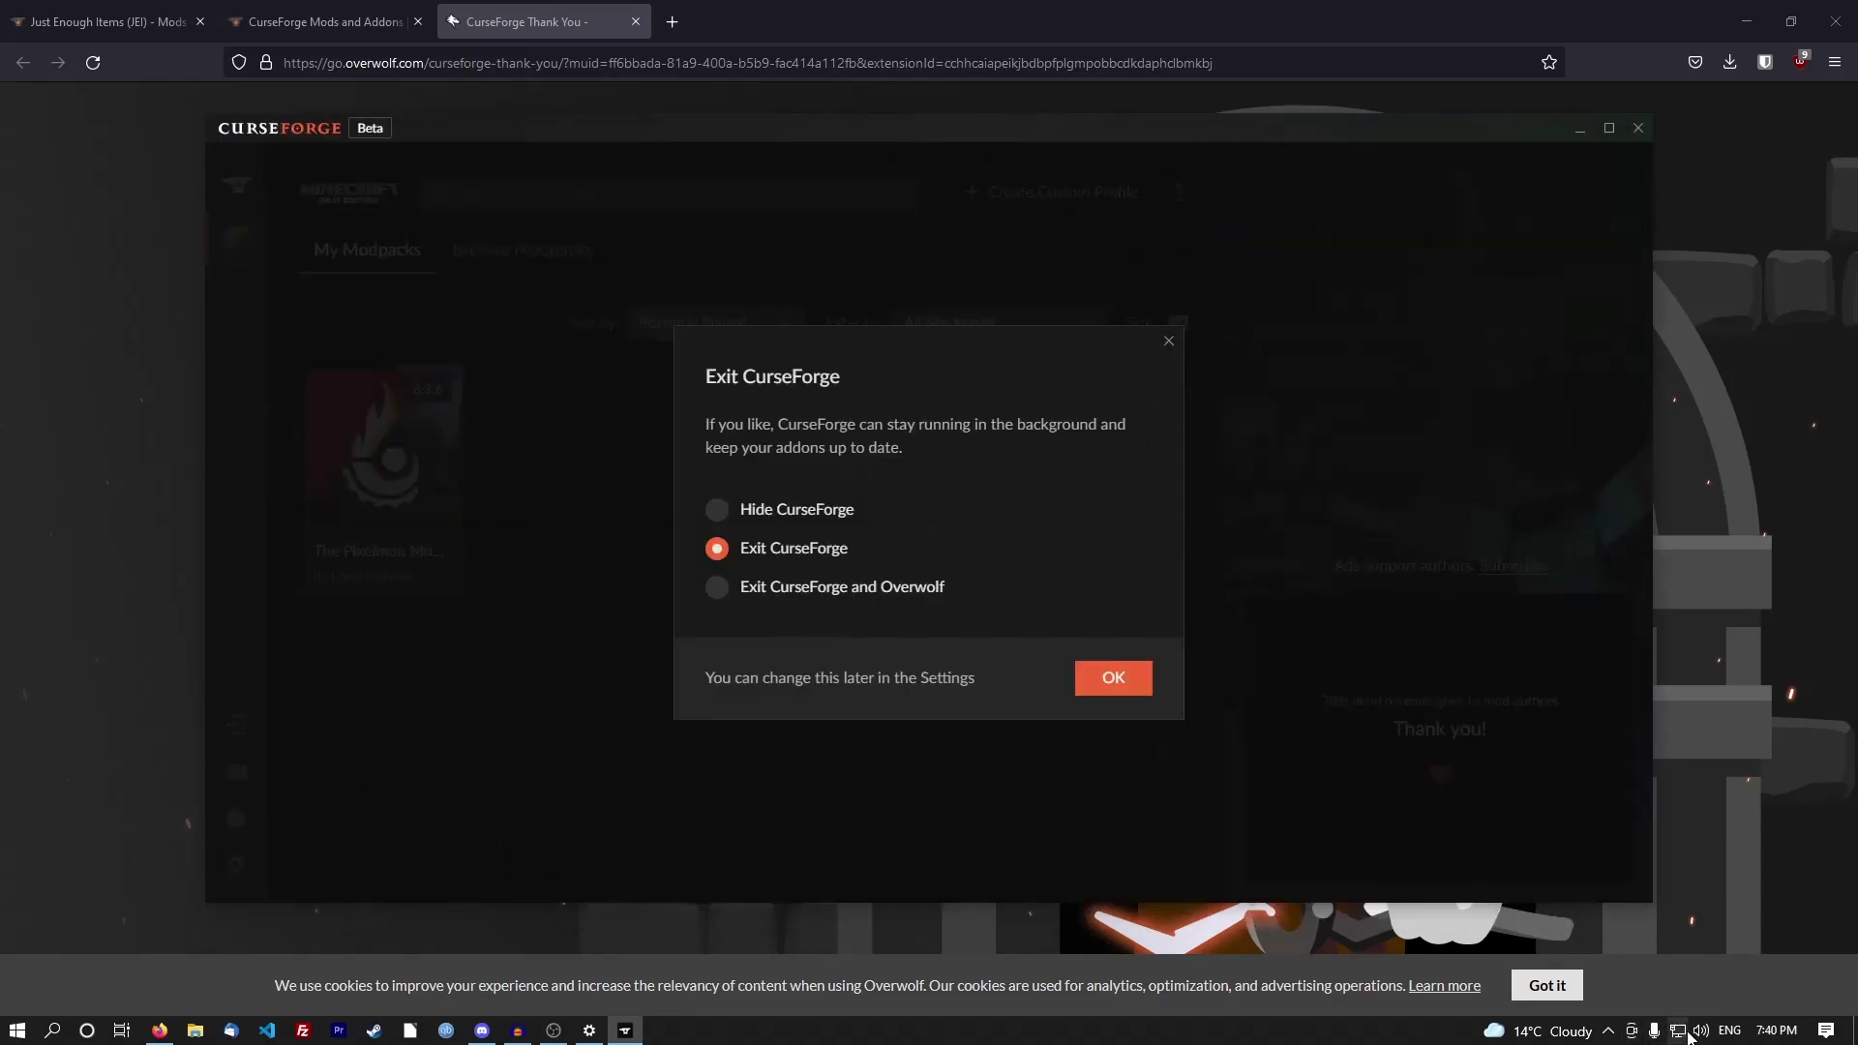
pyautogui.click(1607, 1030)
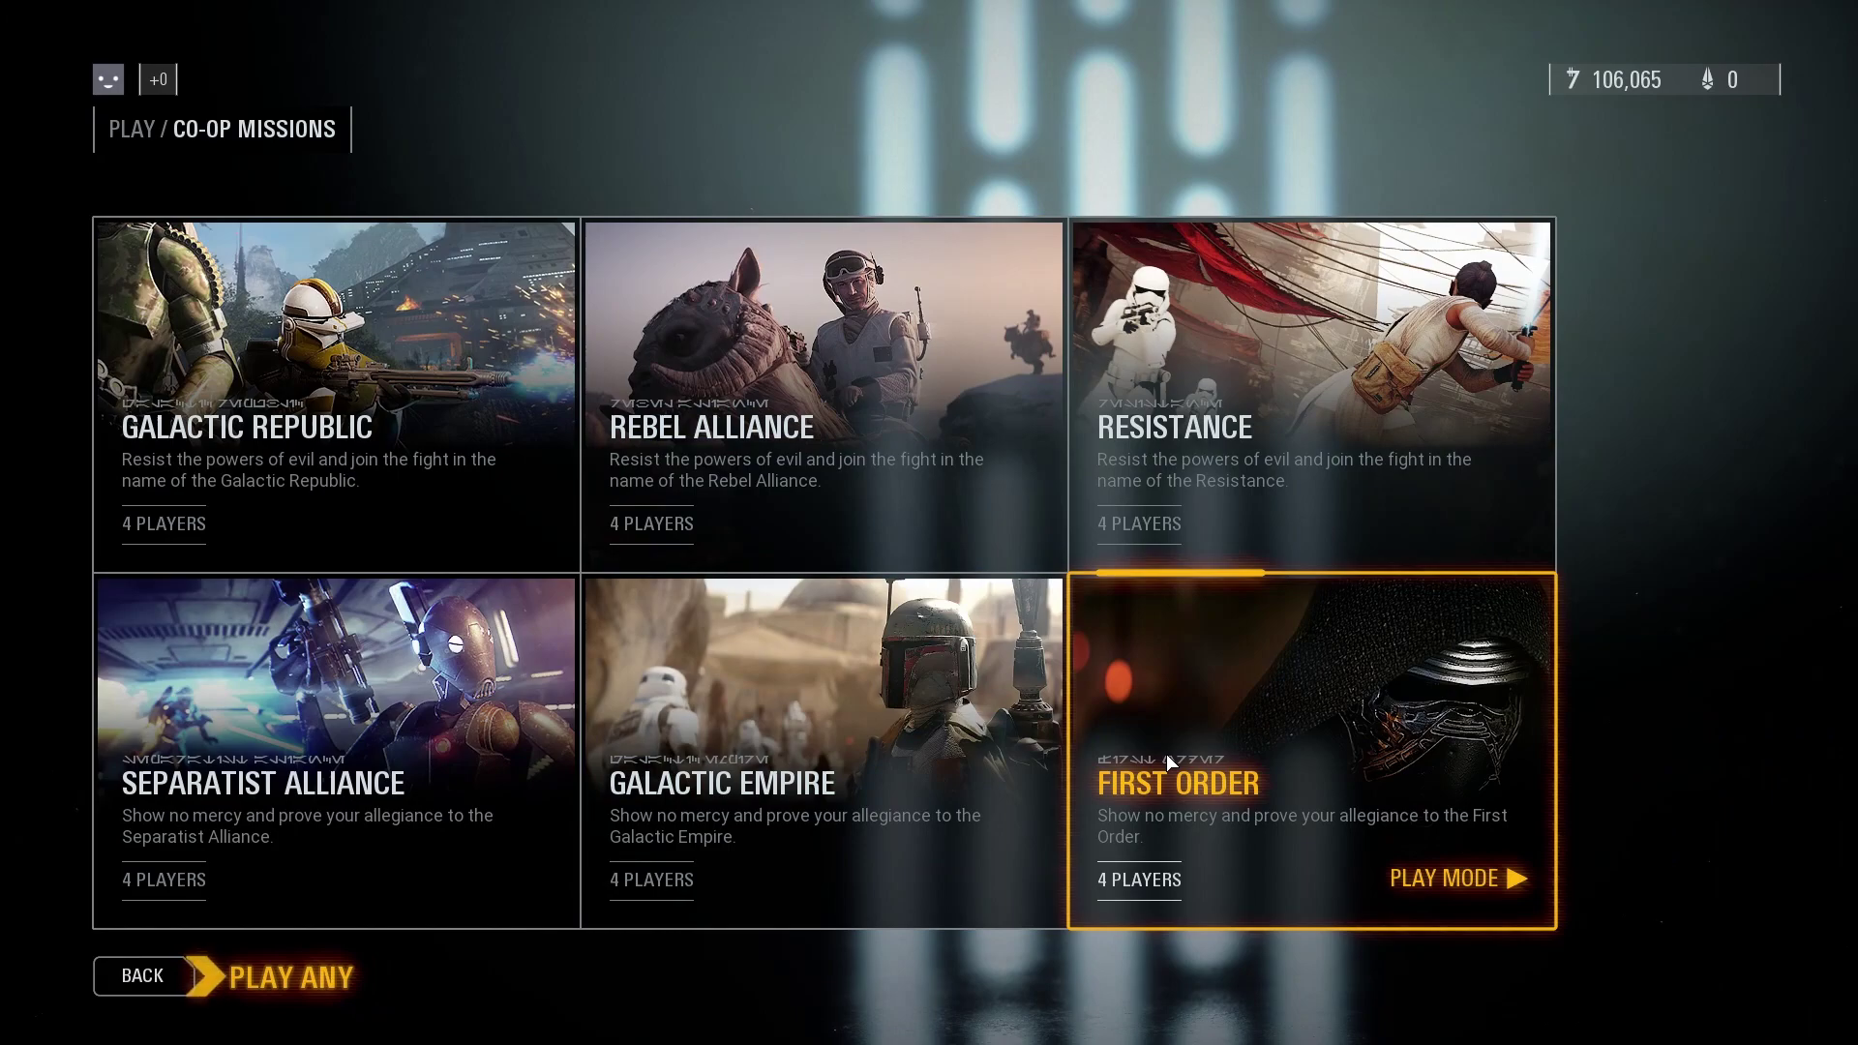
pyautogui.click(1167, 760)
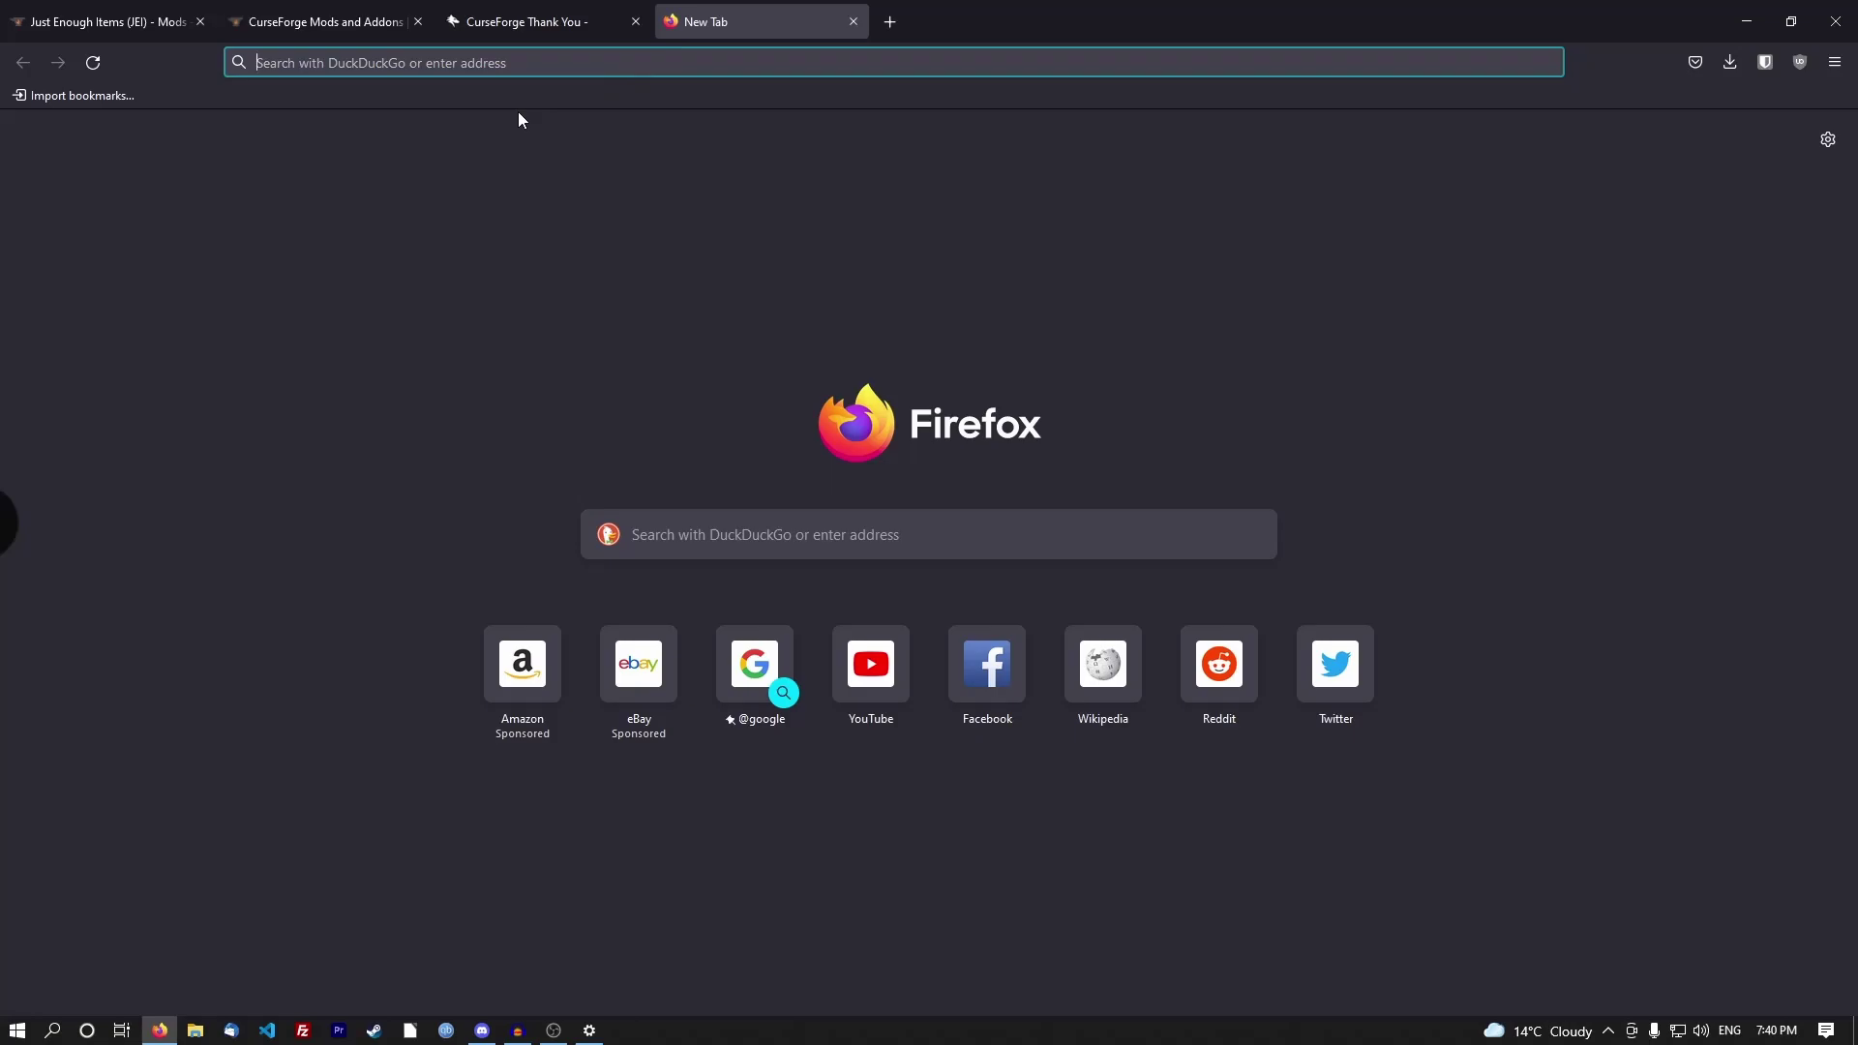
# Open multimc.org in Firefox and review the MultiMC features and download options.
pyautogui.write('multimc.org')
pyautogui.press('Return')
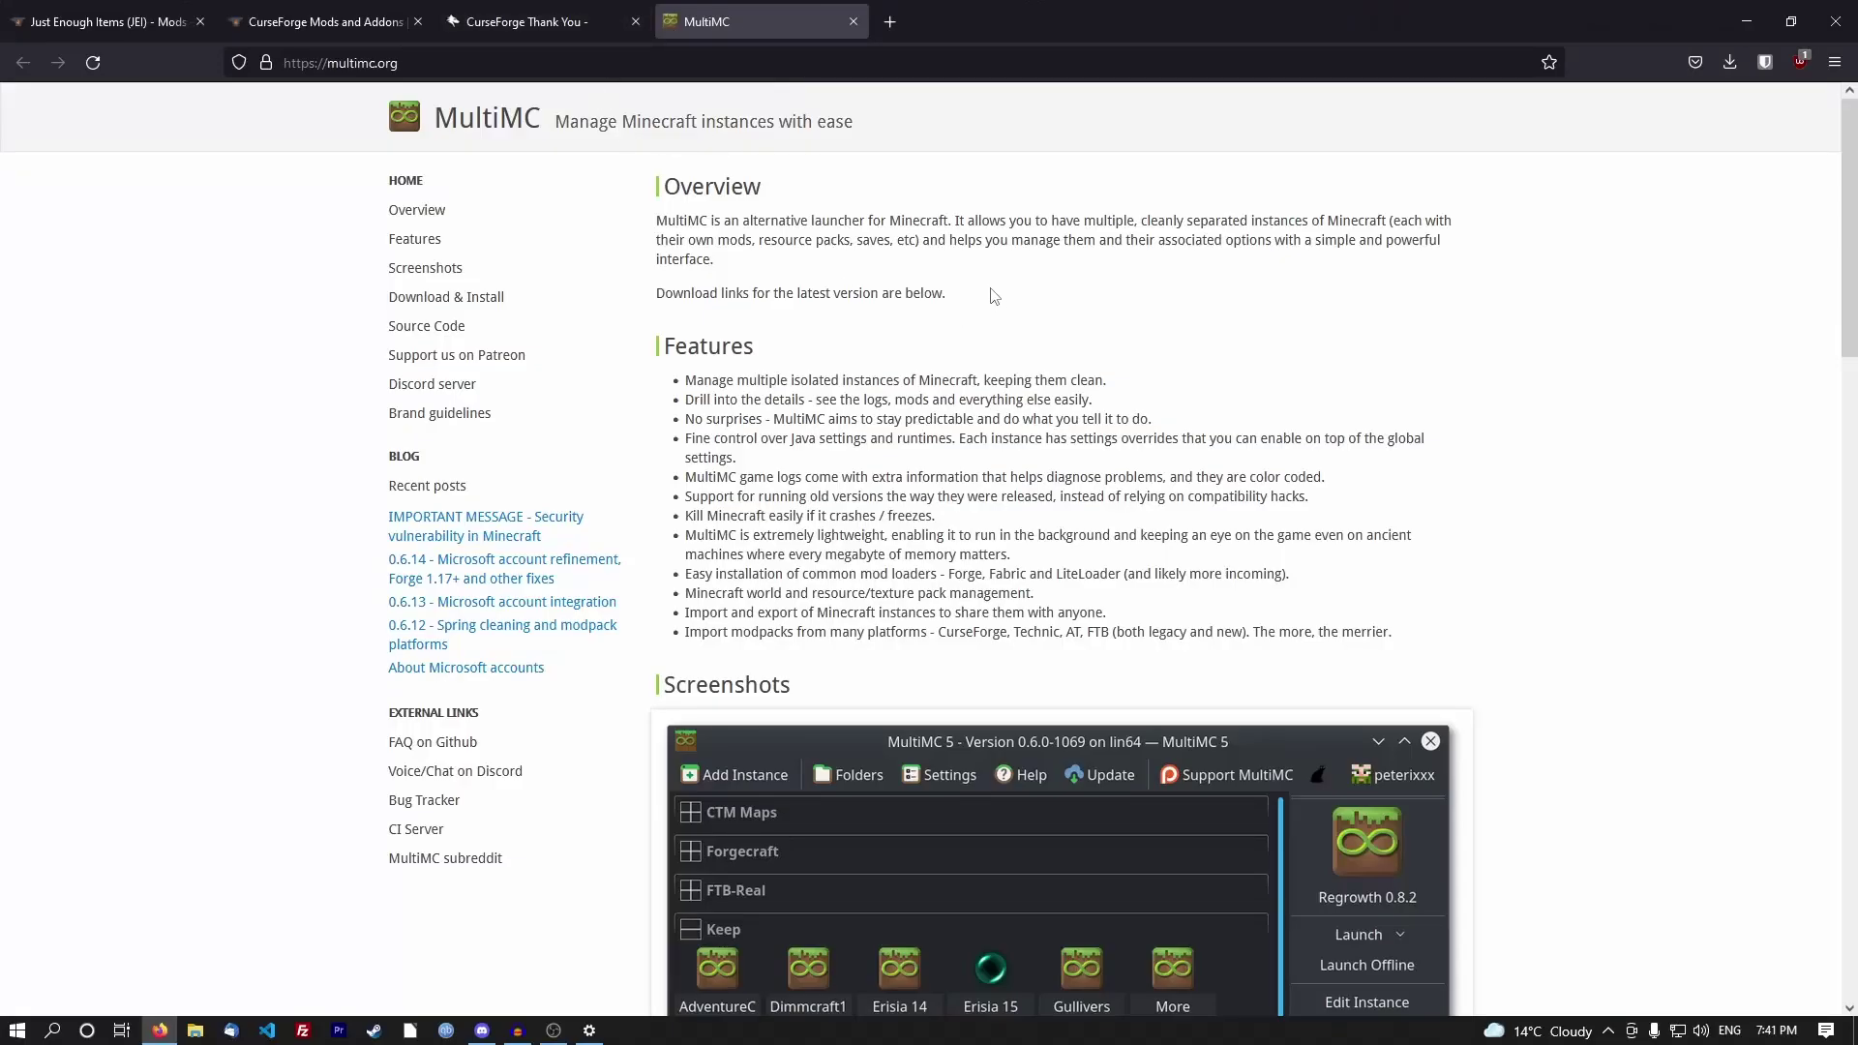
pyautogui.scroll(-5, 986, 312)
pyautogui.scroll(-5, 832, 272)
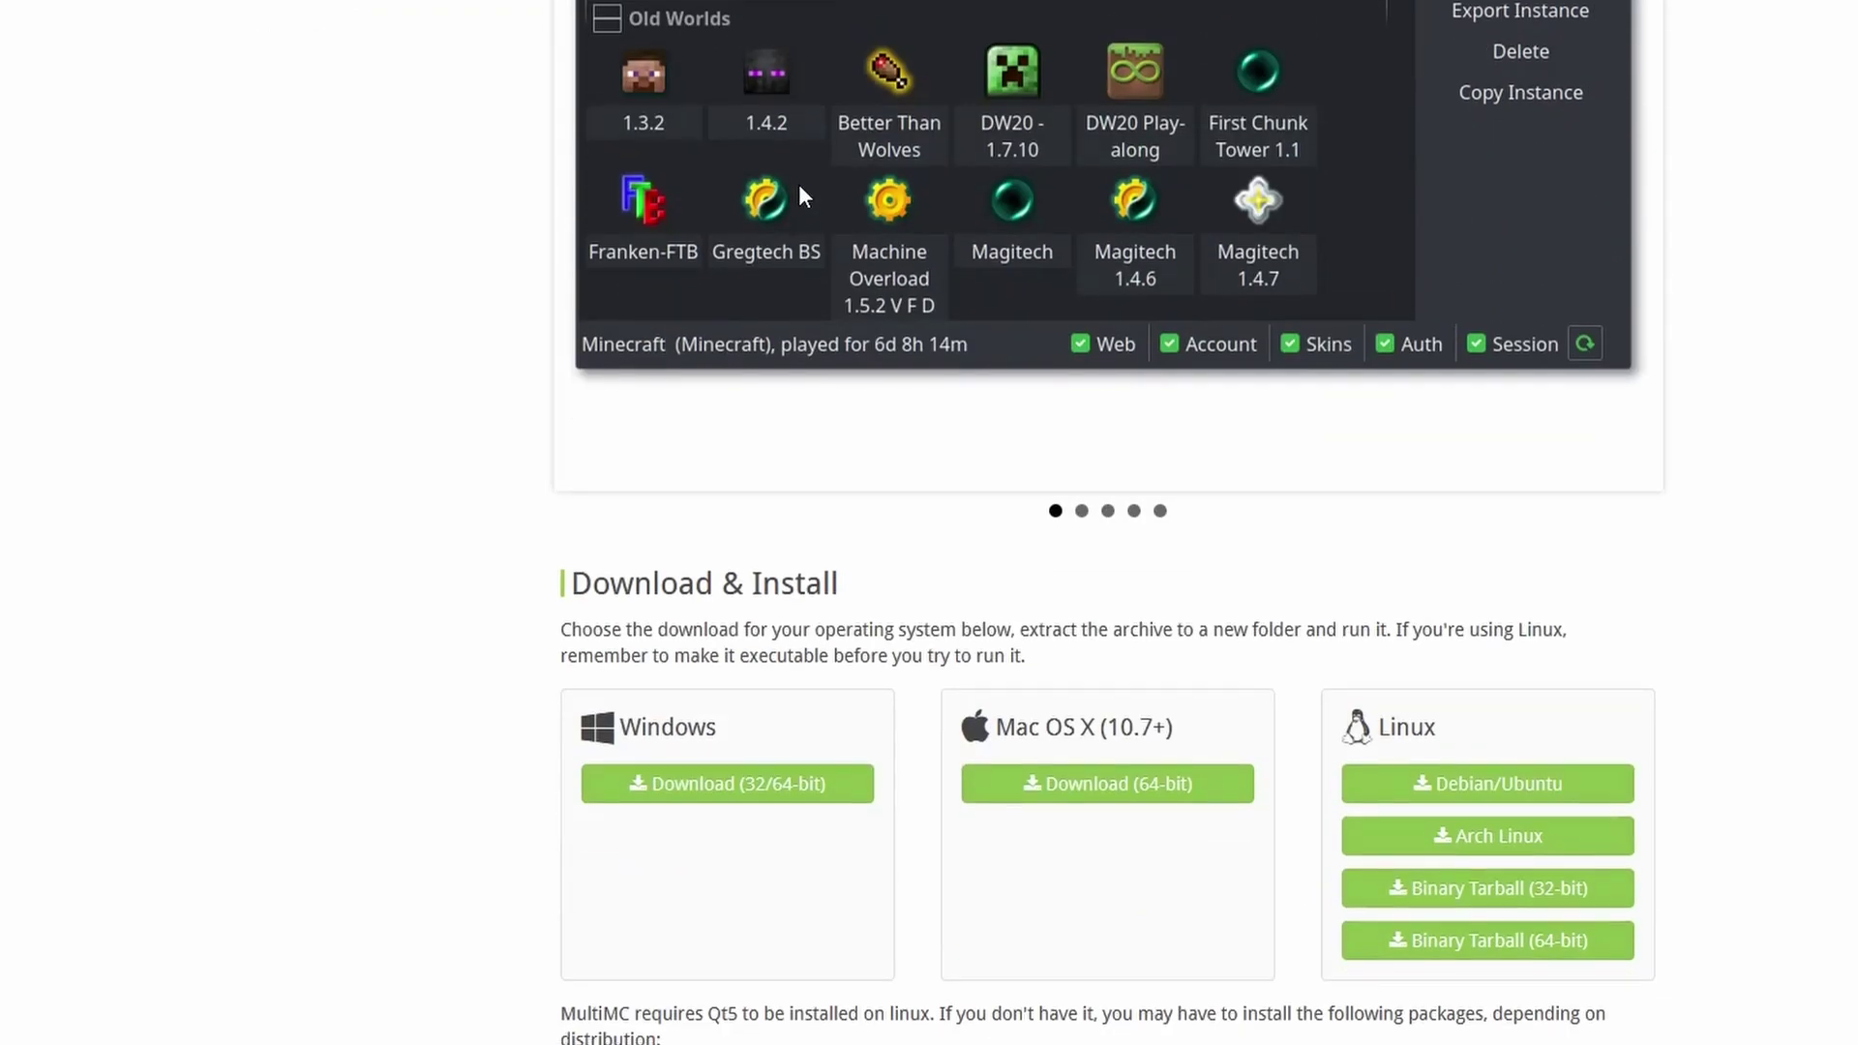
pyautogui.scroll(5, 798, 184)
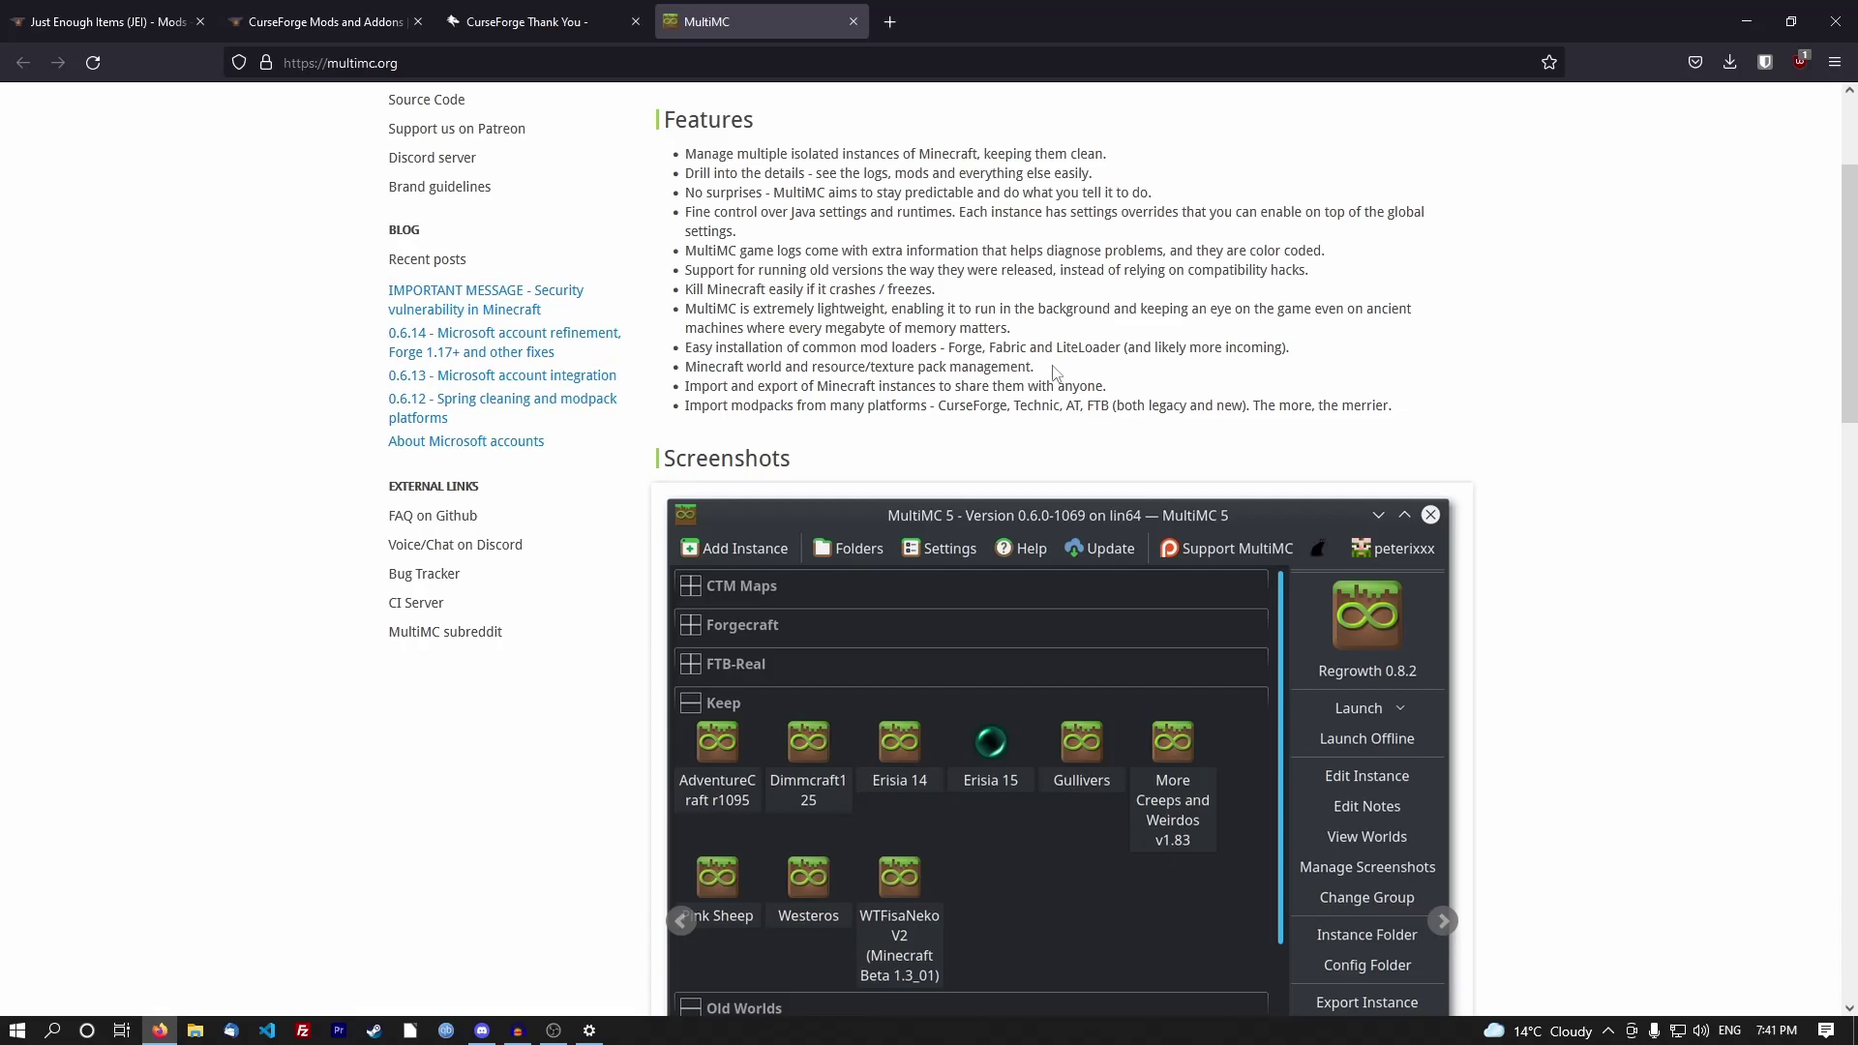
pyautogui.scroll(-5, 1063, 379)
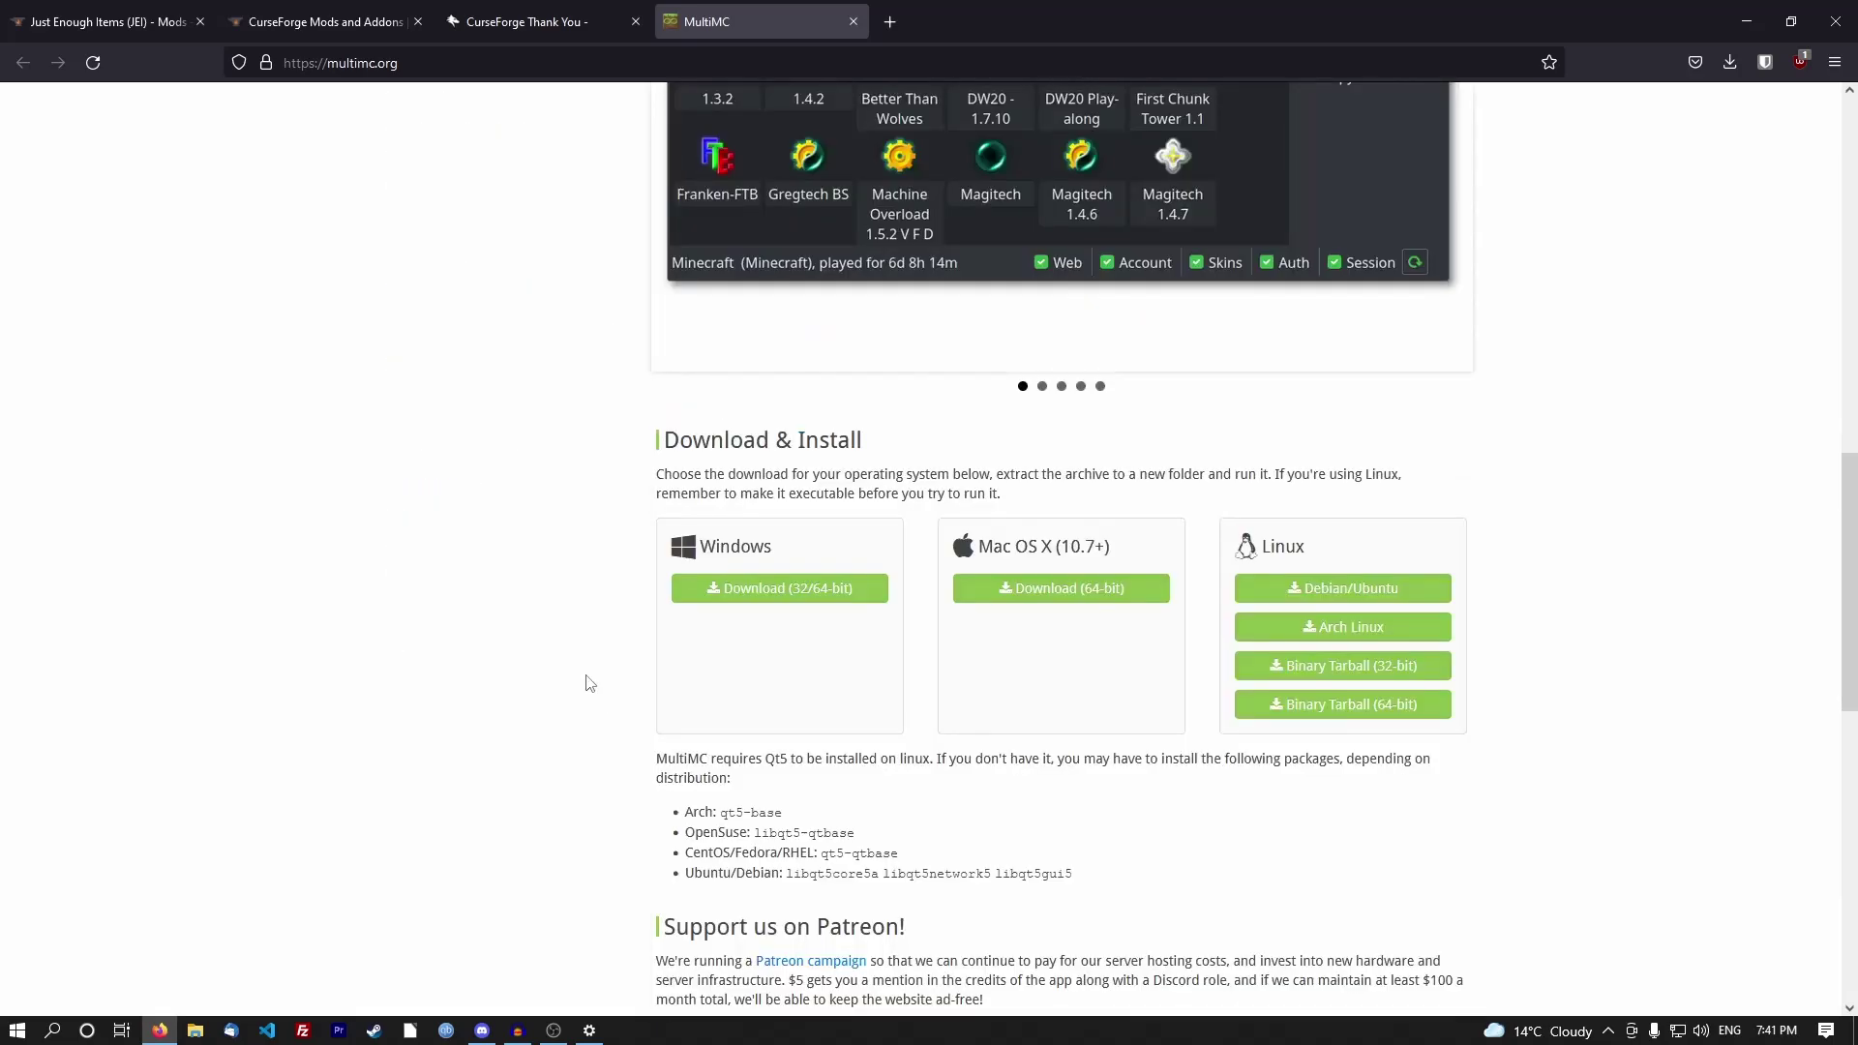
# Download the Windows (32/64-bit) archive mmc-stable-win32.zip and open it in WinRAR.
pyautogui.click(785, 592)
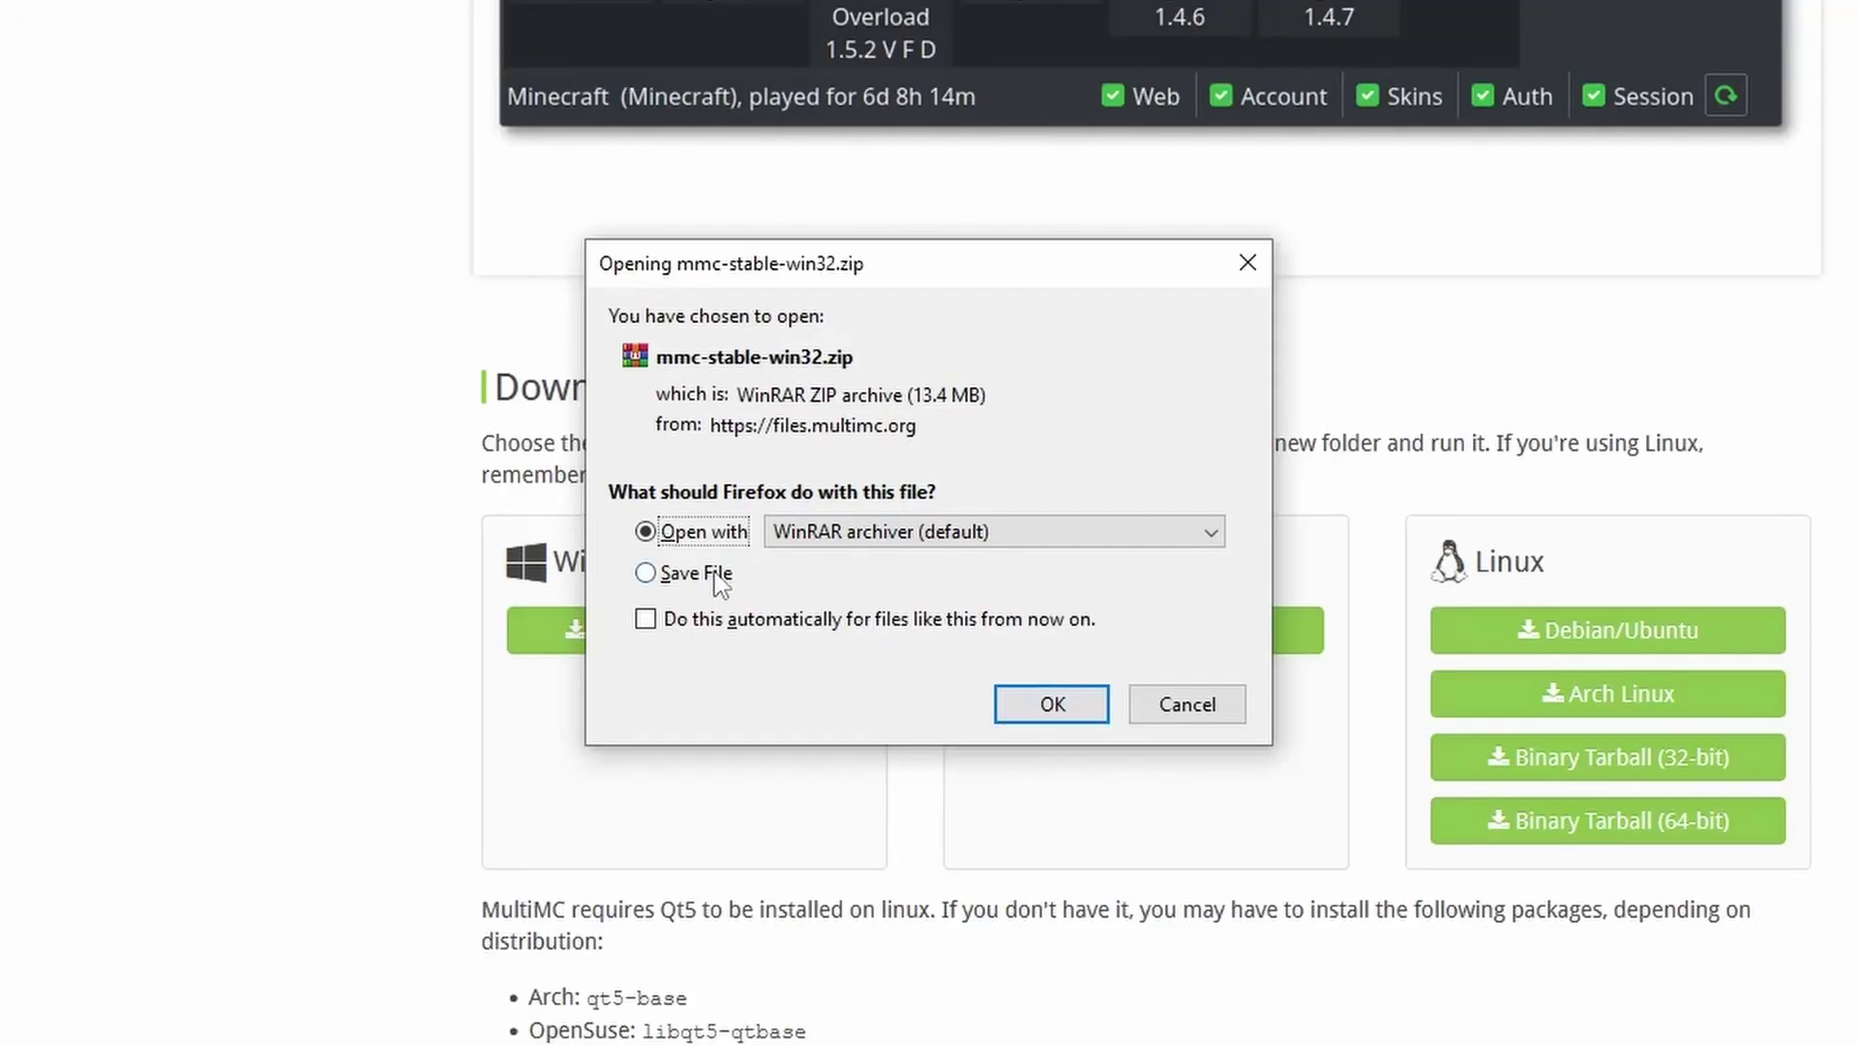
pyautogui.click(716, 576)
pyautogui.click(1050, 704)
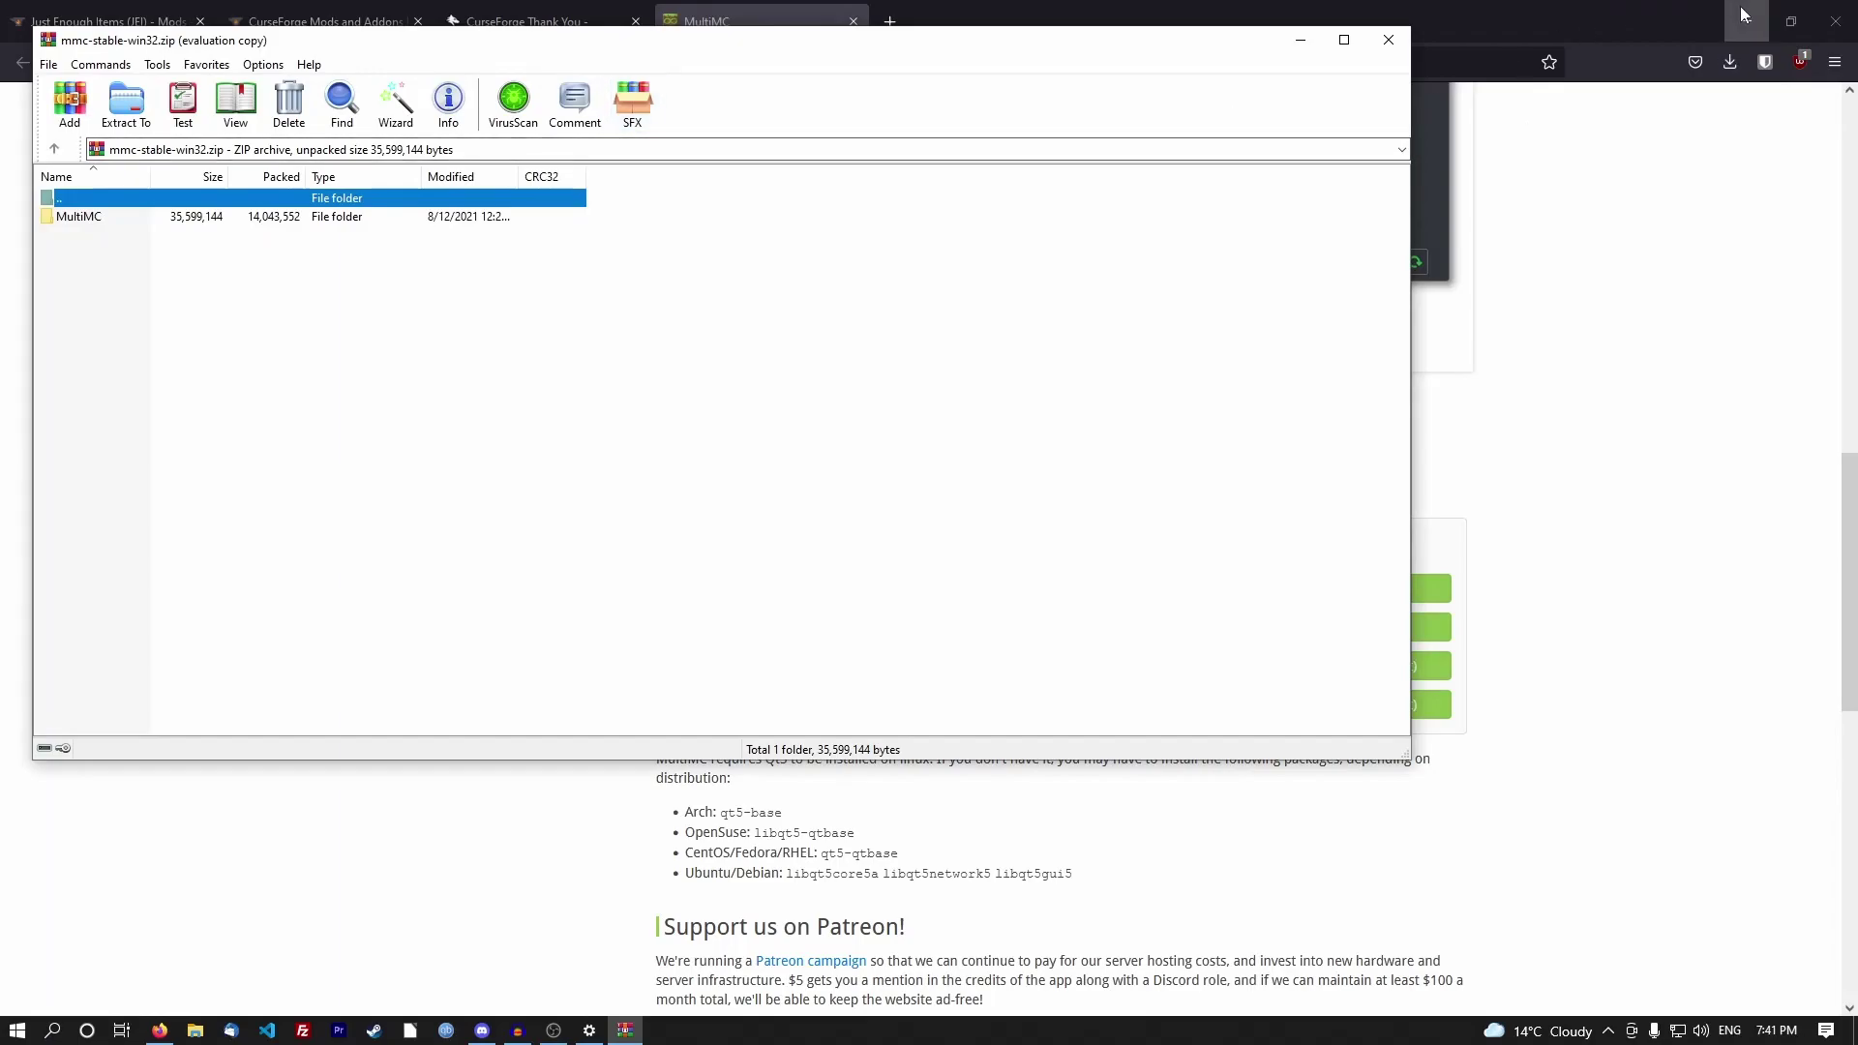
# Extract the MultiMC folder from the archive to the desktop and close WinRAR.
pyautogui.click(1746, 24)
pyautogui.moveTo(79, 216); pyautogui.dragTo(627, 851)
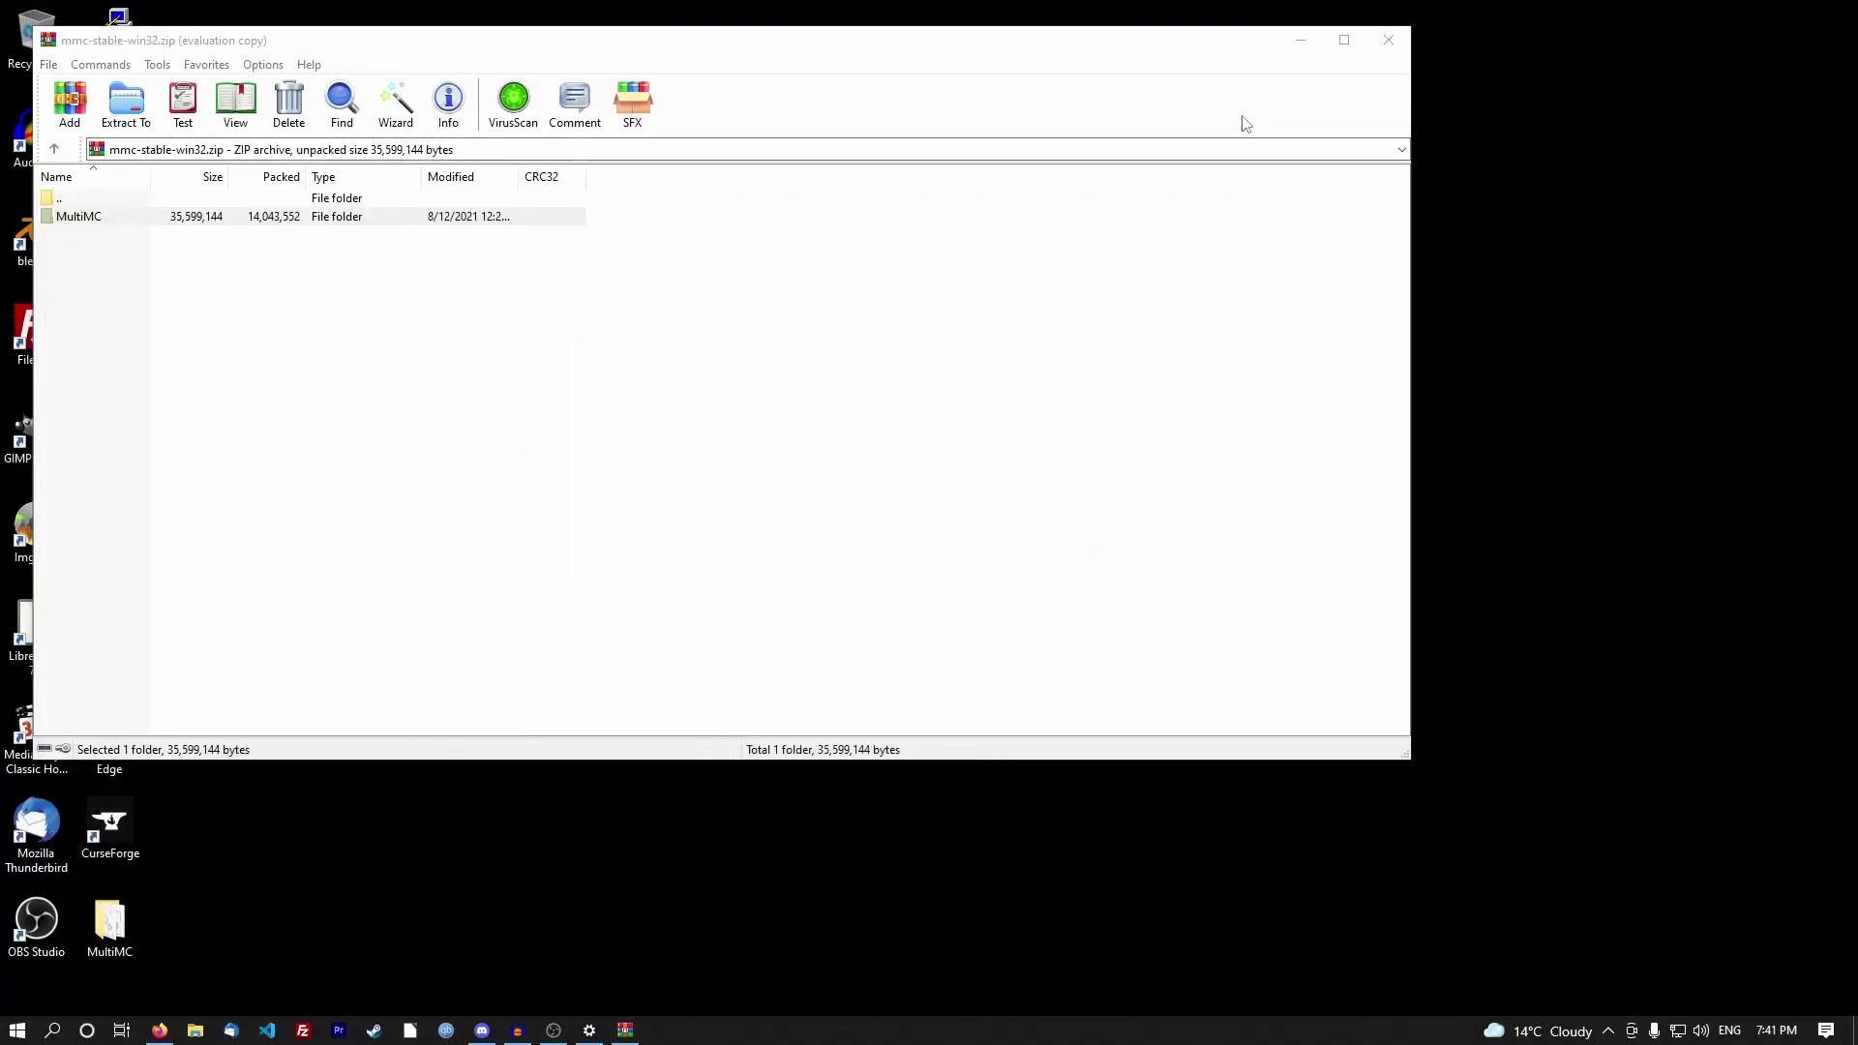
pyautogui.click(1388, 43)
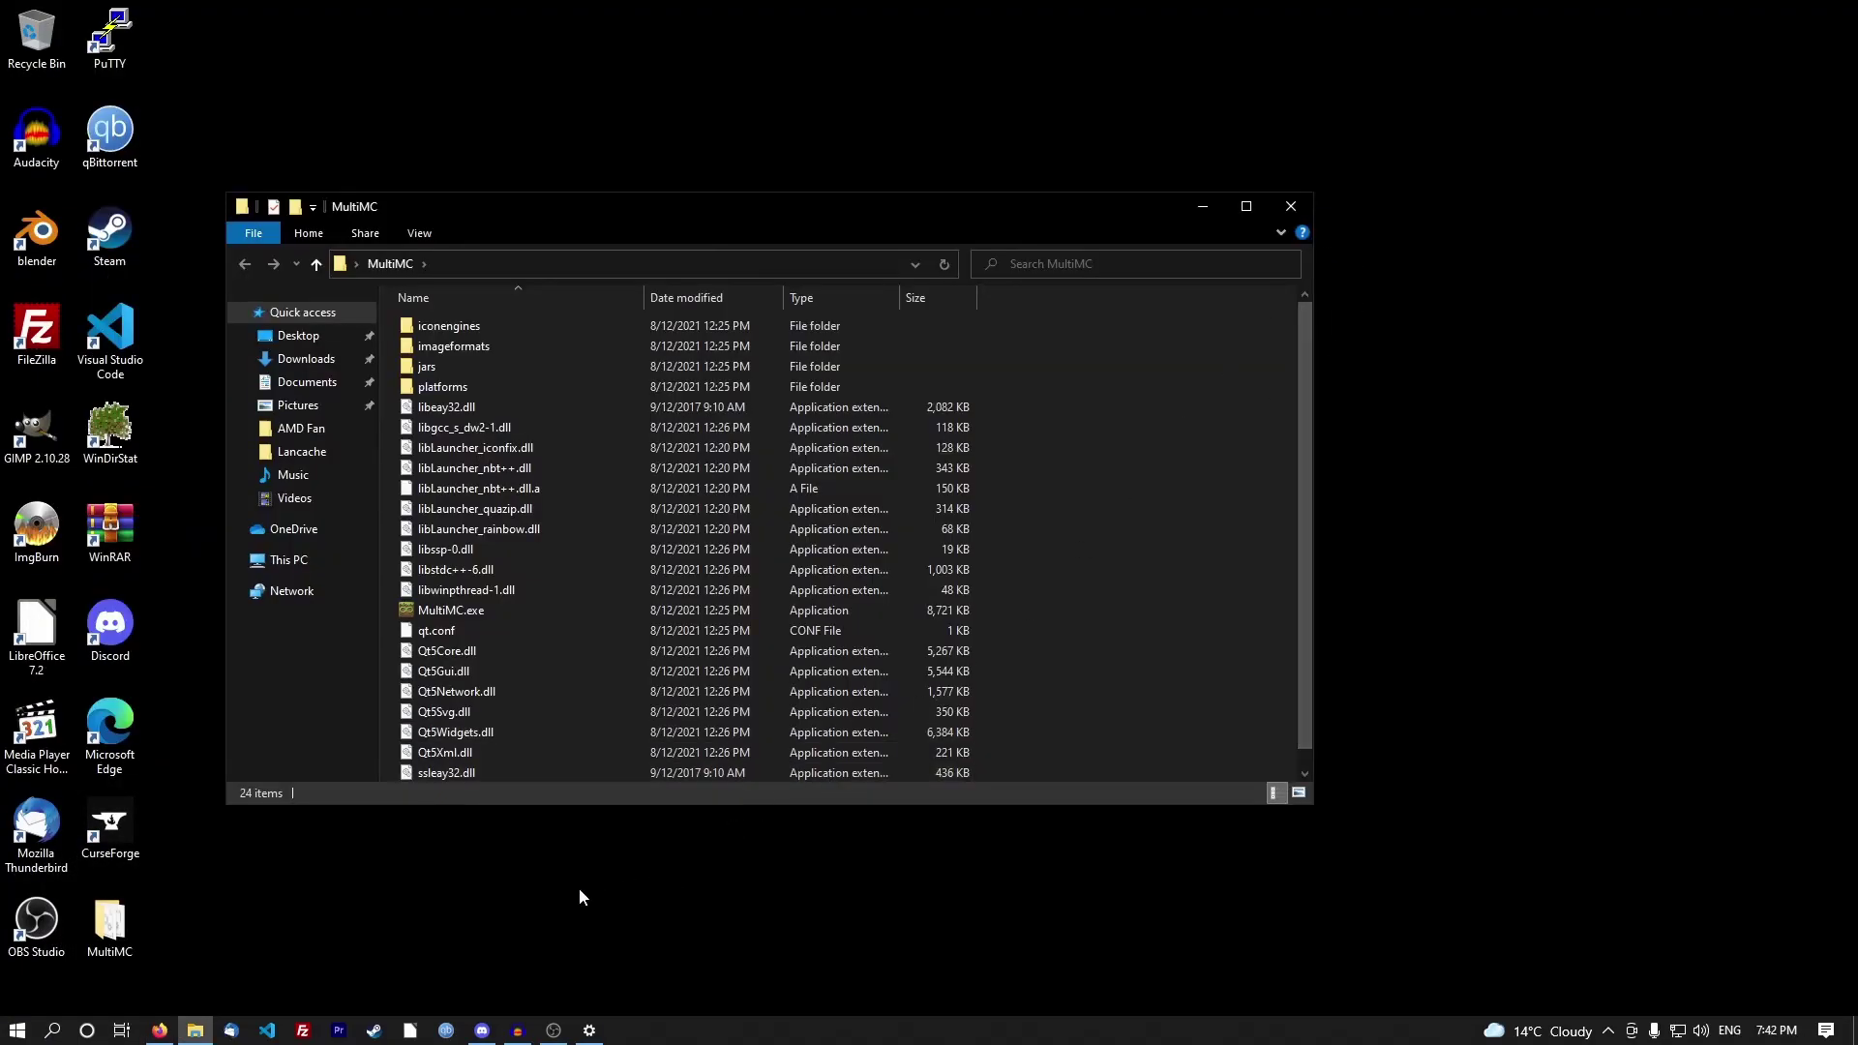
# Open a new Firefox window and go to ninite.com.
pyautogui.rightClick(160, 1027)
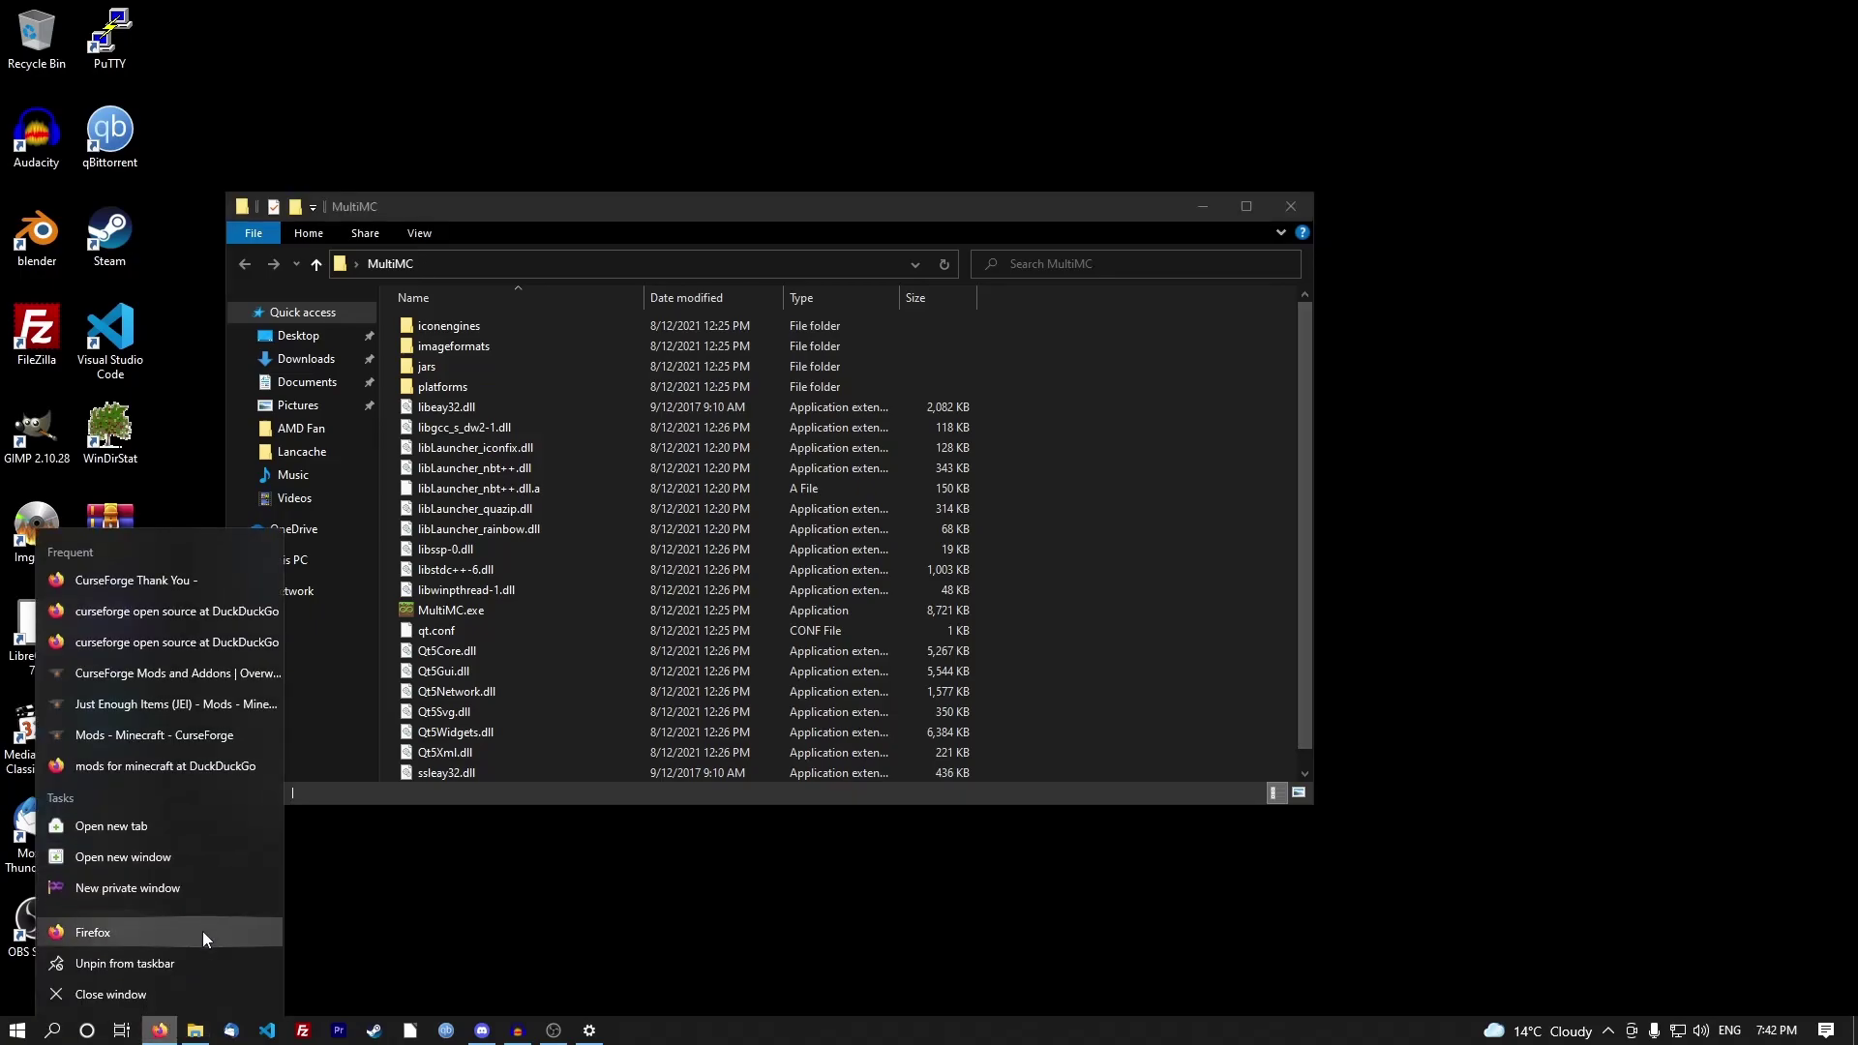
pyautogui.click(201, 931)
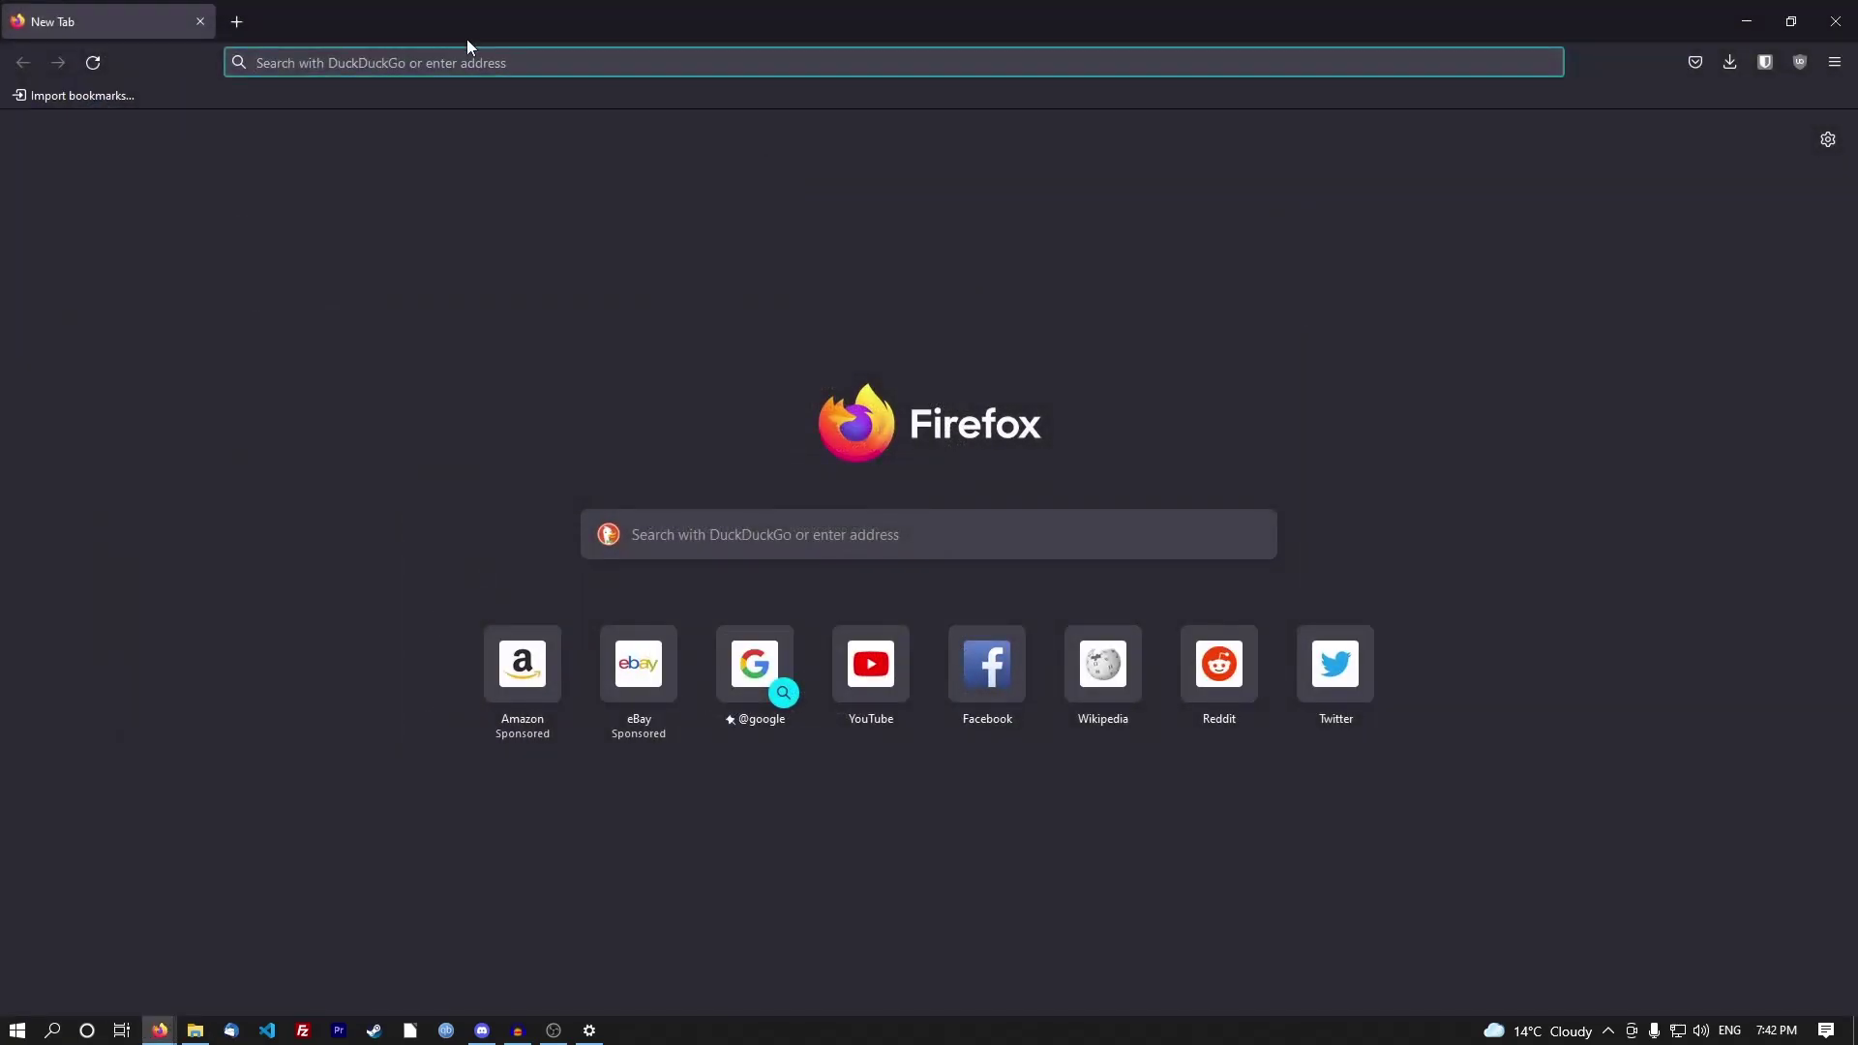
pyautogui.write('ninite.c')
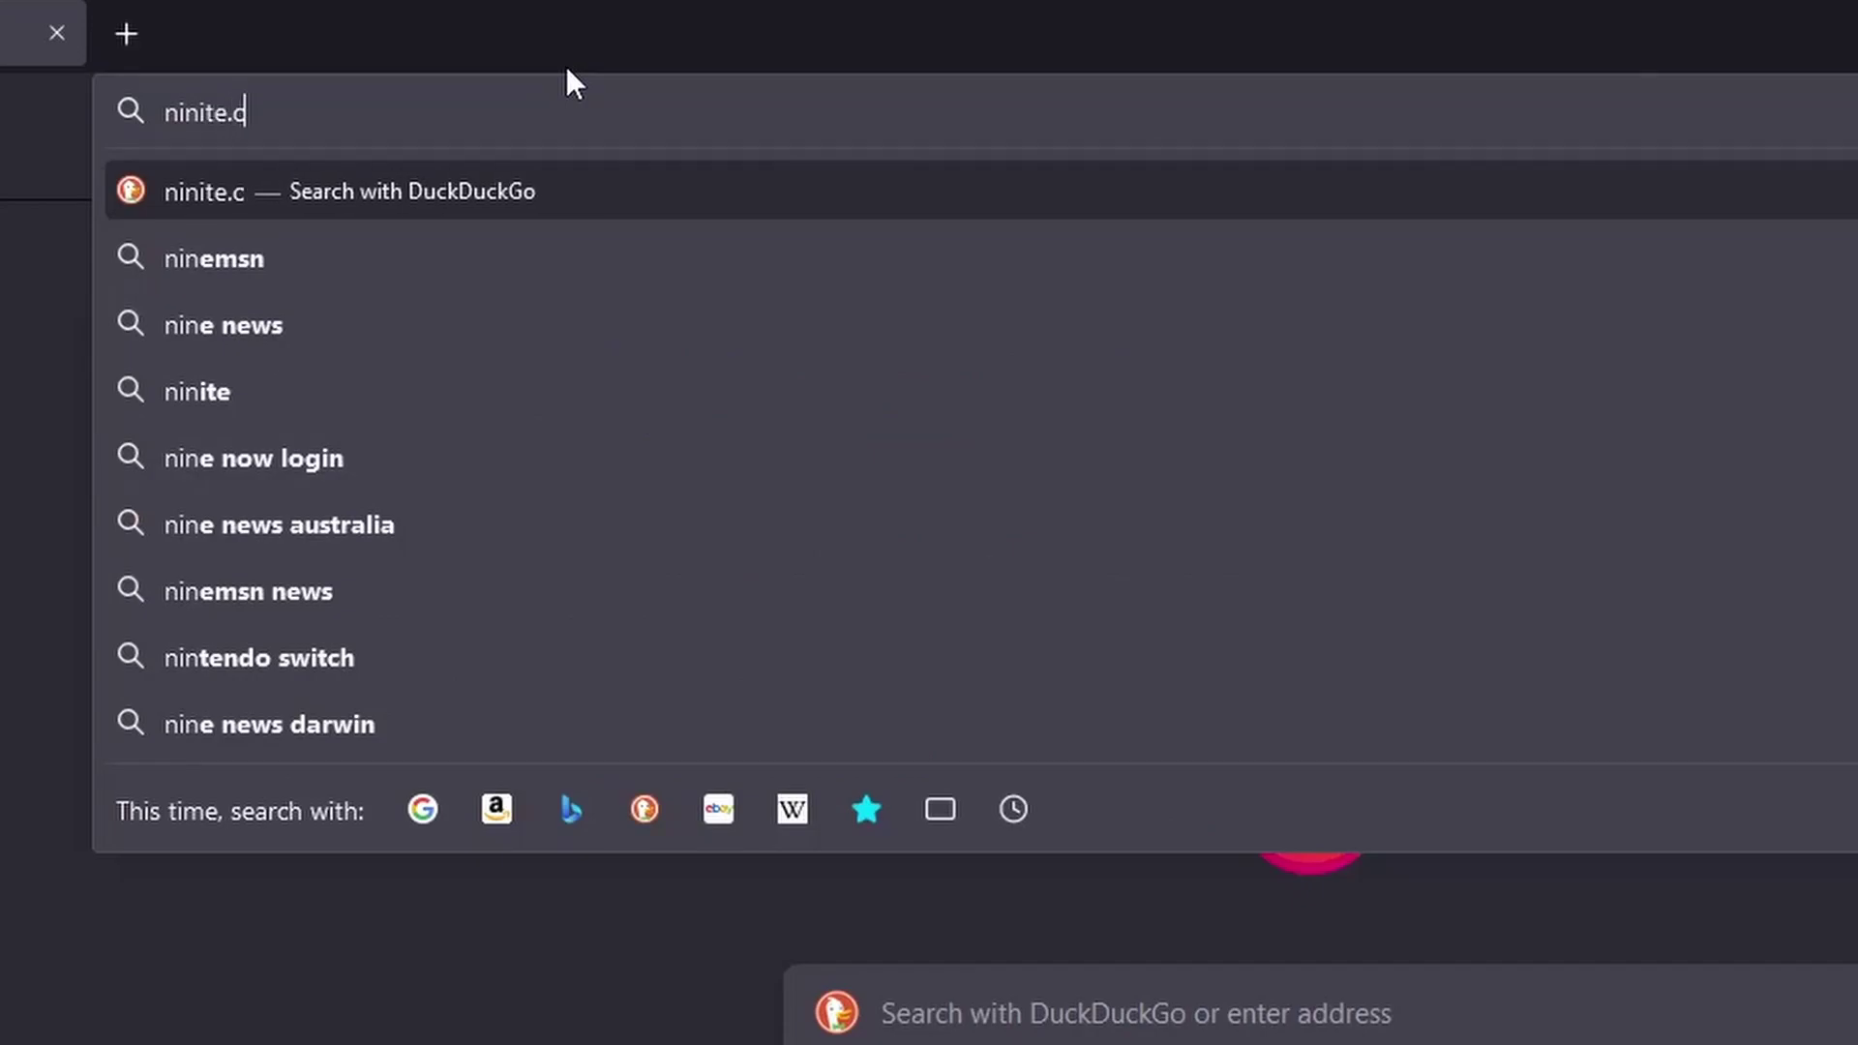
pyautogui.write('om')
pyautogui.press('Return')
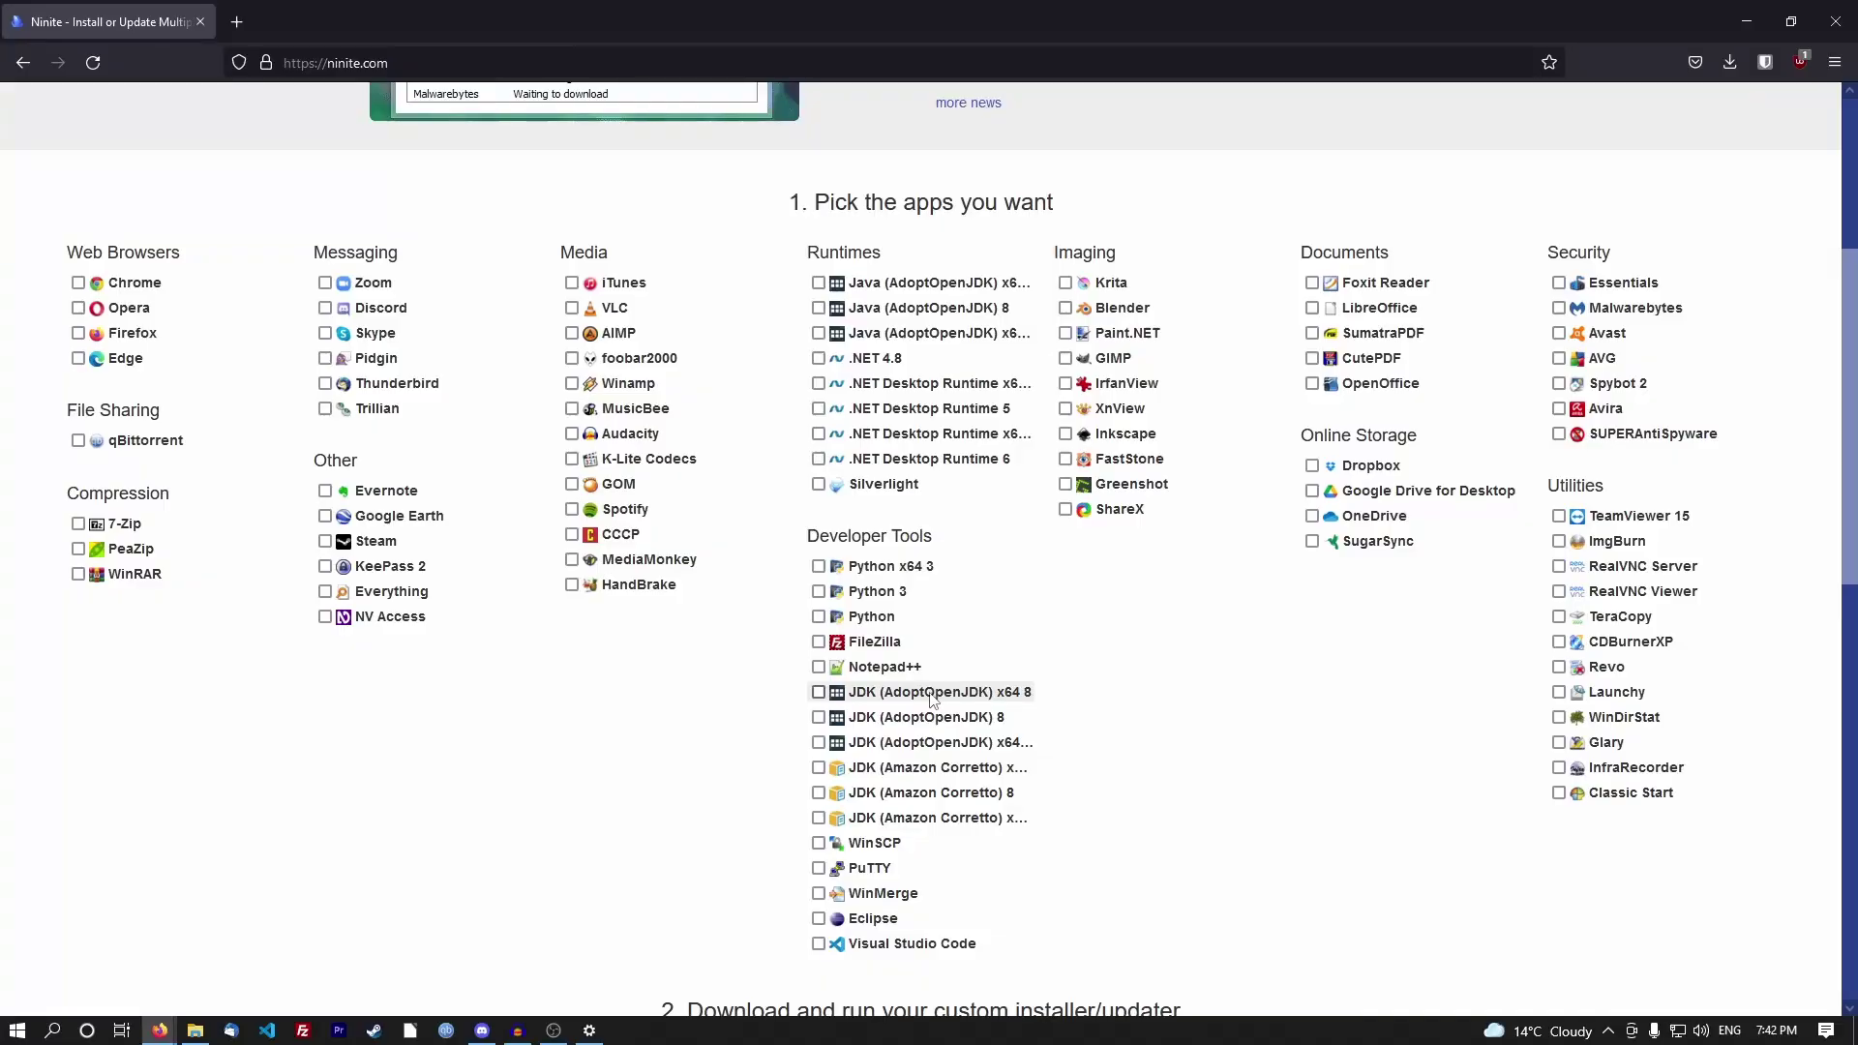
# Select both x64 JDK (AdoptOpenJDK) developer packages and both x64 Java (AdoptOpenJDK) runtimes for the installer.
pyautogui.click(932, 695)
pyautogui.click(944, 742)
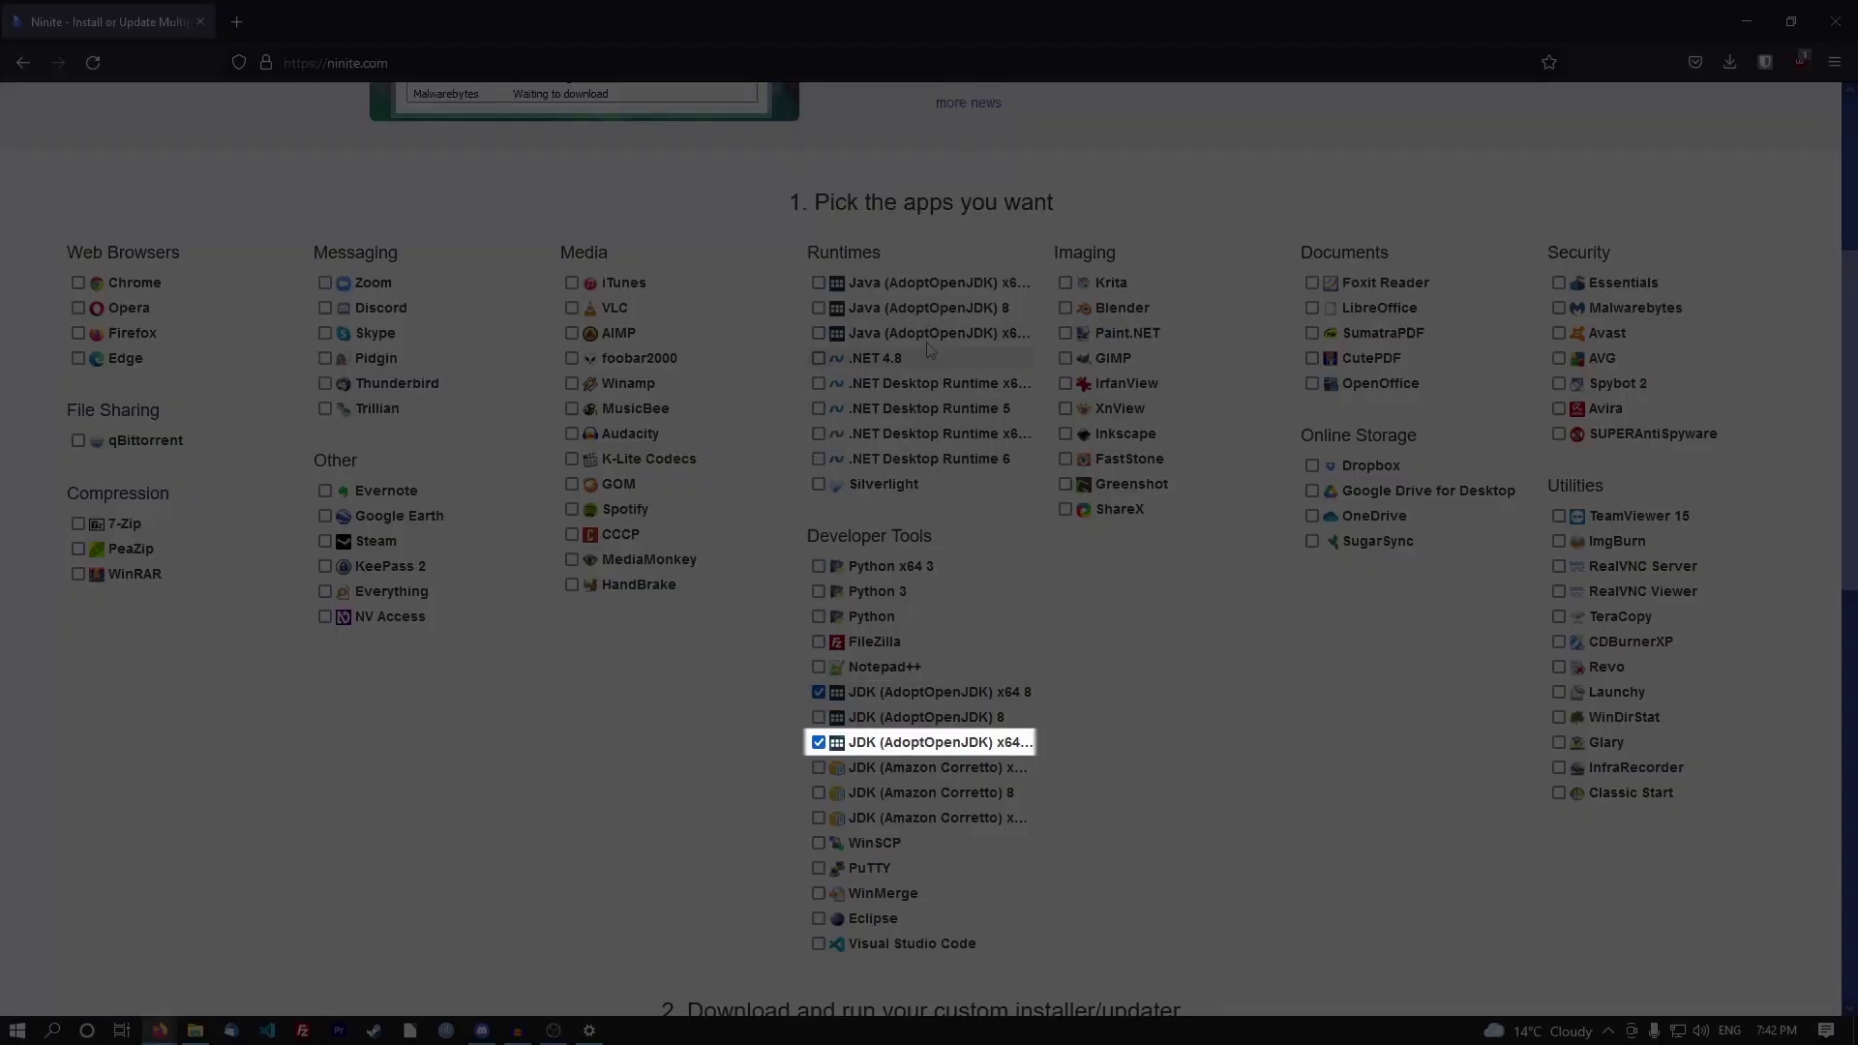
pyautogui.click(926, 285)
pyautogui.click(911, 332)
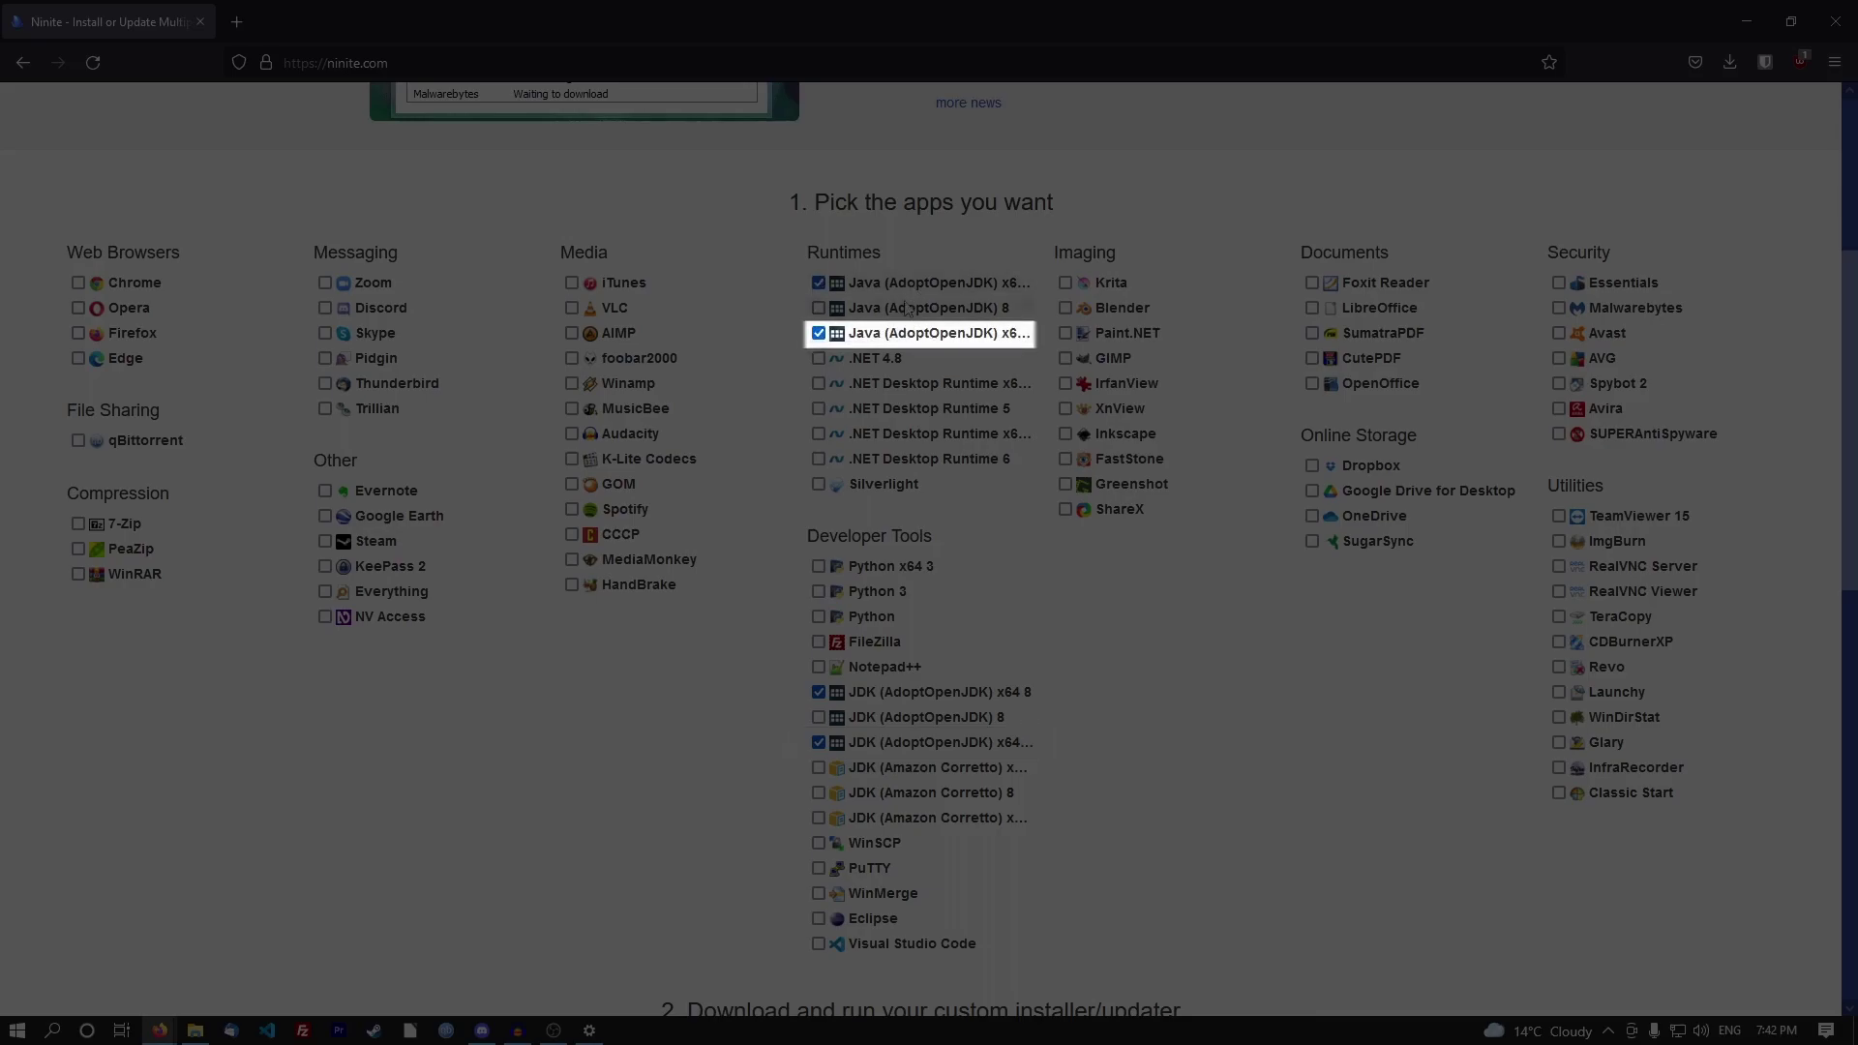
# Download the custom Ninite installer for the selected Java packages and open the downloaded file.
pyautogui.scroll(-8, 513, 505)
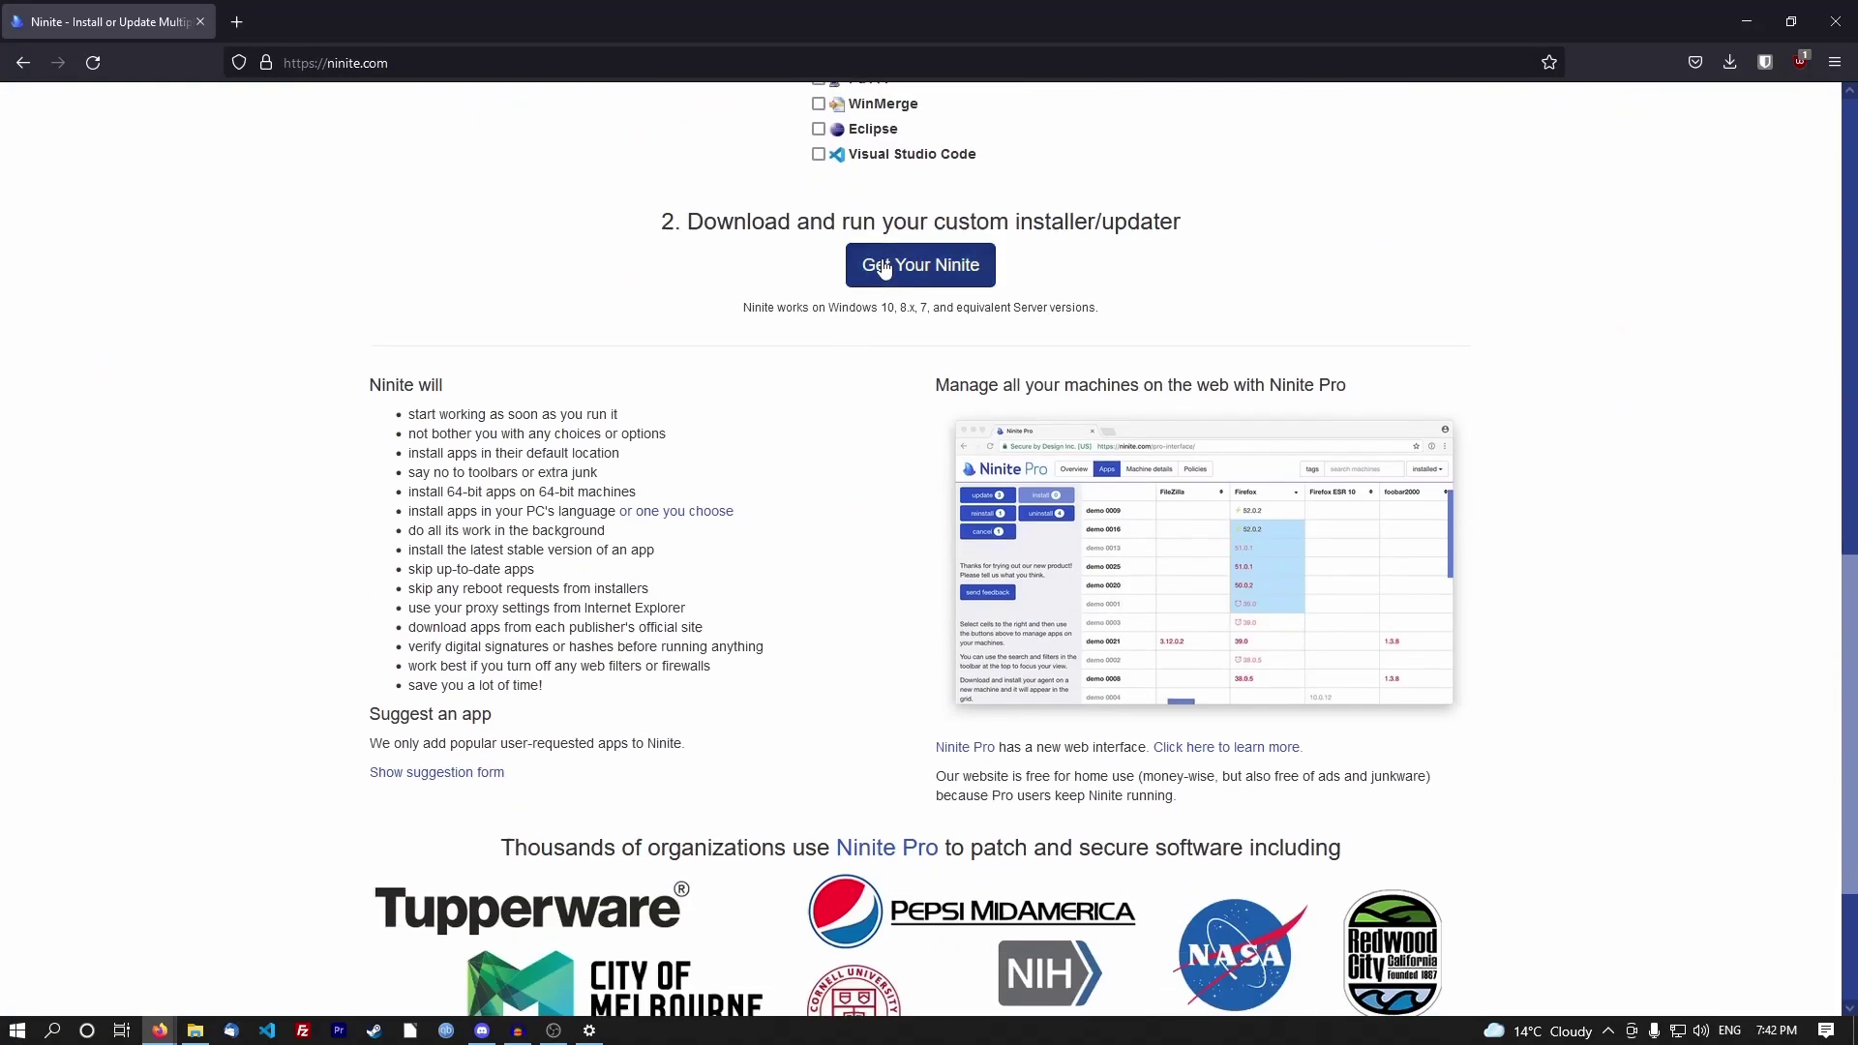
pyautogui.click(920, 263)
pyautogui.click(1684, 122)
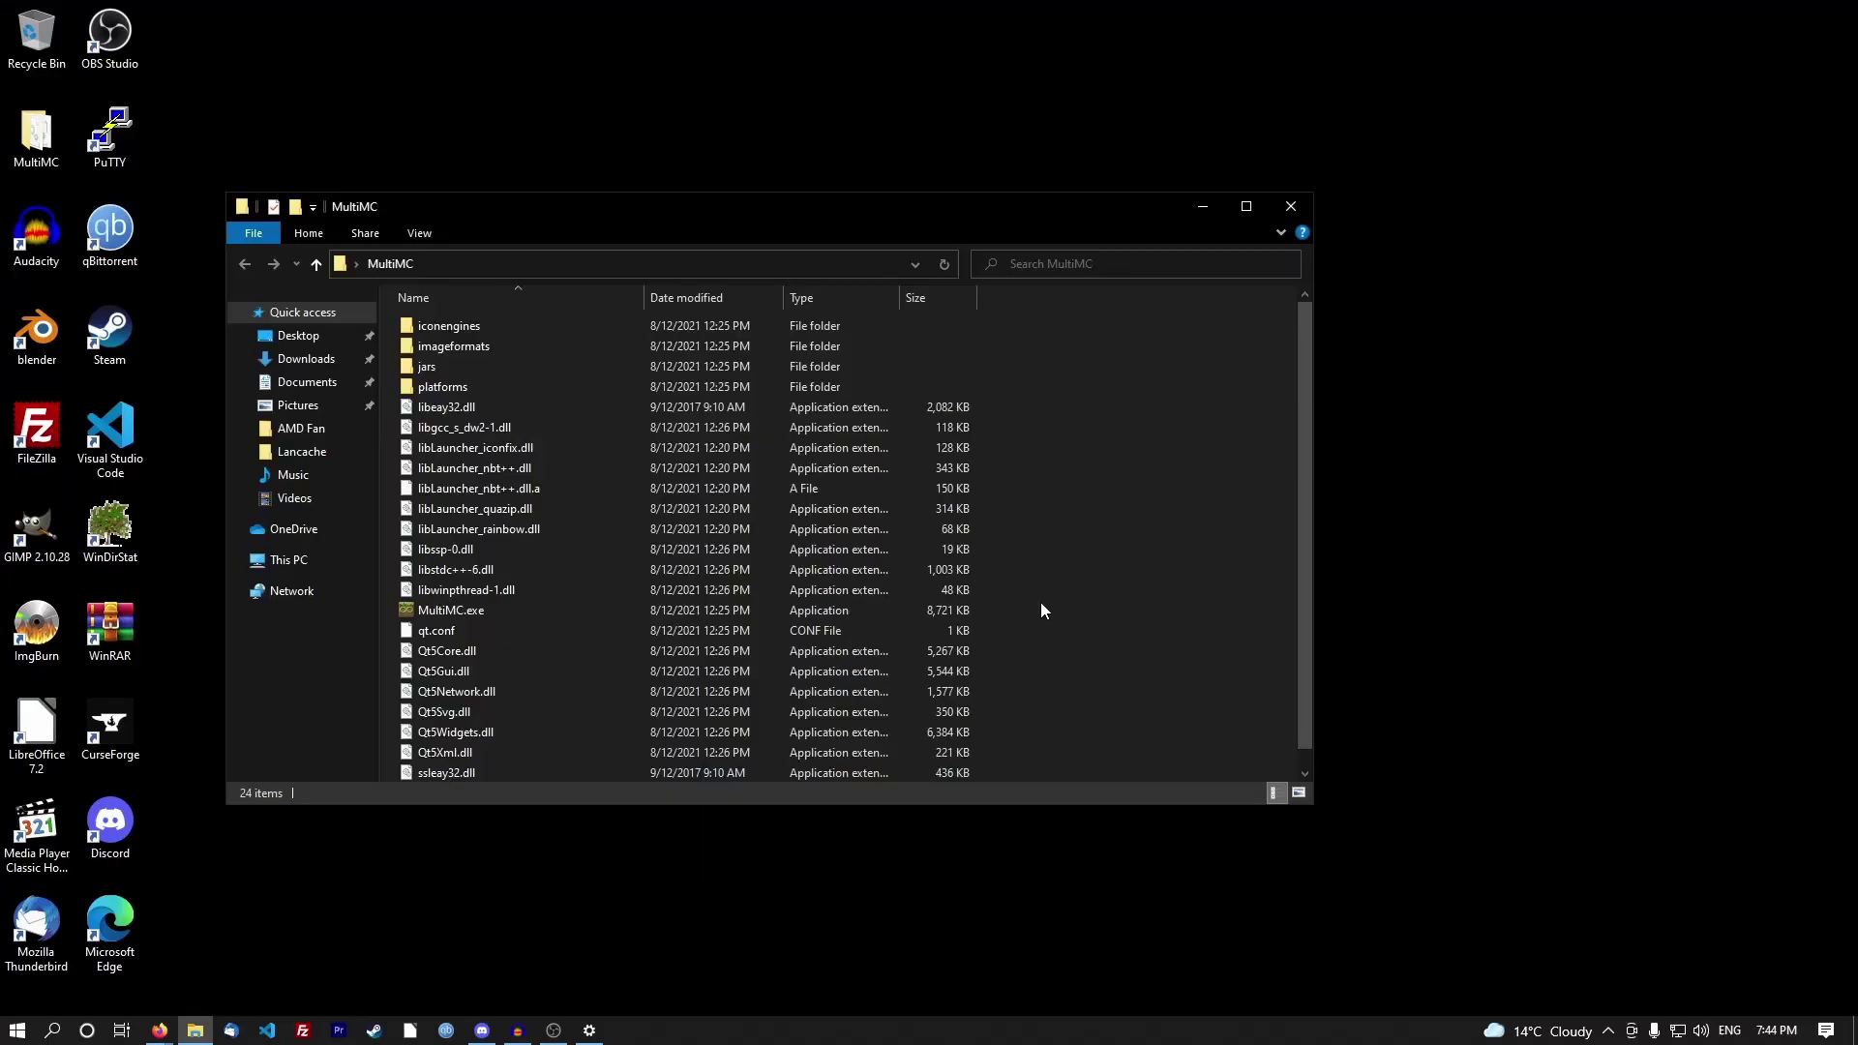
# Run MultiMC.exe and finish its quick setup with American English, the jre-8.0.322.6 Java, a new maximum memory allocation and analytics enabled.
pyautogui.doubleClick(557, 609)
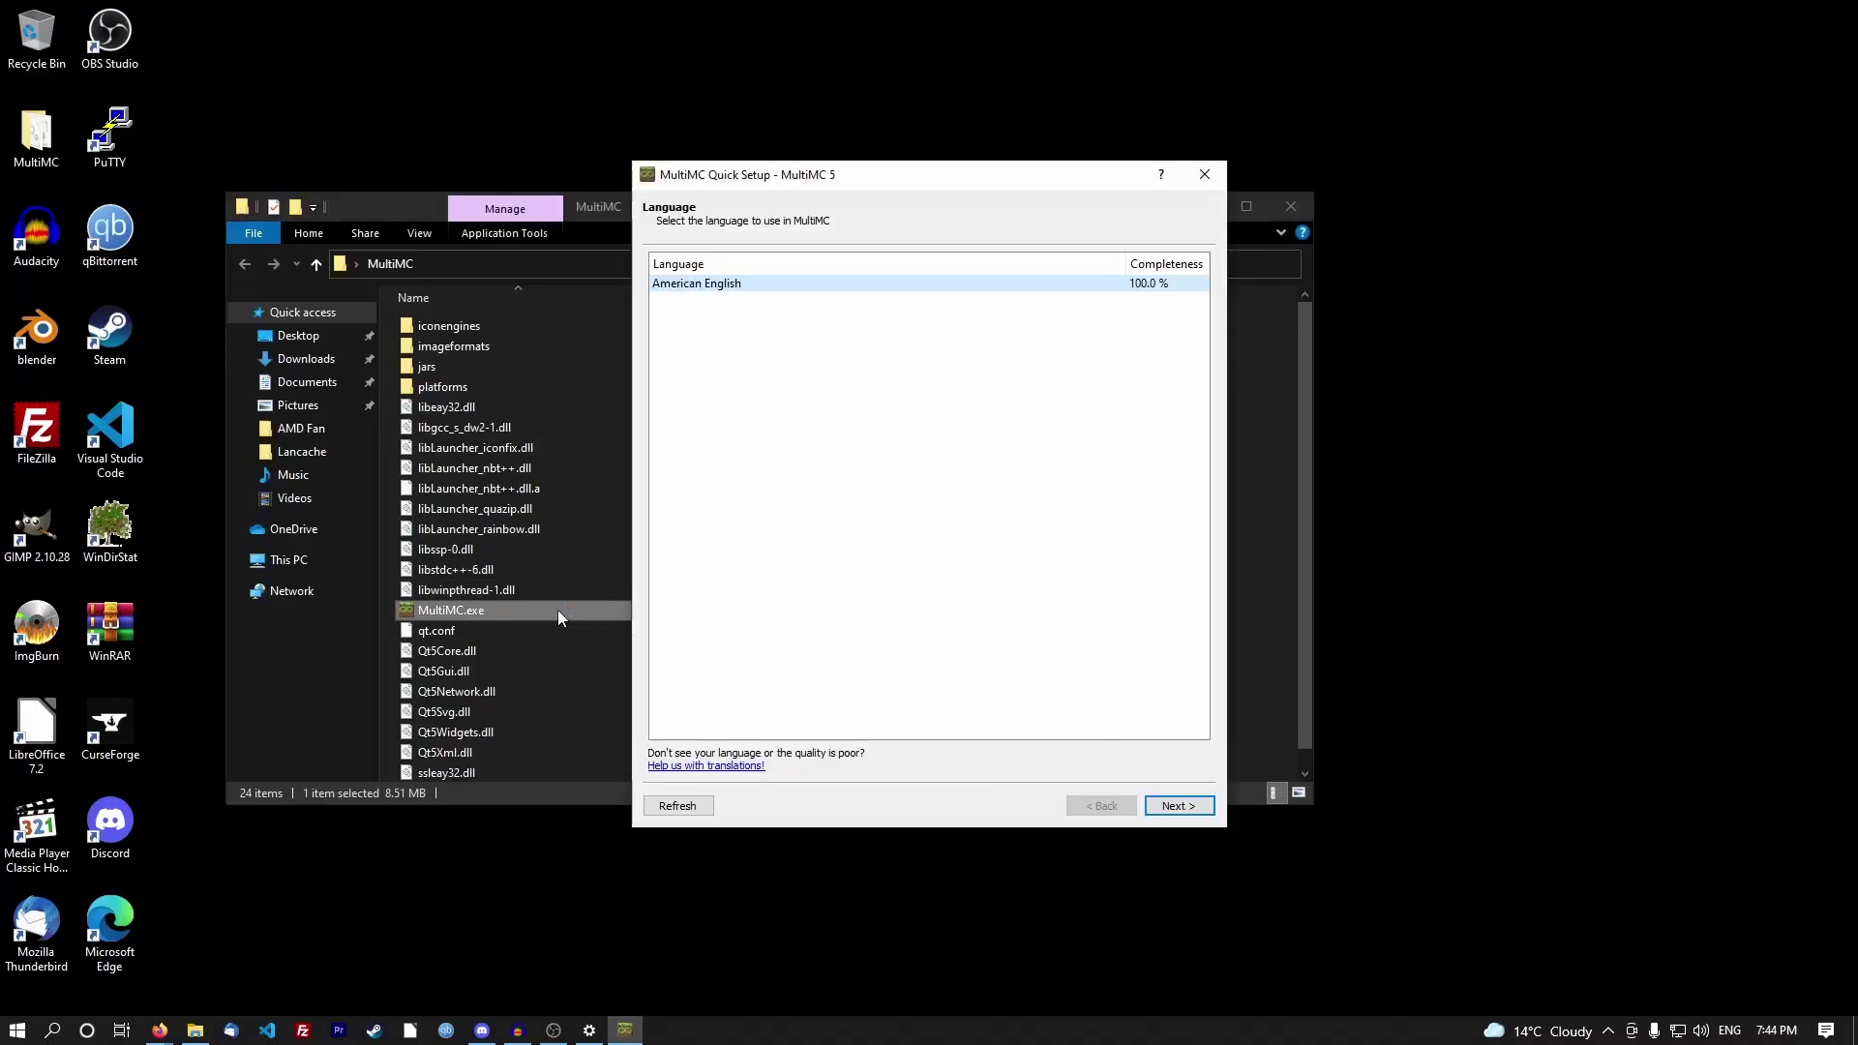
pyautogui.click(1172, 805)
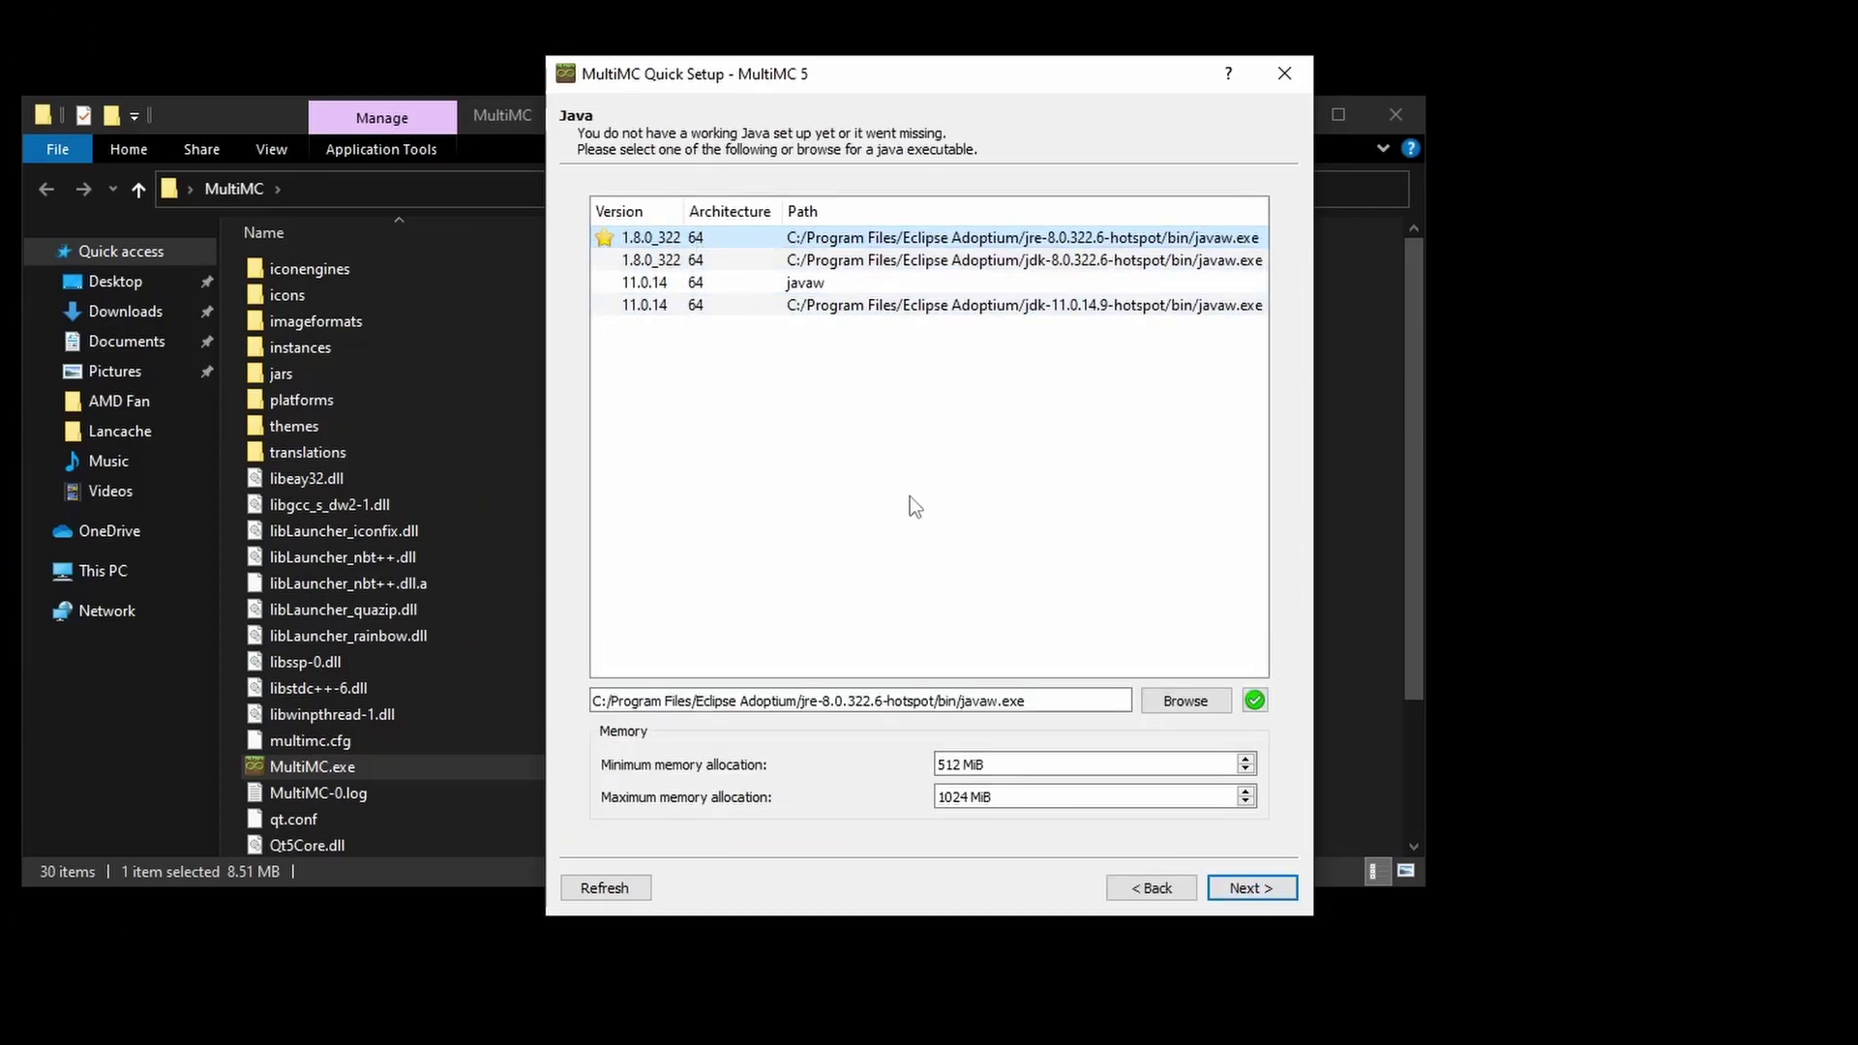
pyautogui.write('4096')
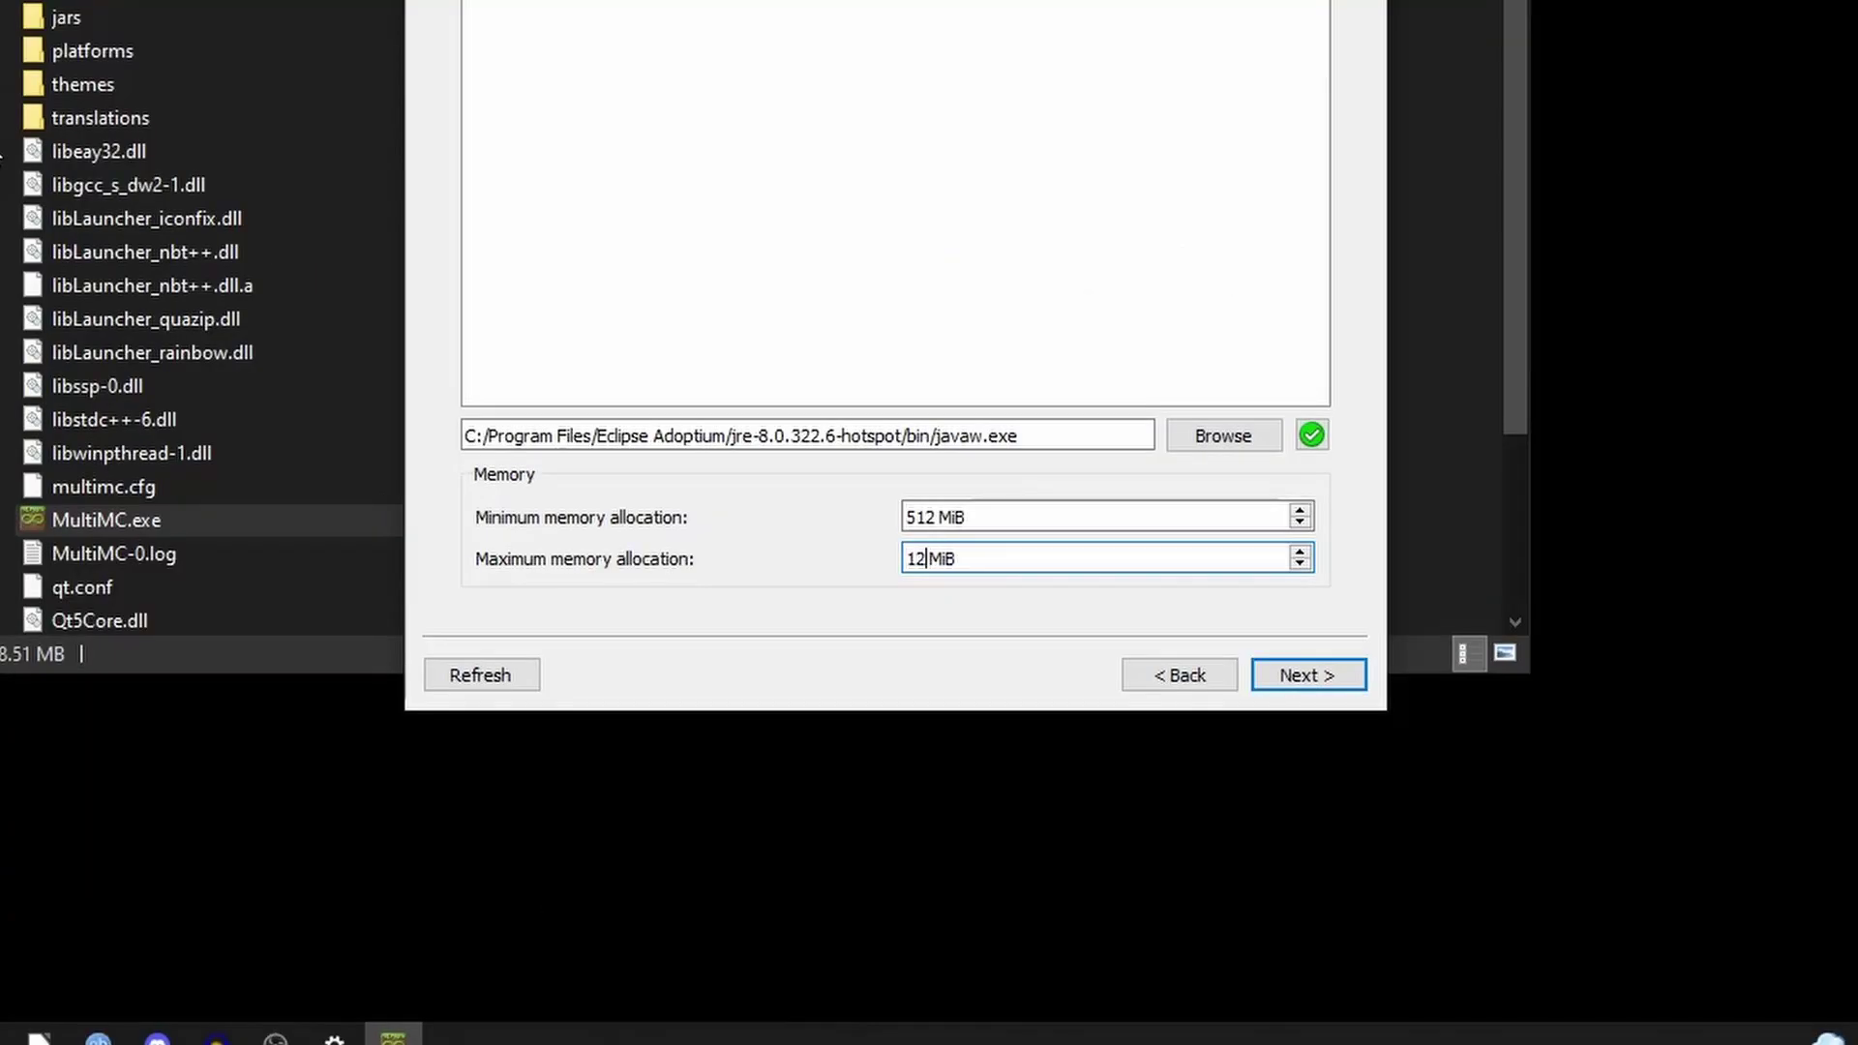
pyautogui.click(1301, 682)
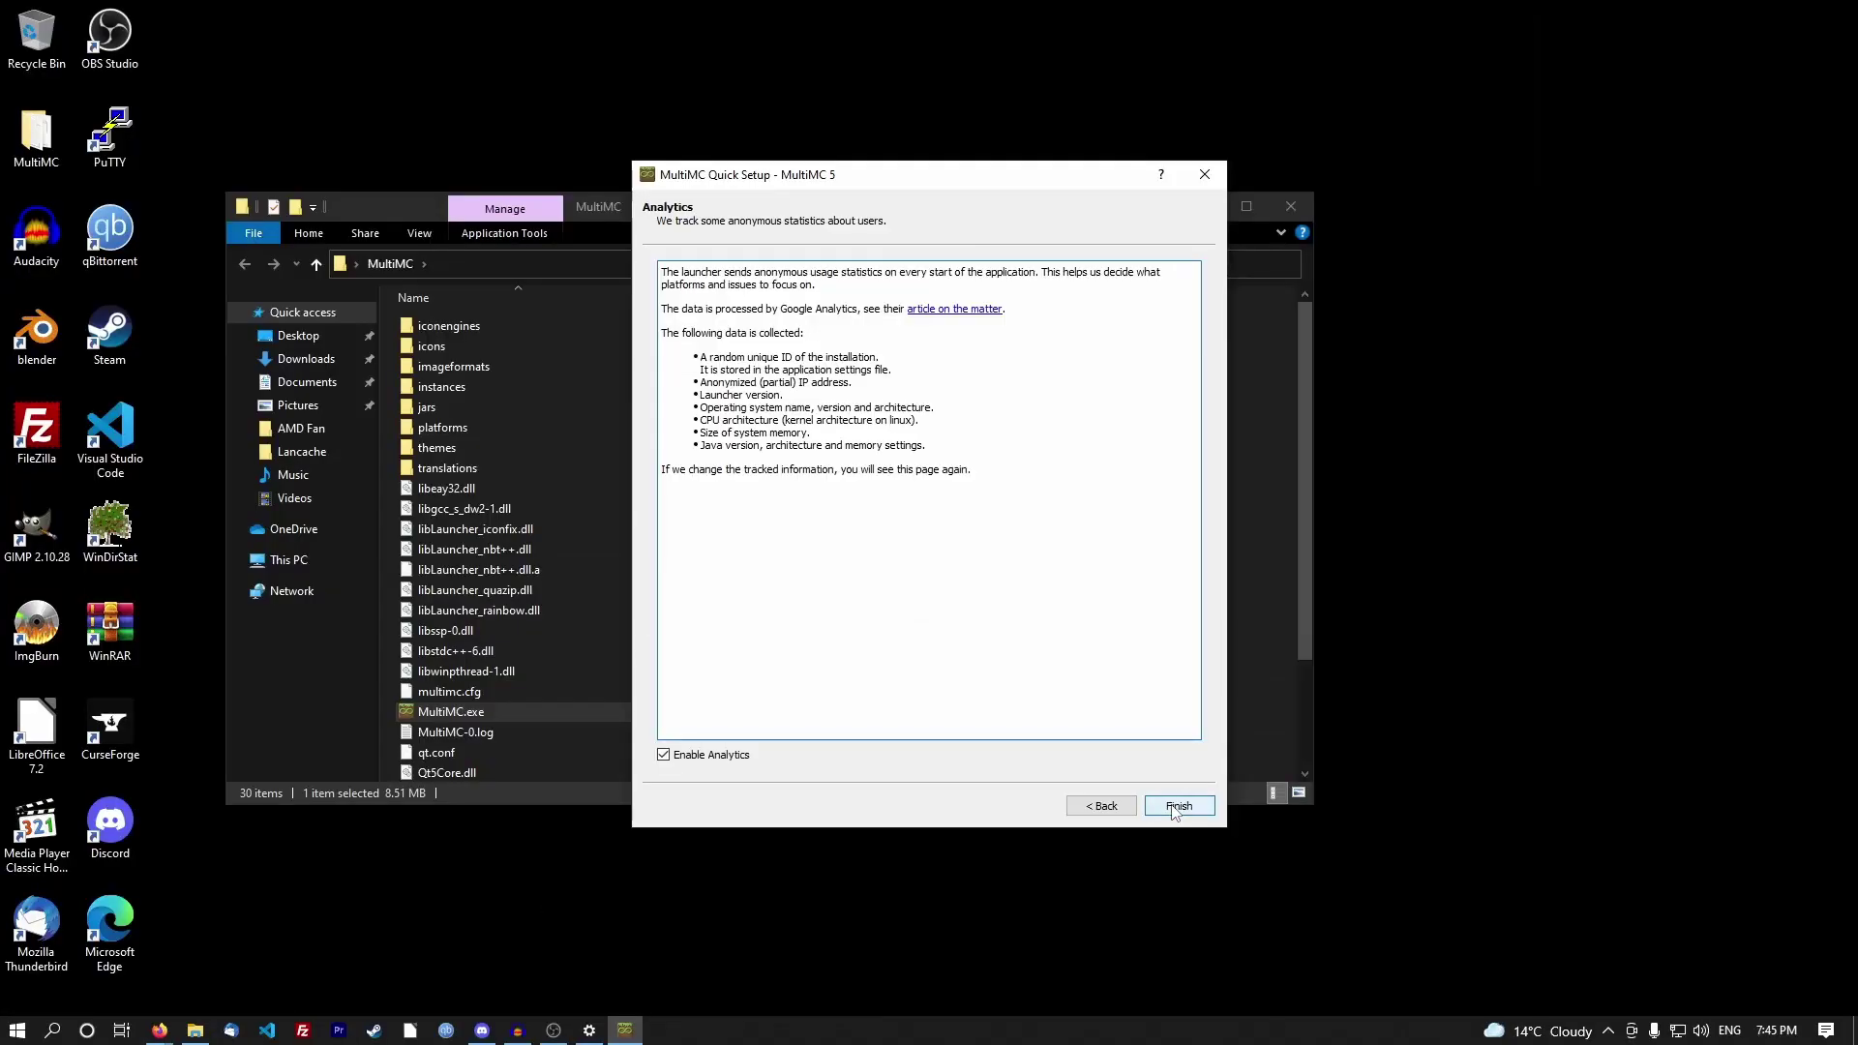
pyautogui.click(1177, 807)
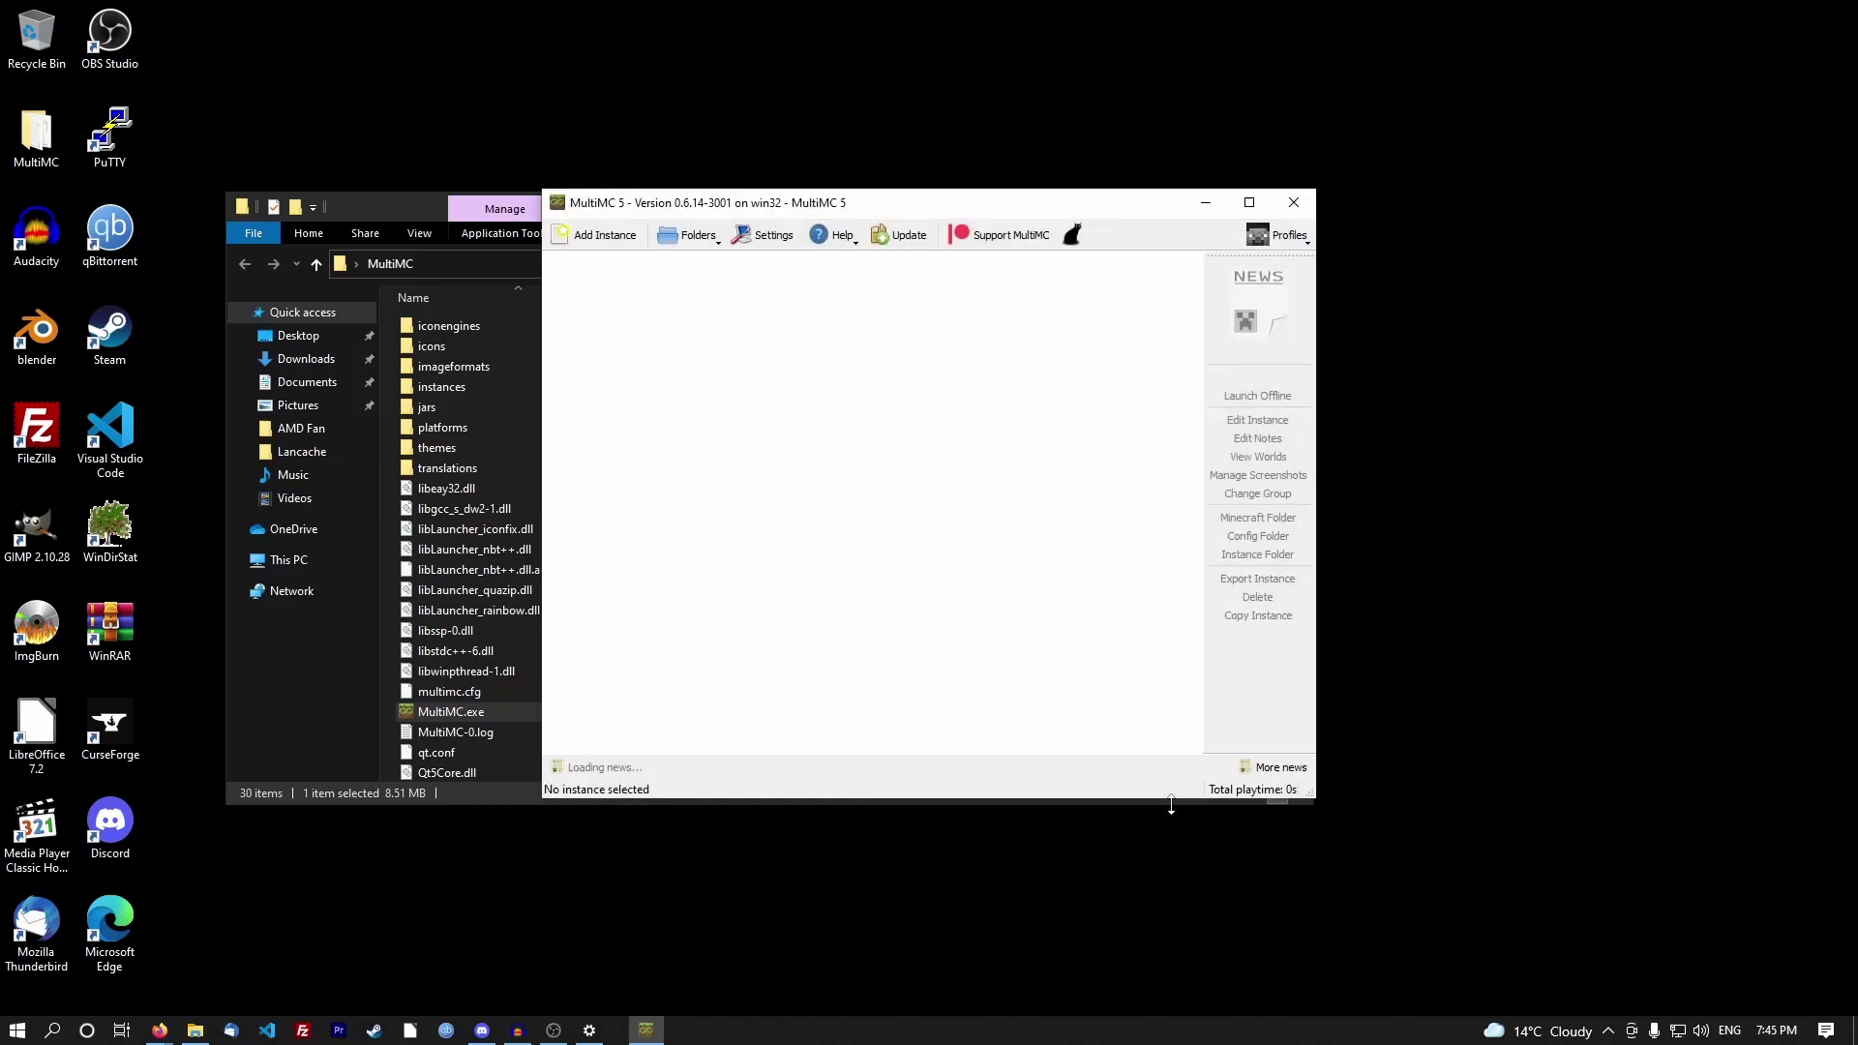
# Open MultiMC's account management to add a Minecraft account.
pyautogui.click(1291, 234)
pyautogui.click(1316, 322)
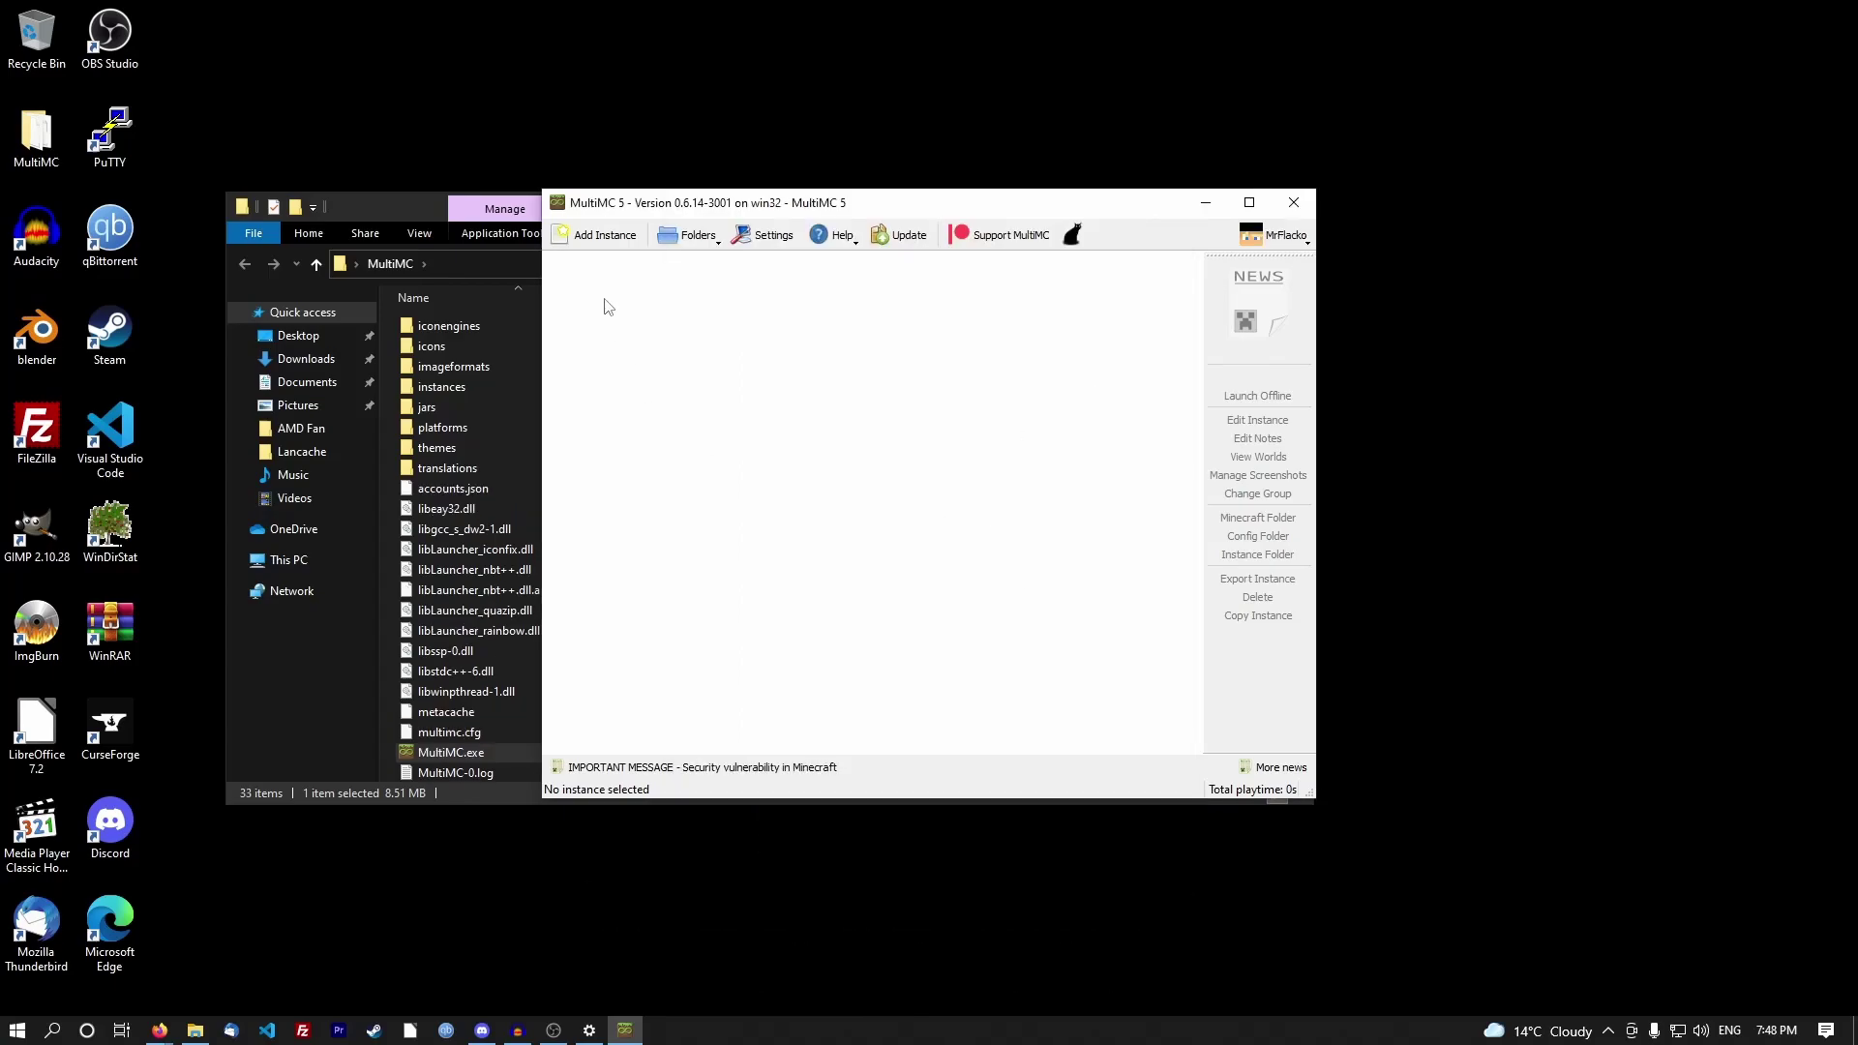
# Create a new instance from CurseForge by searching for "pix" and choosing The Pixelmon Modpack 8.3.6.
pyautogui.click(588, 241)
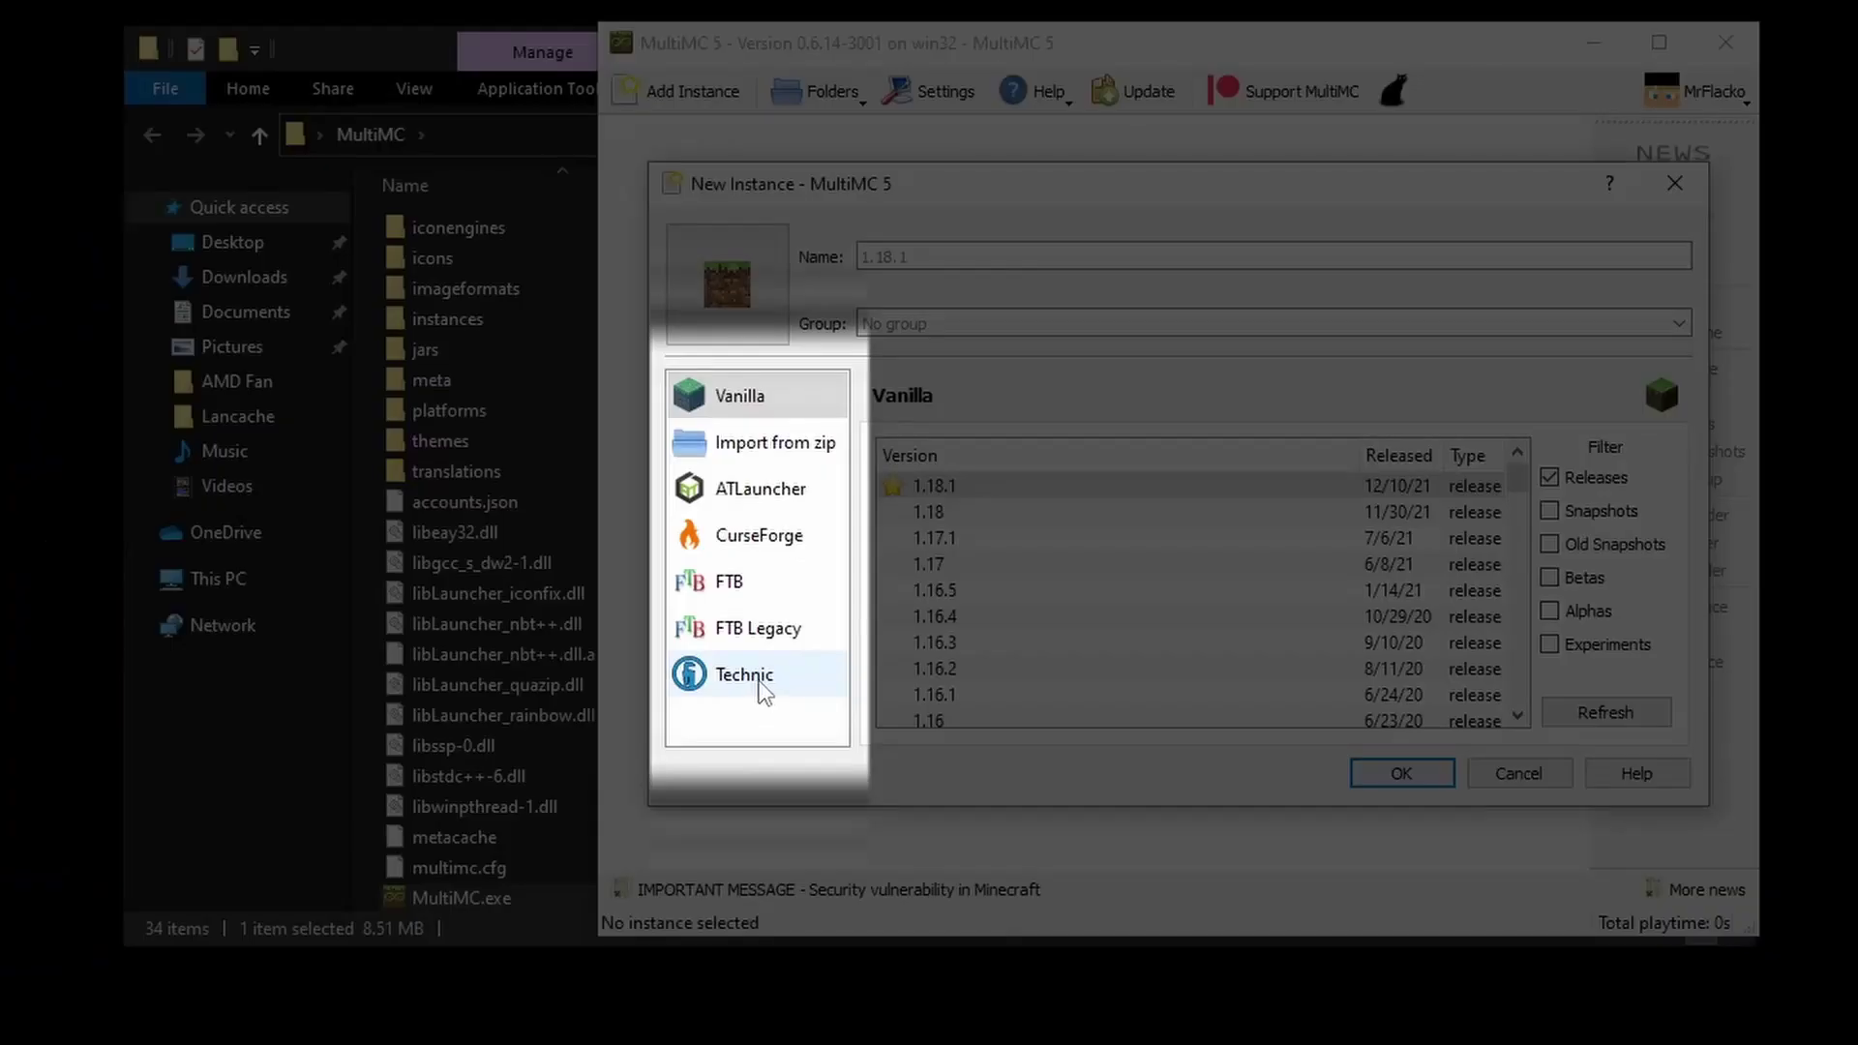
pyautogui.click(764, 685)
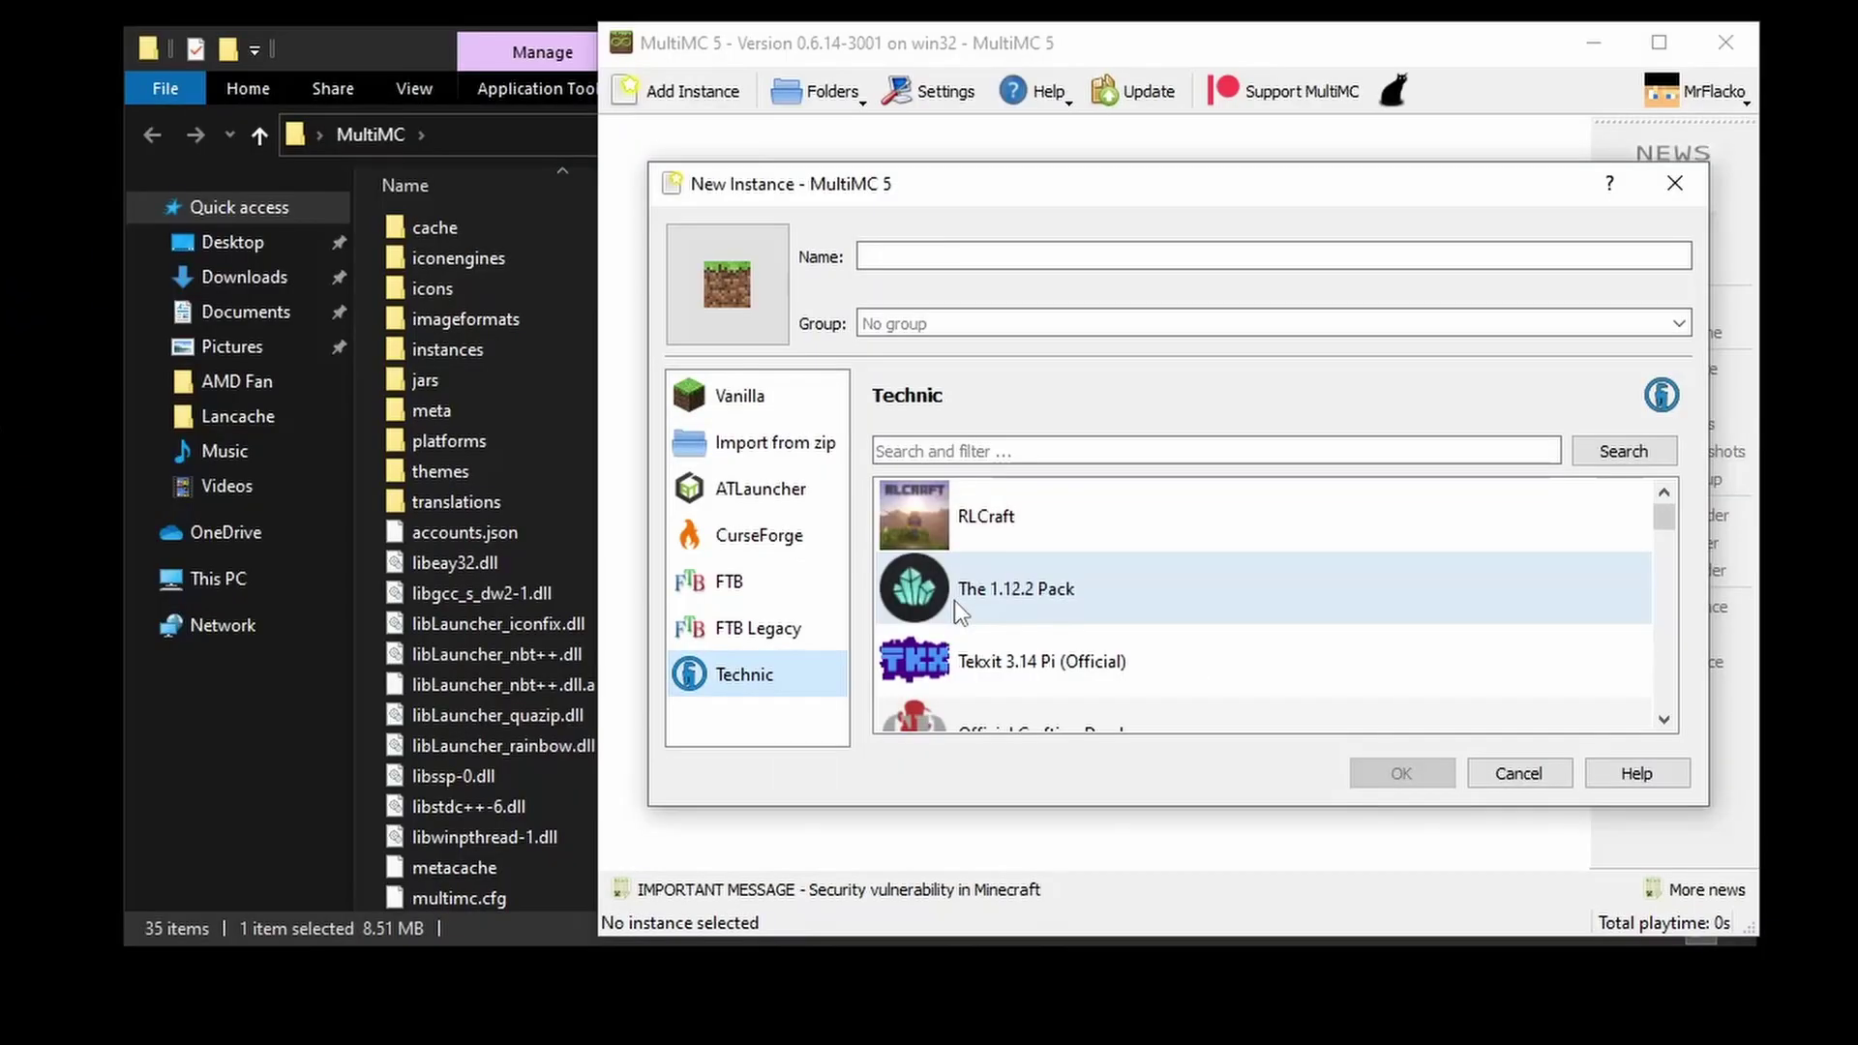
pyautogui.click(771, 542)
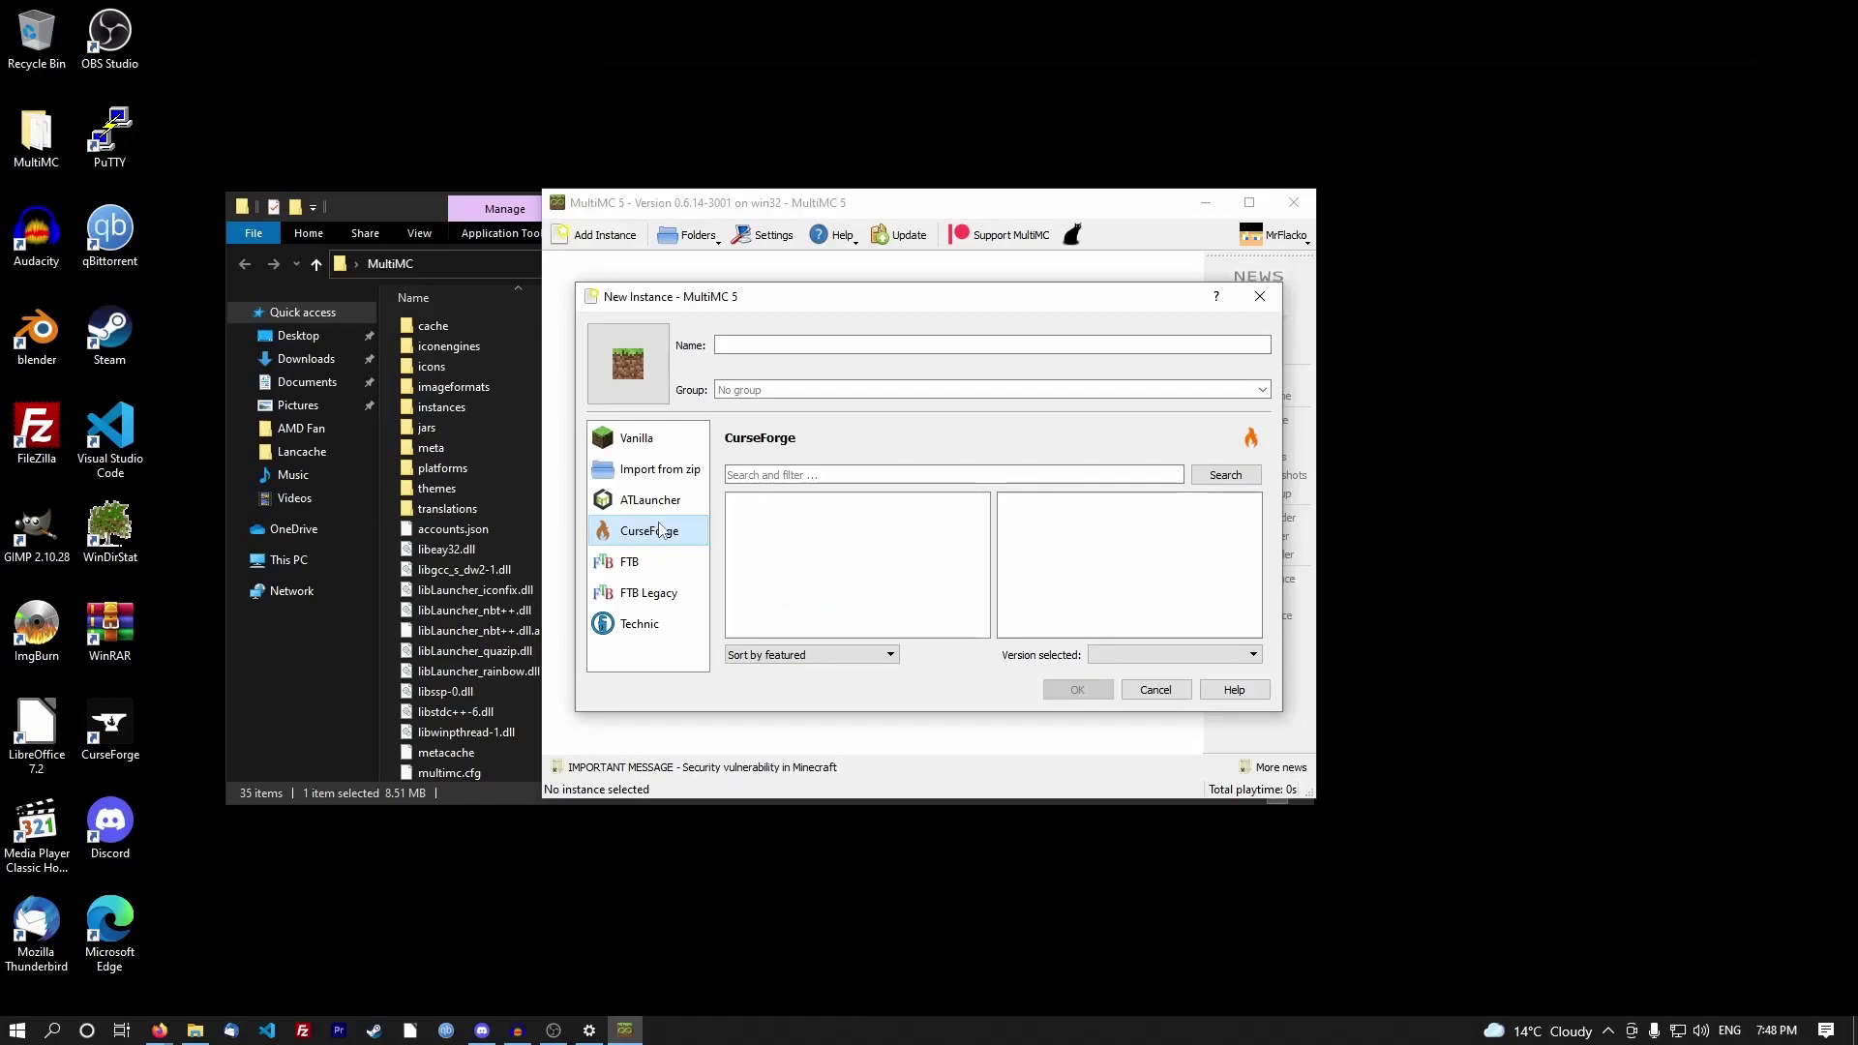
pyautogui.write('pl')
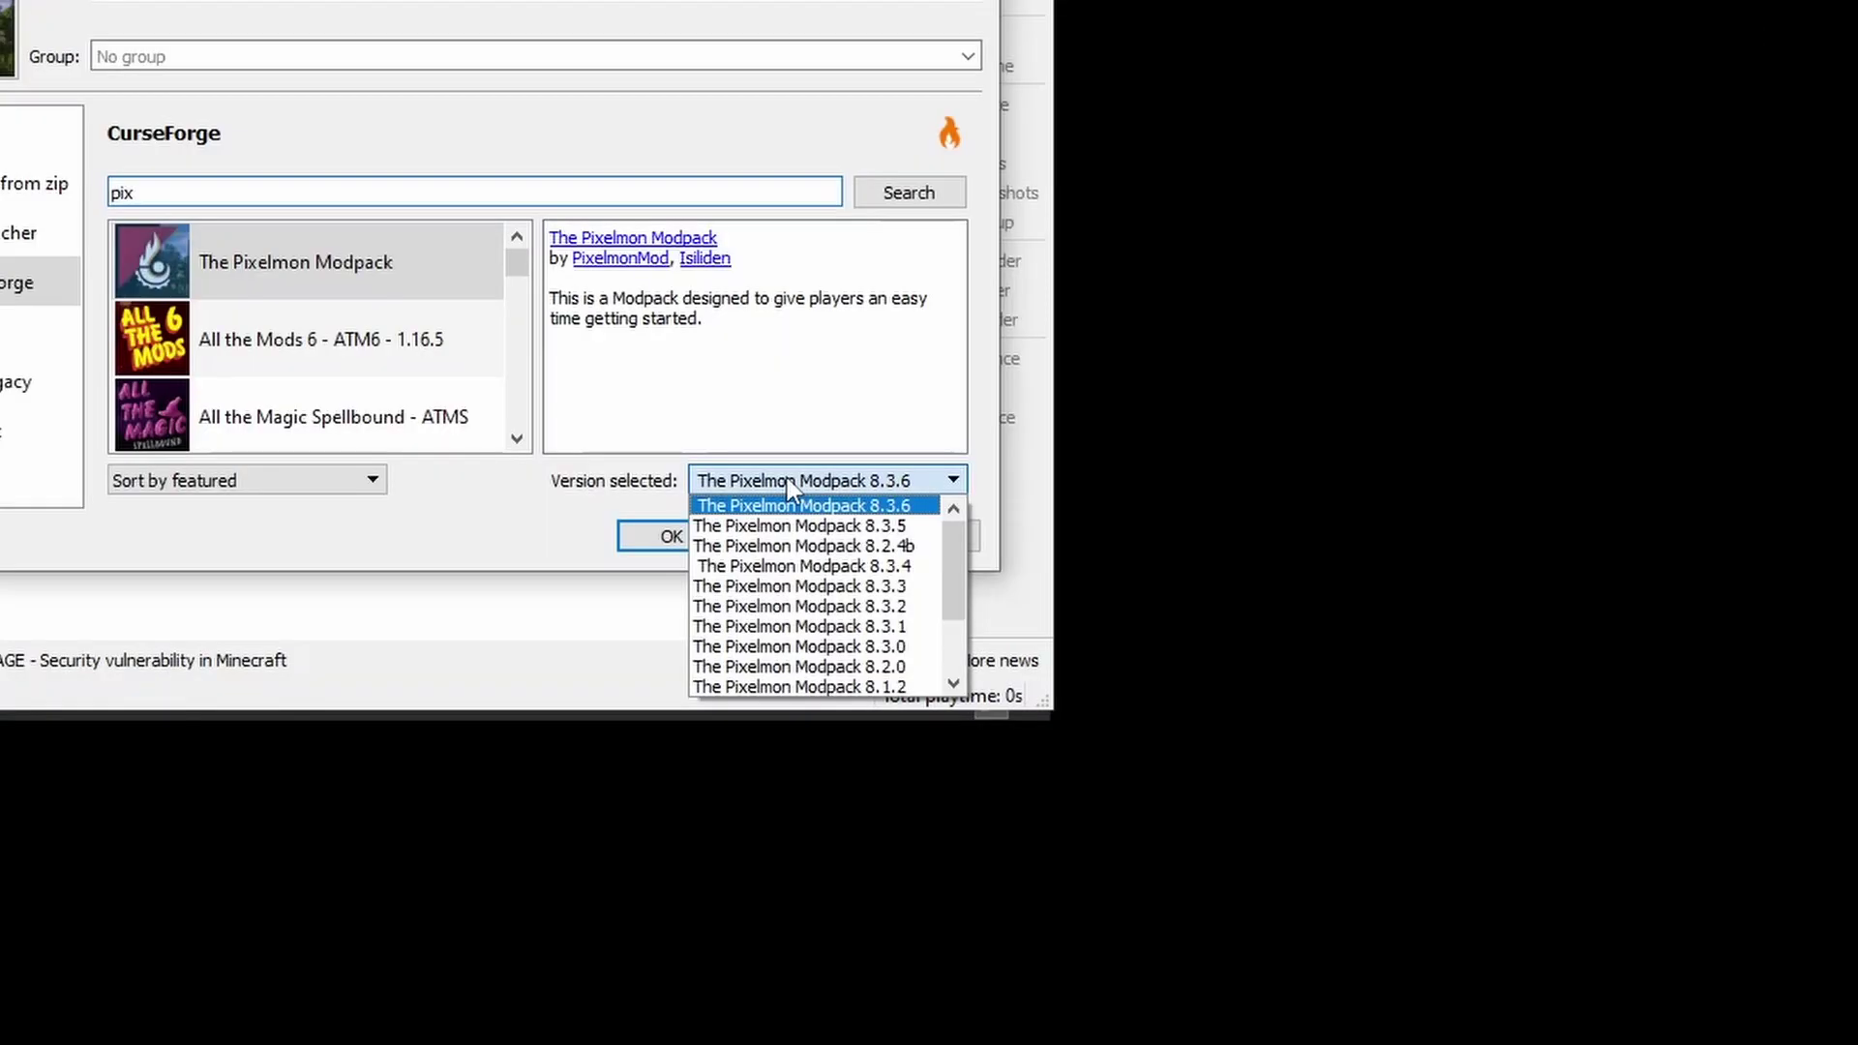
pyautogui.scroll(-2, 1165, 701)
pyautogui.scroll(2, 816, 542)
pyautogui.click(810, 426)
pyautogui.click(671, 537)
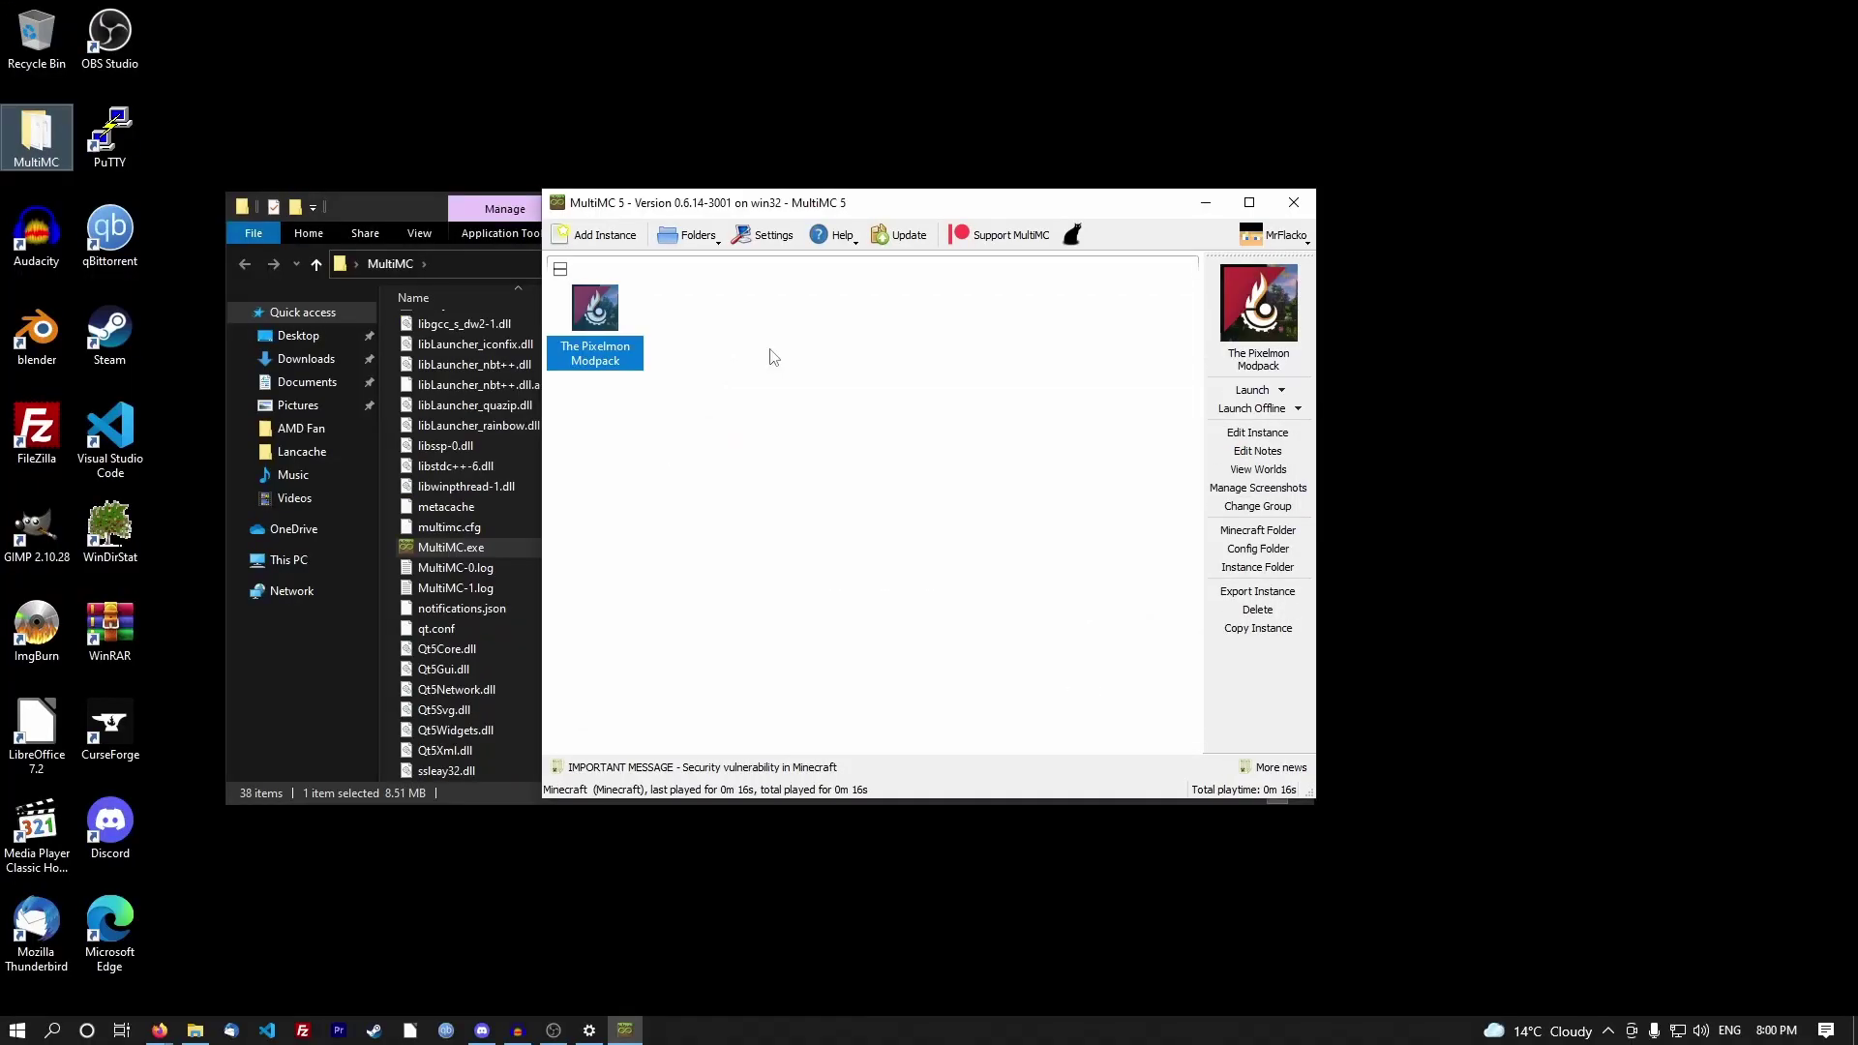
# Set the launcher's user interface color theme to Dark and close the settings.
pyautogui.click(761, 234)
pyautogui.click(957, 215)
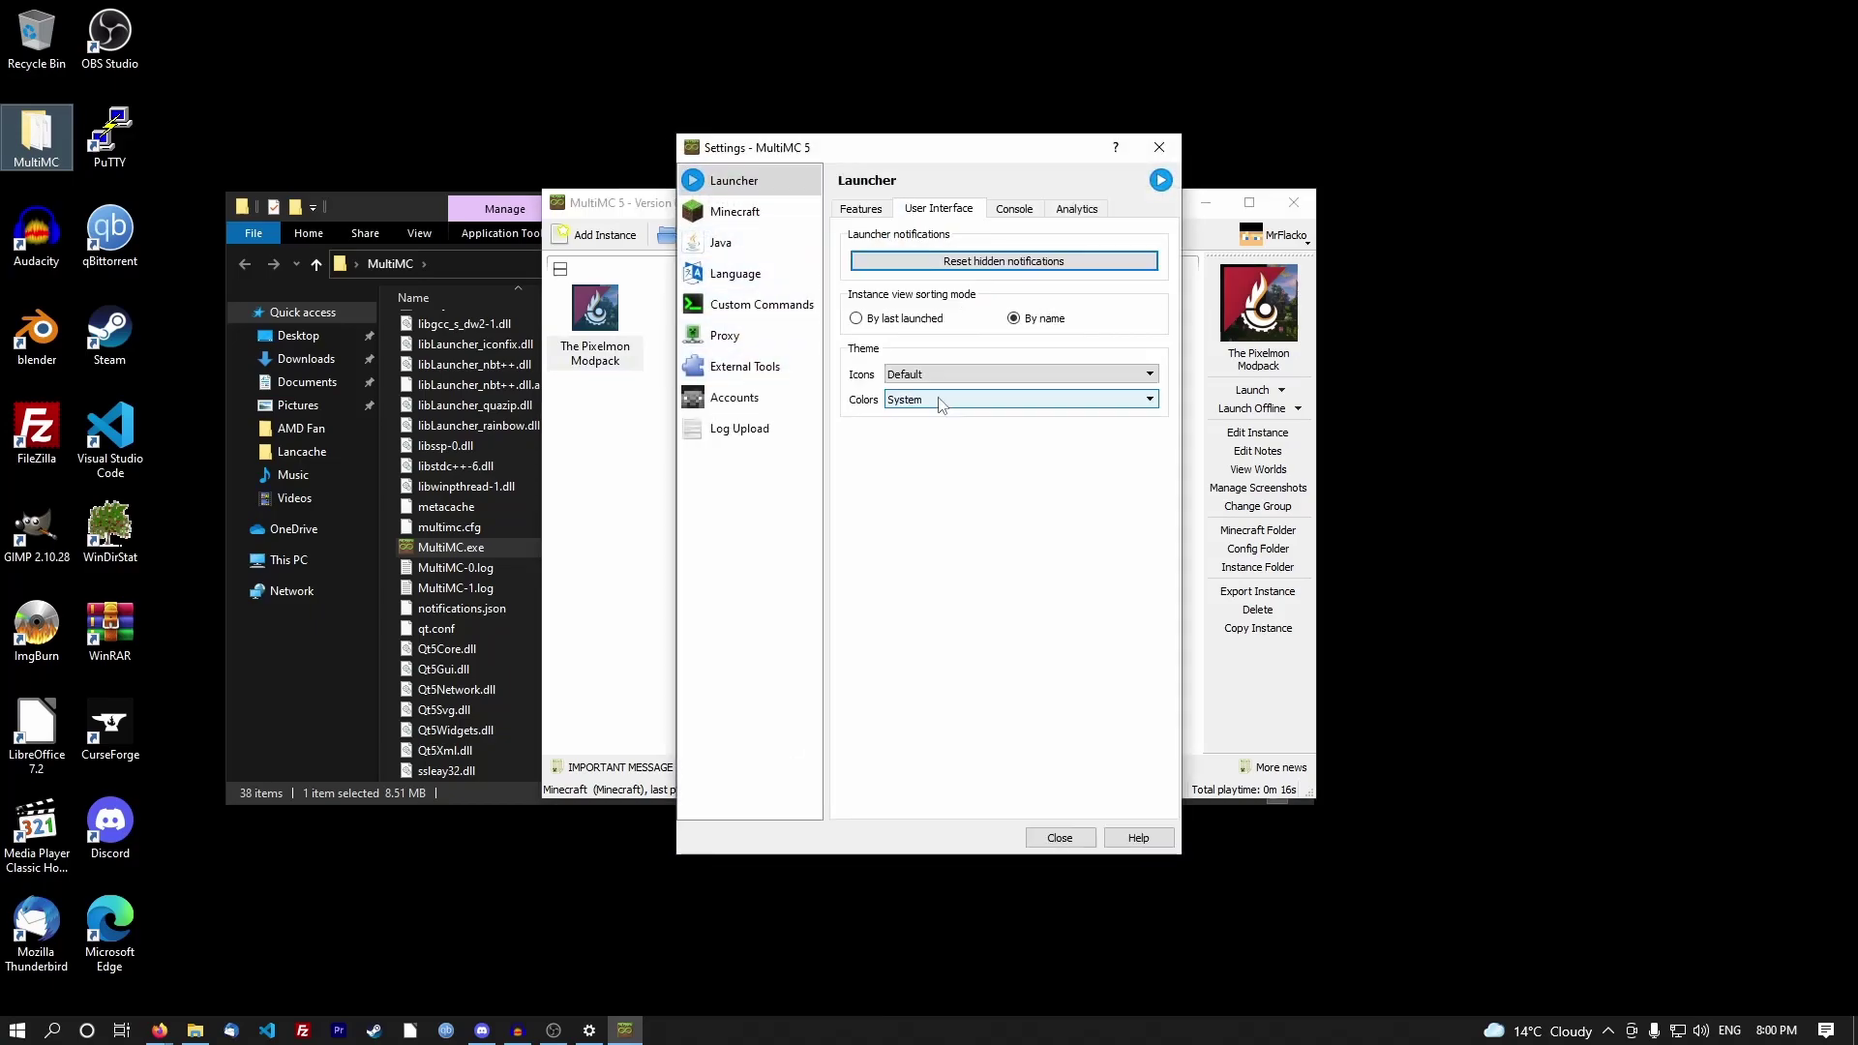
pyautogui.click(938, 403)
pyautogui.click(941, 441)
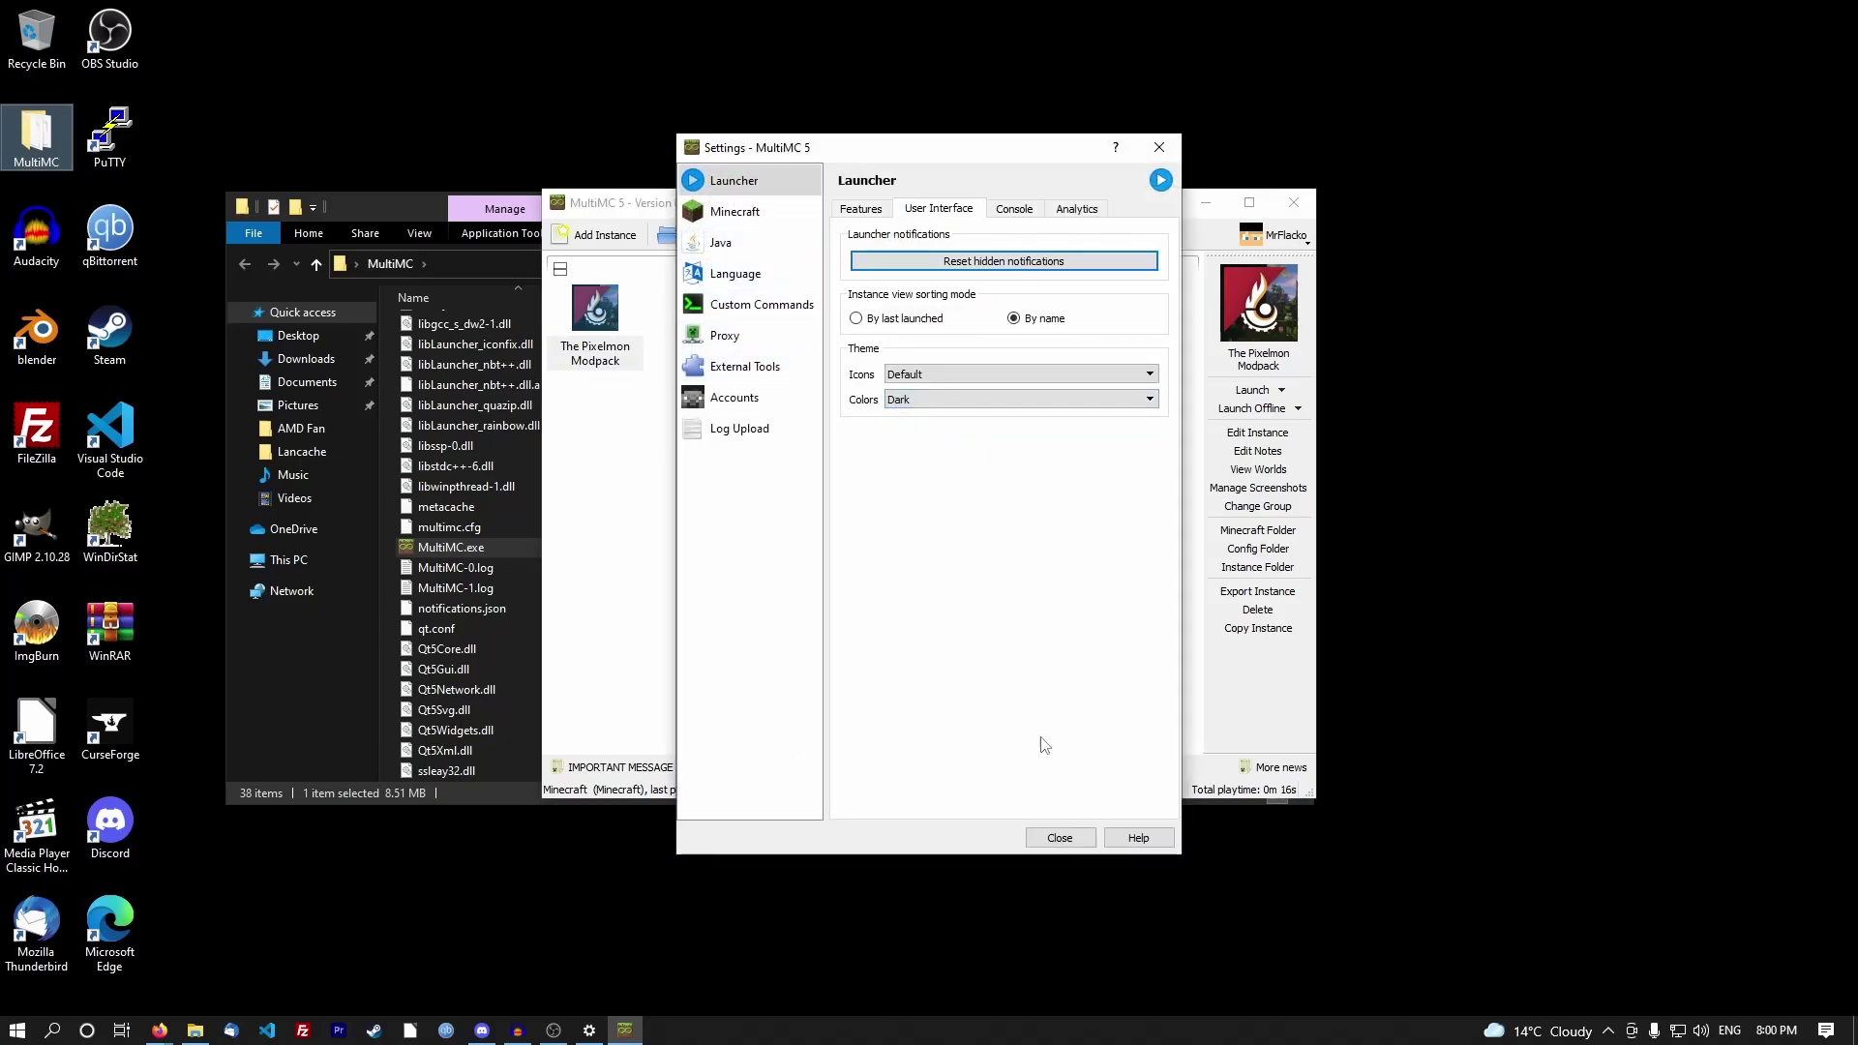
pyautogui.click(1061, 838)
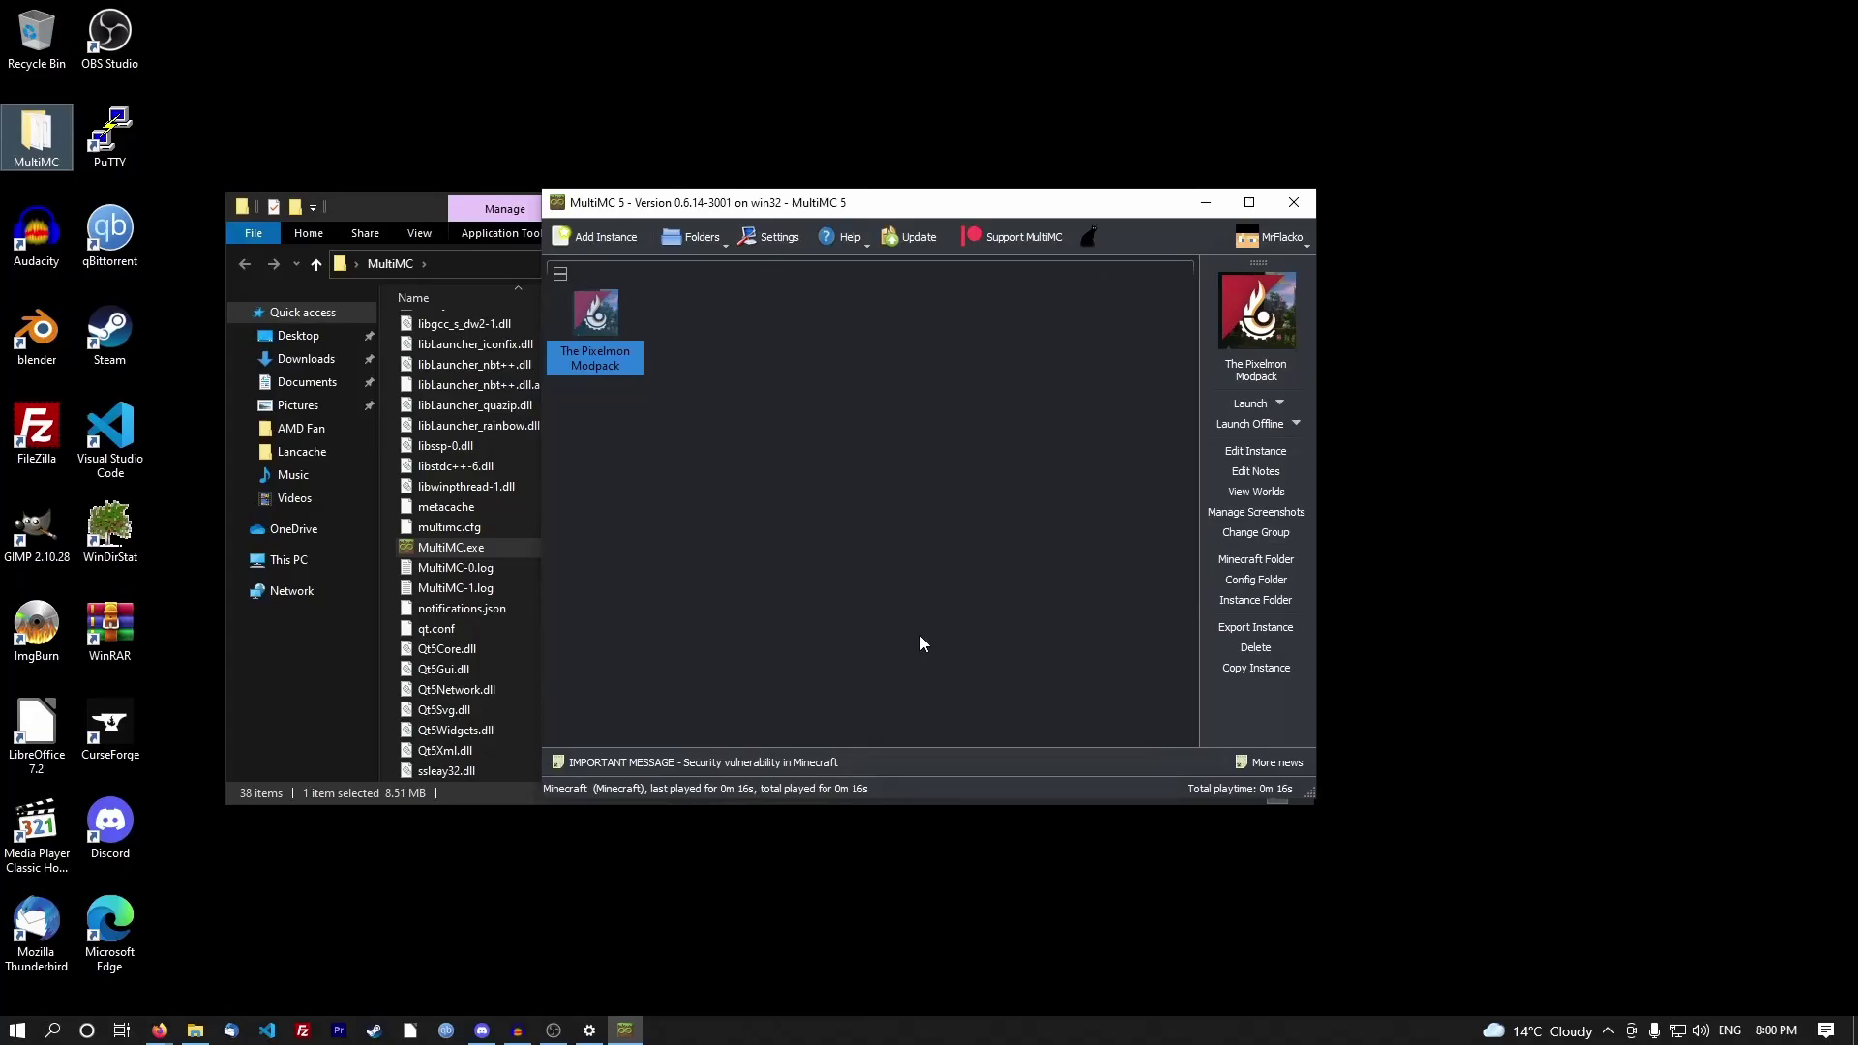
# Examine the Import from zip option for a new instance, including its file or link field, and close the dialog without creating anything.
pyautogui.hotkey('ctrl', 'n')
pyautogui.click(823, 503)
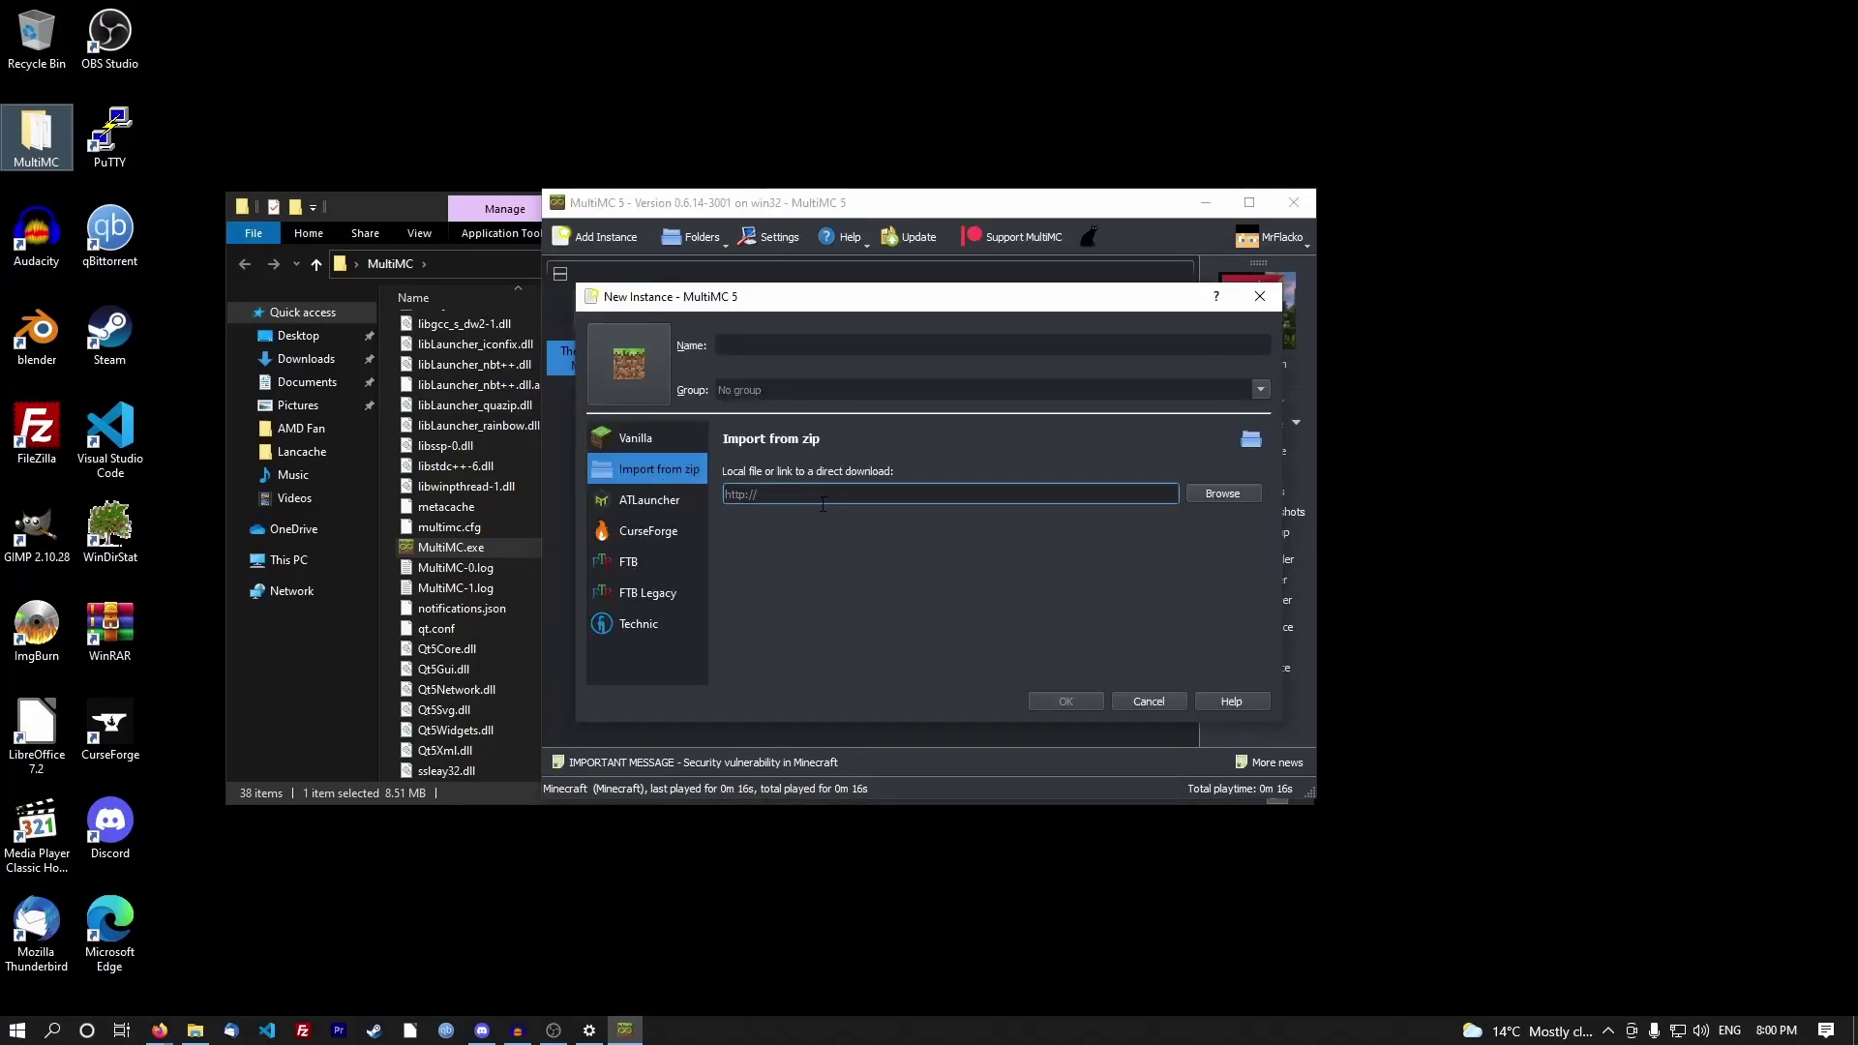
pyautogui.click(649, 499)
pyautogui.click(648, 469)
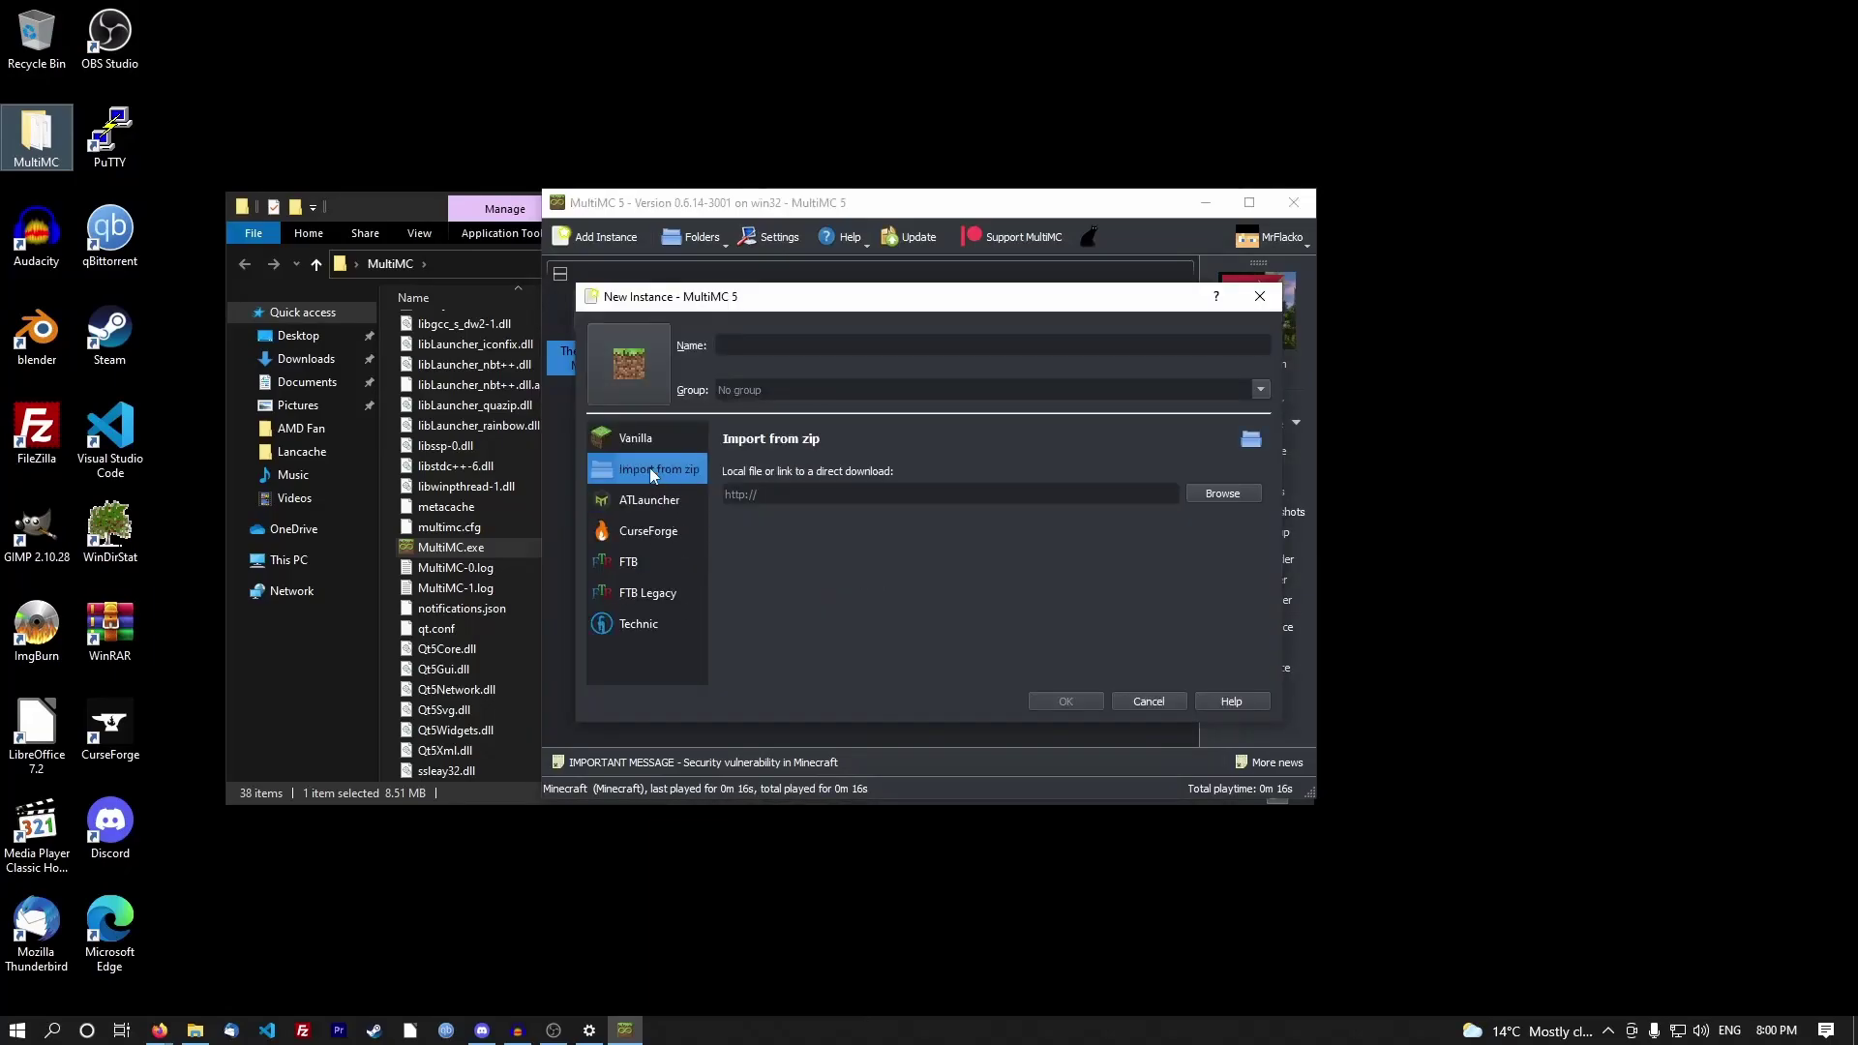
pyautogui.click(820, 494)
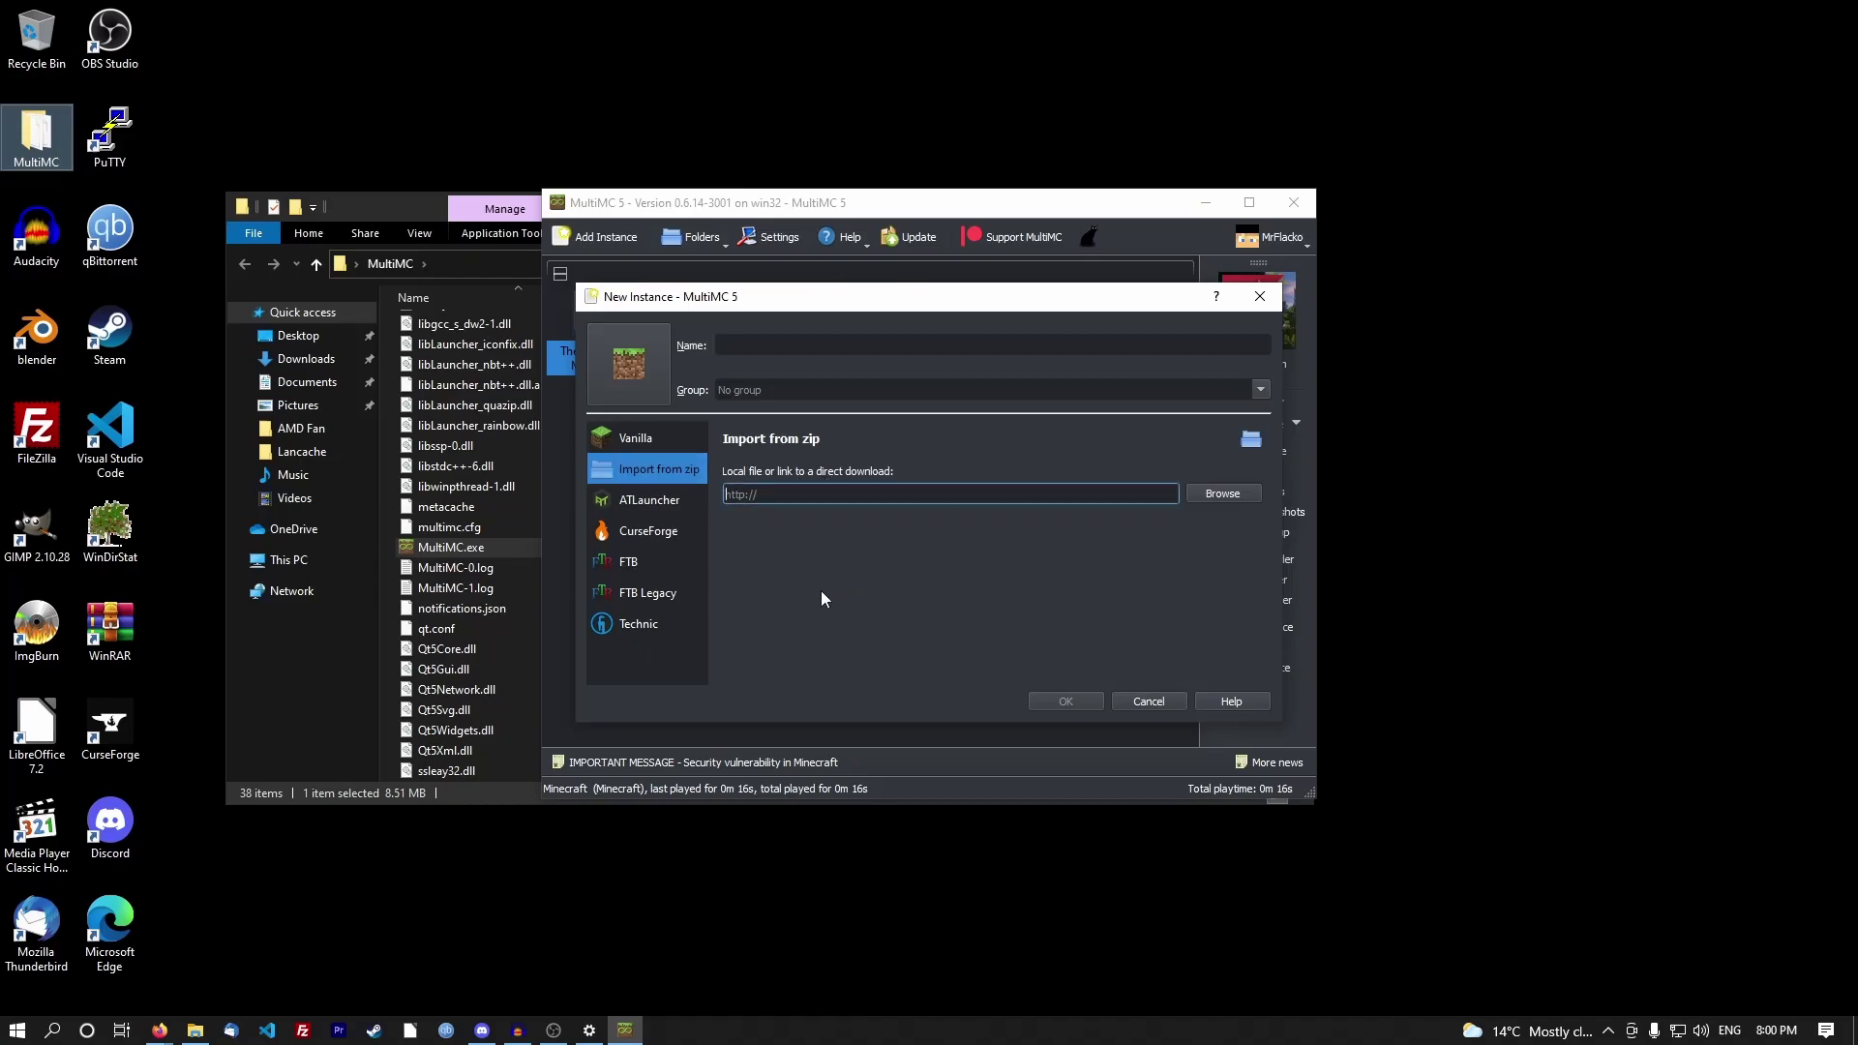
pyautogui.press('Escape')
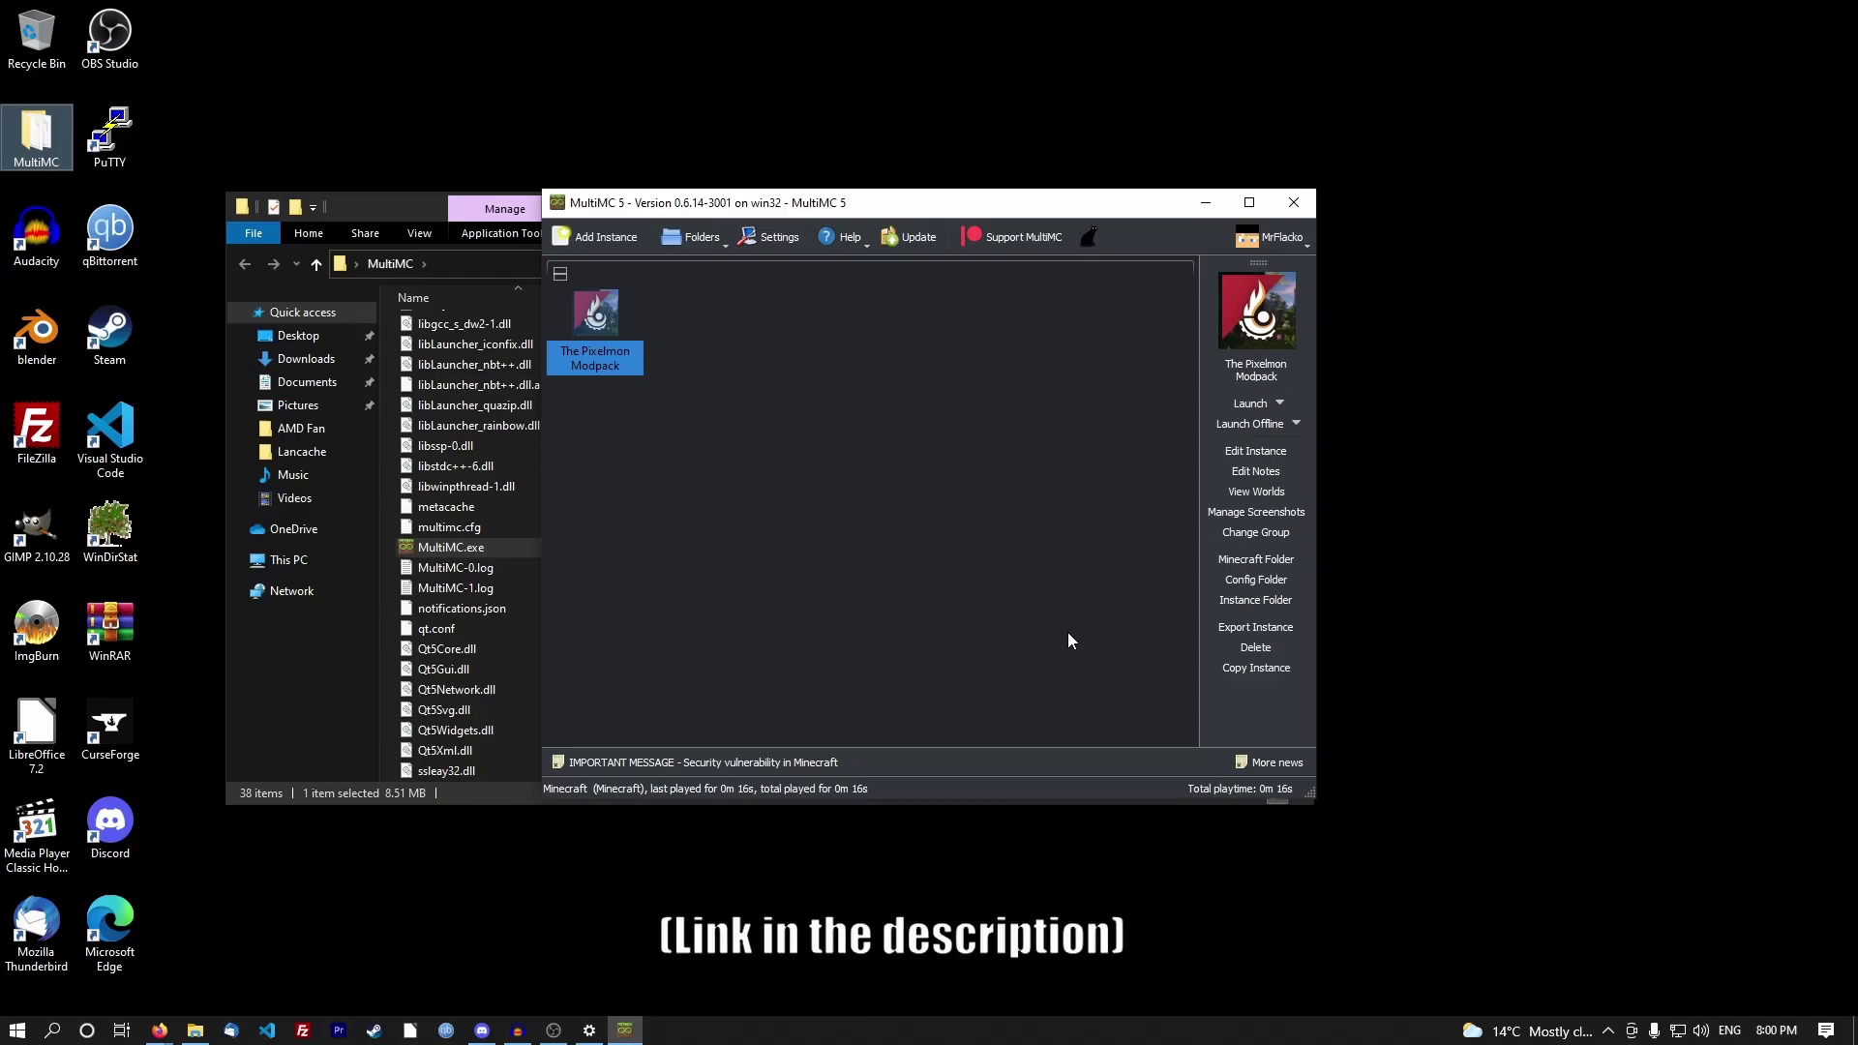
# Look through the contents of the MultiMC folder in File Explorer and locate MultiMC.exe.
pyautogui.click(532, 592)
pyautogui.scroll(5, 619, 610)
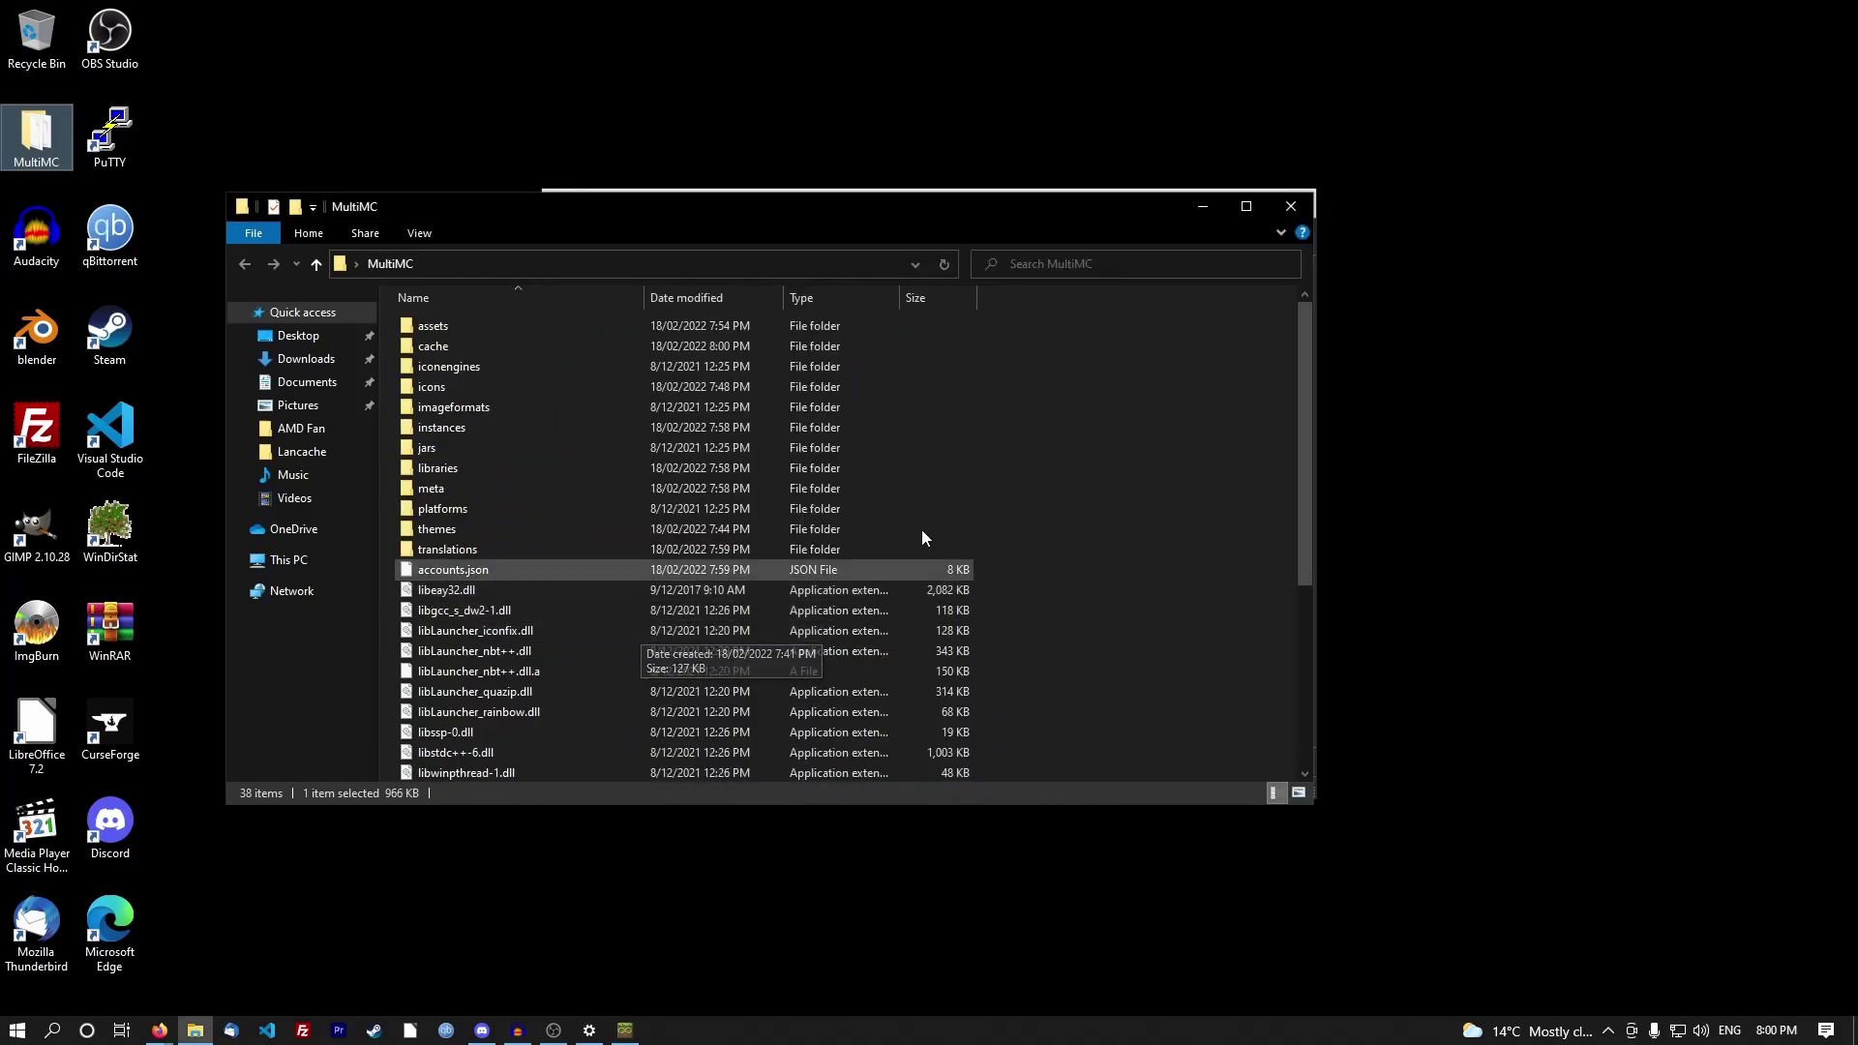
pyautogui.scroll(-4, 567, 509)
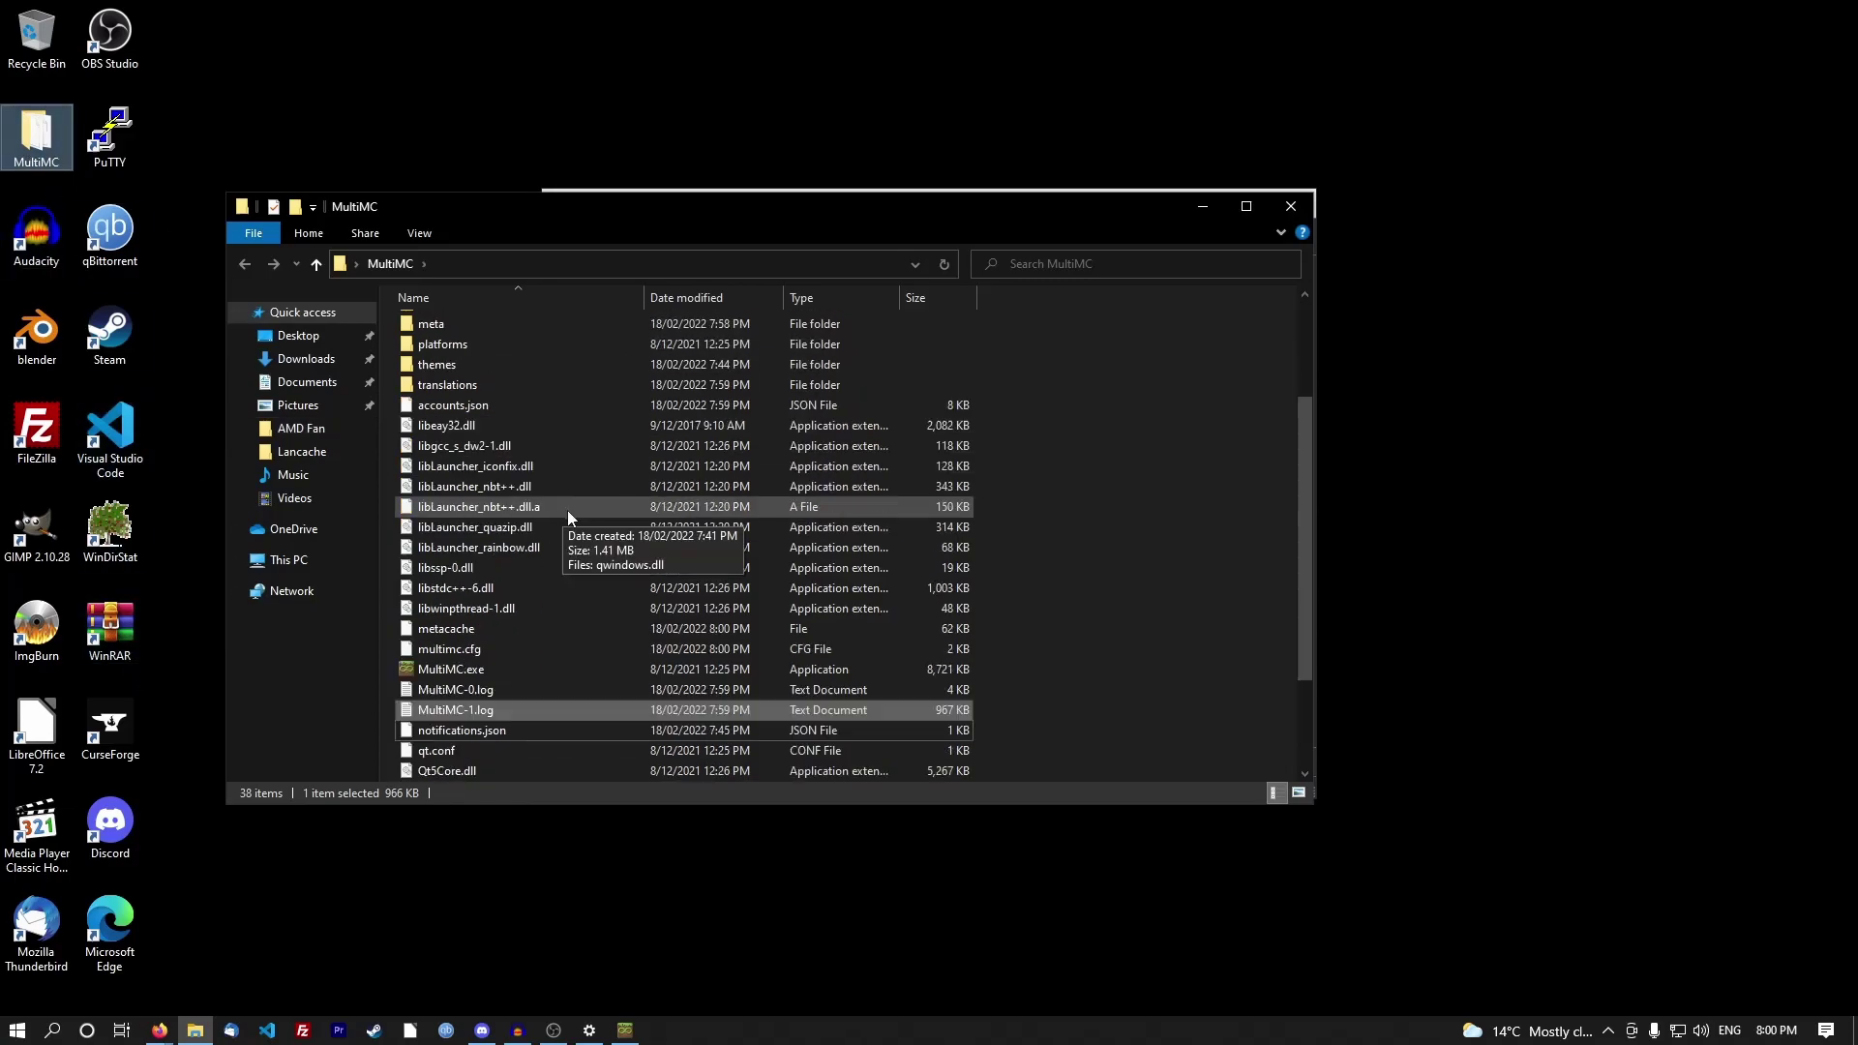
pyautogui.click(479, 604)
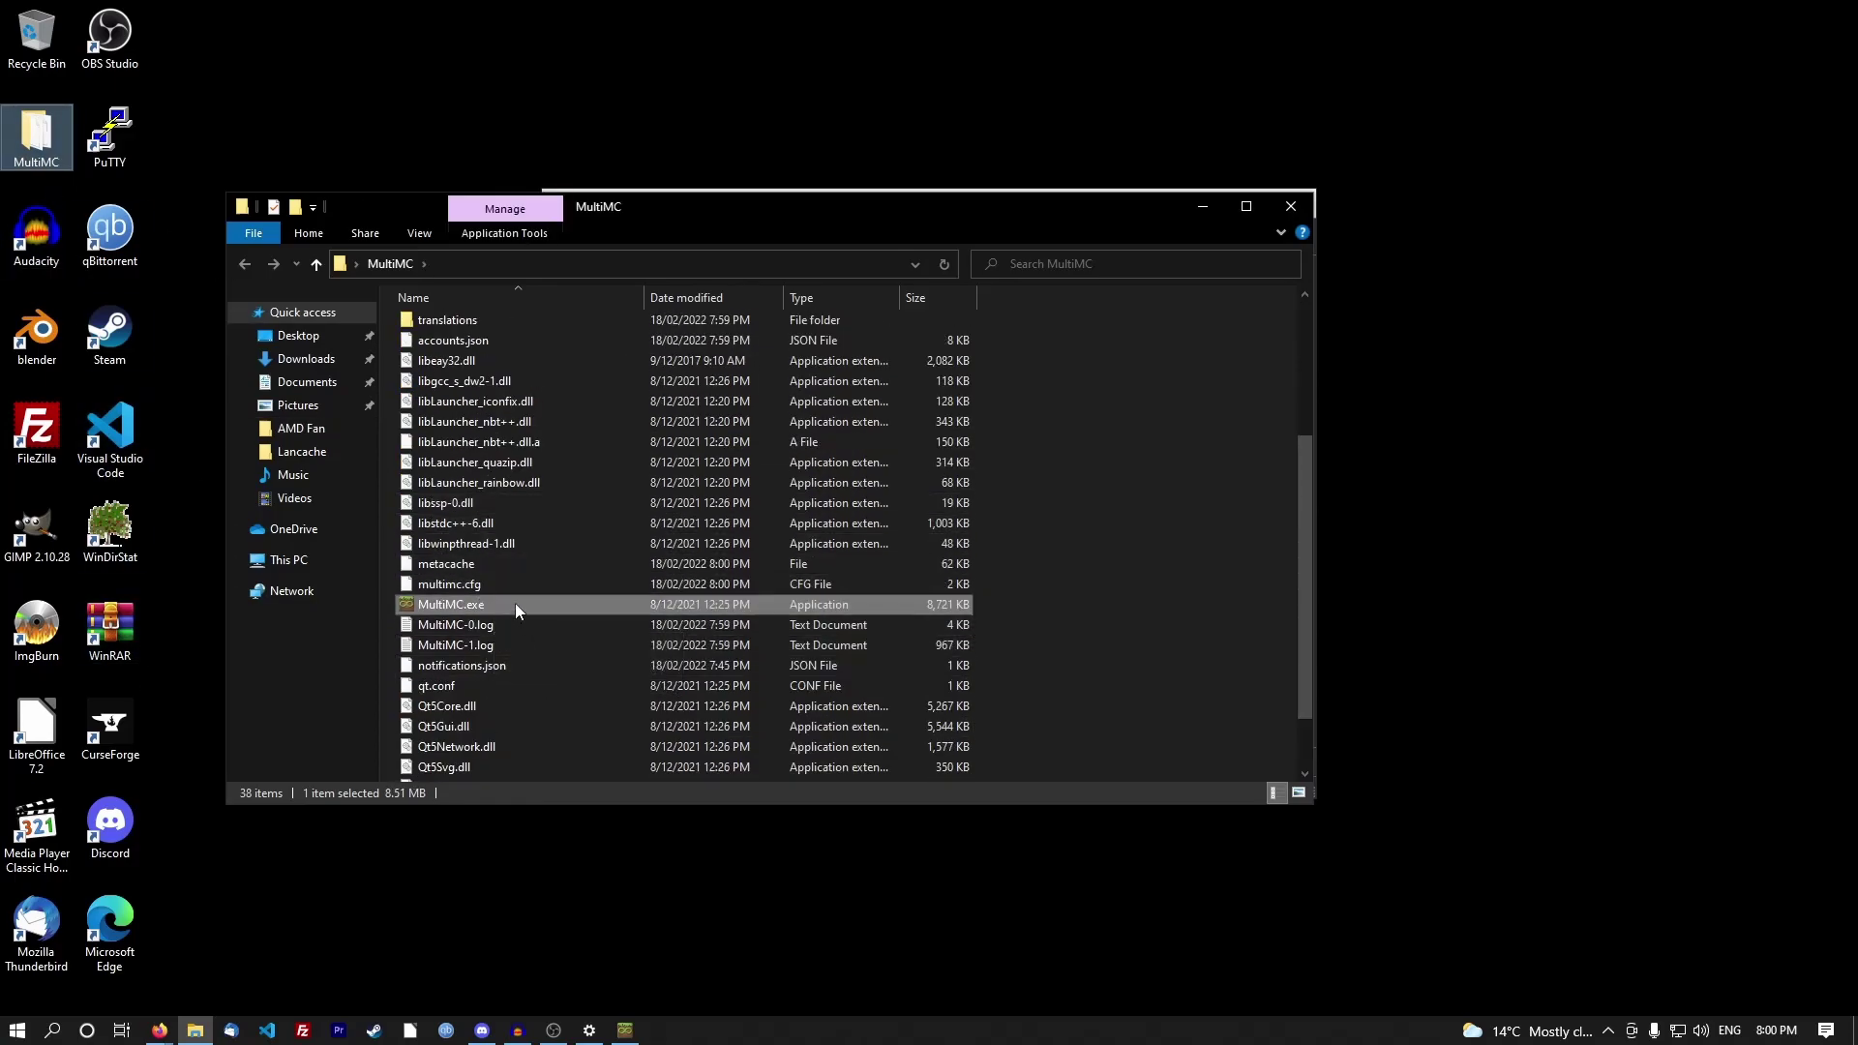
pyautogui.moveTo(235, 54); pyautogui.dragTo(189, 114)
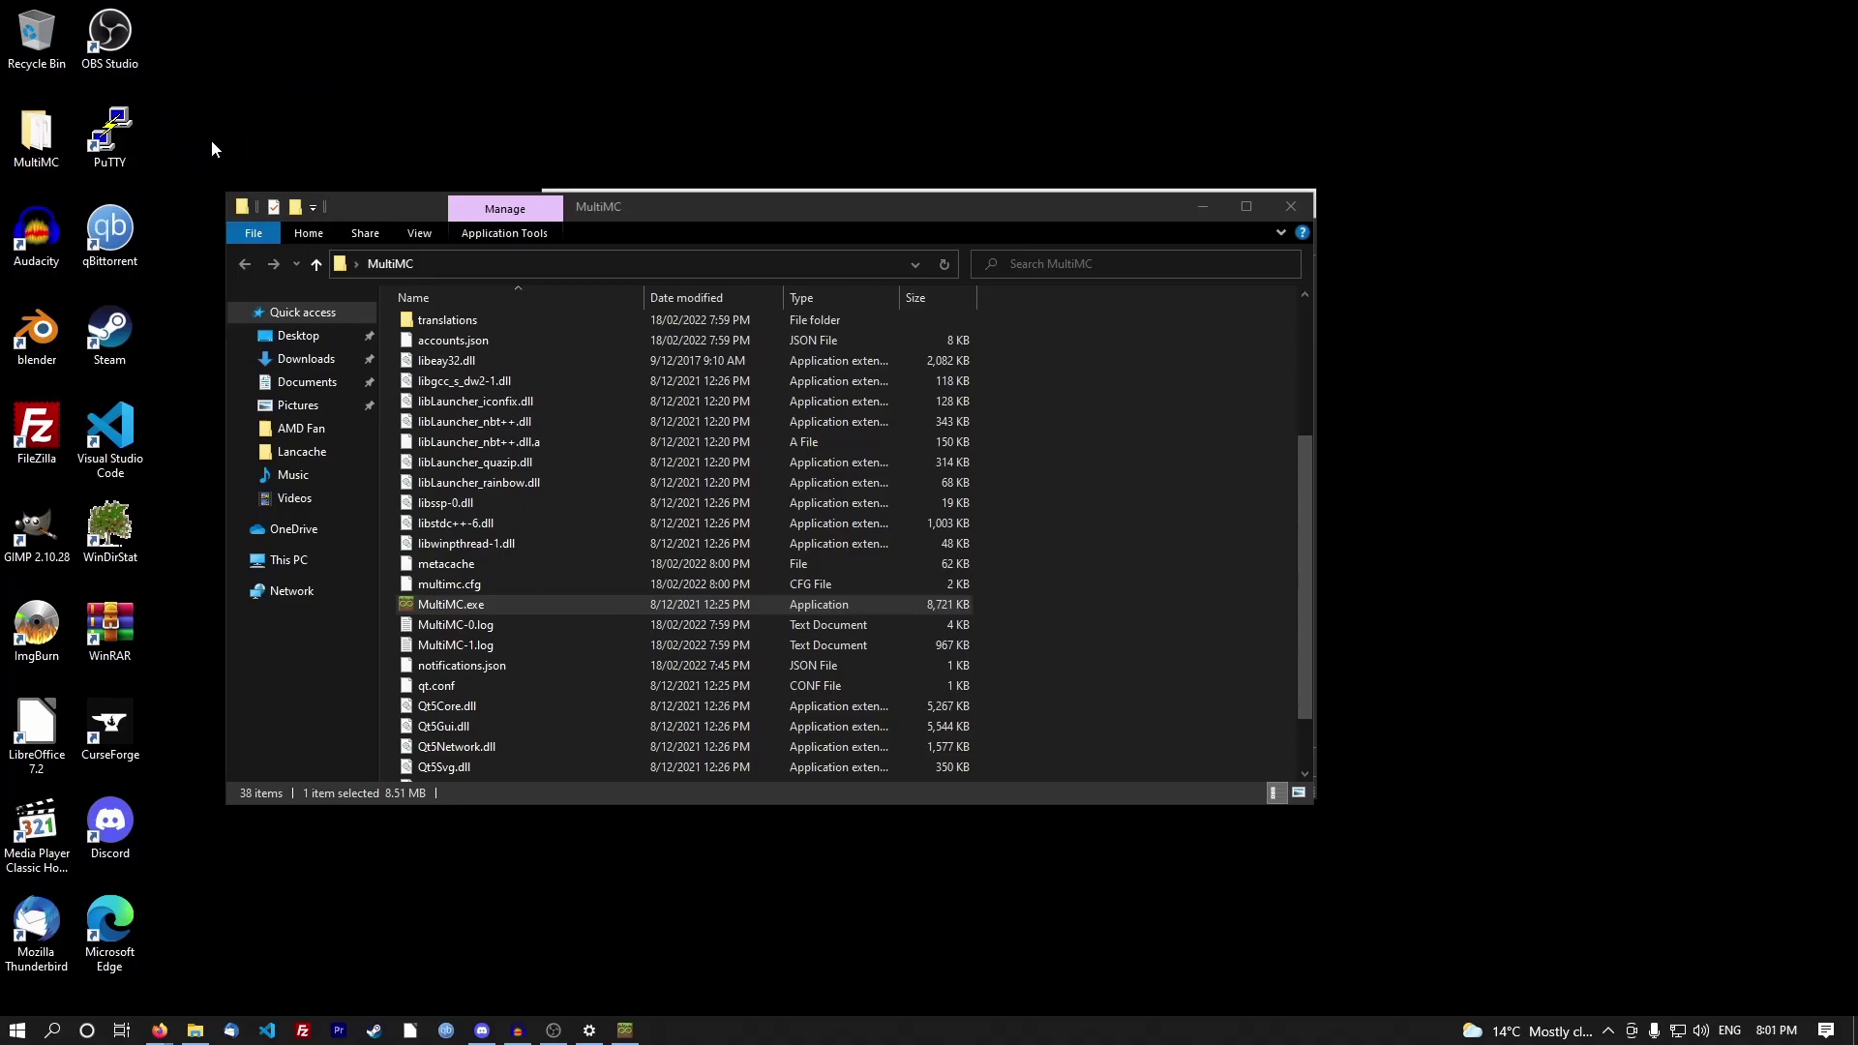